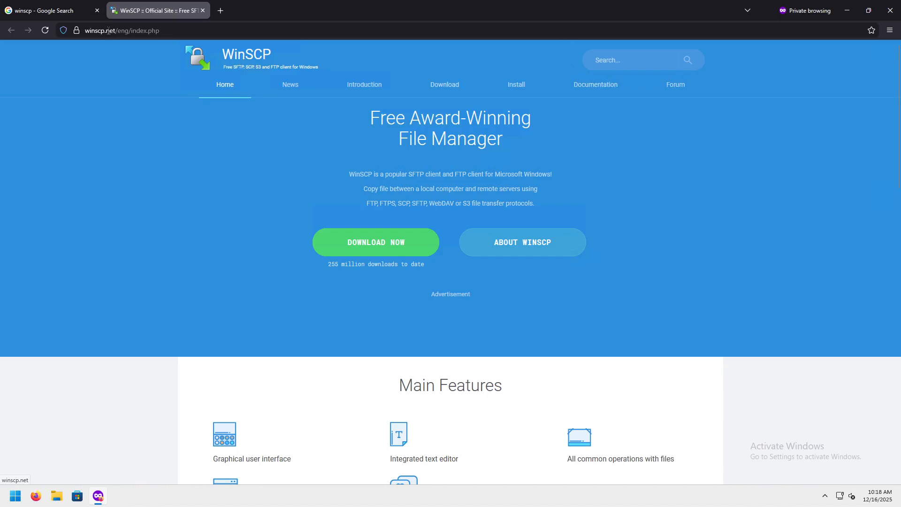
Return to the WinSCP site tab and follow DOWNLOAD NOW to the WinSCP 6.5 download page.
click(62, 13)
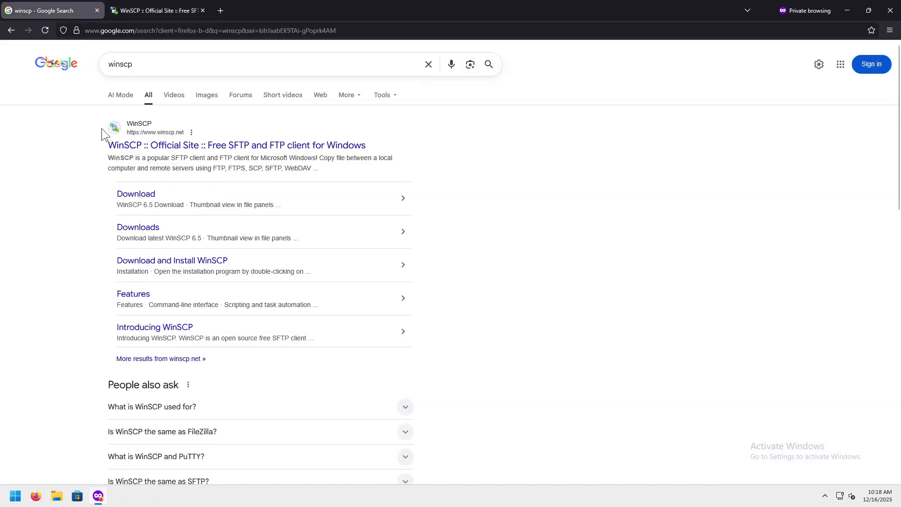
click(155, 13)
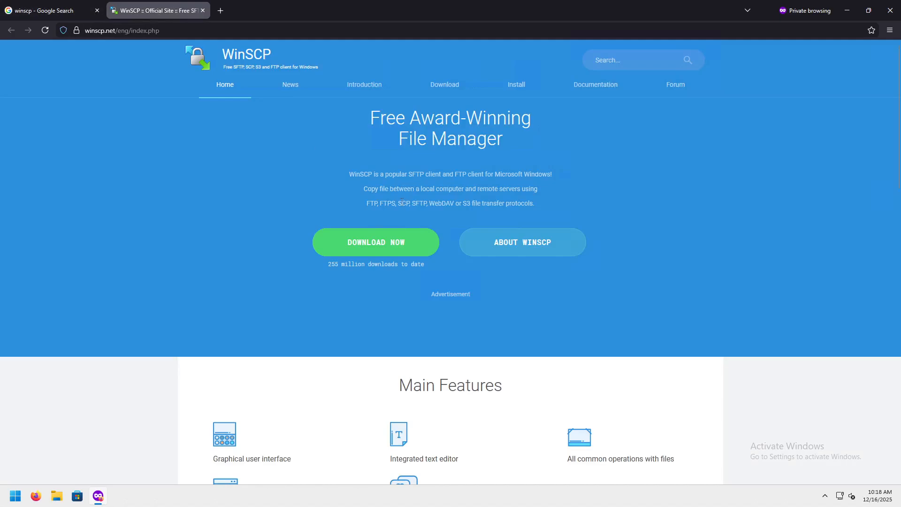
drag(399, 201, 411, 206)
double_click(419, 204)
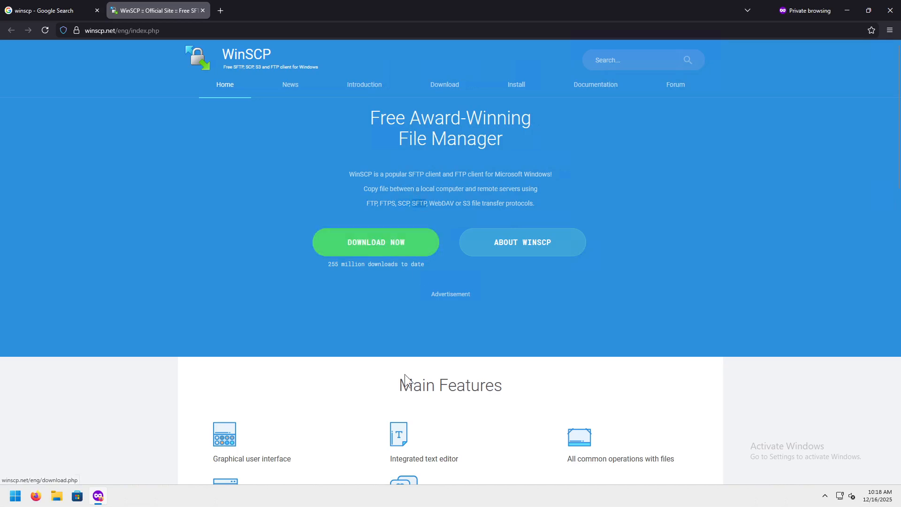
click(384, 244)
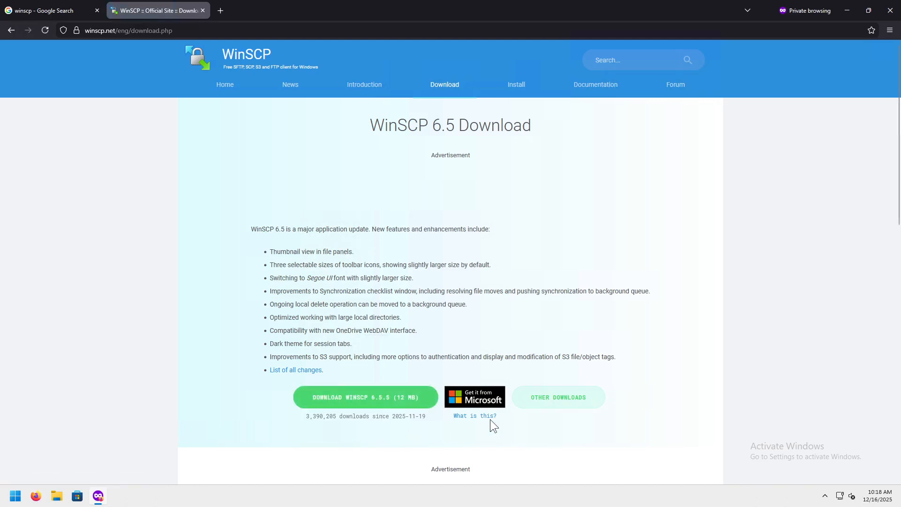
From Other Downloads, start downloading the Portable executables package WinSCP-6.5.5-Portable.zip.
click(555, 398)
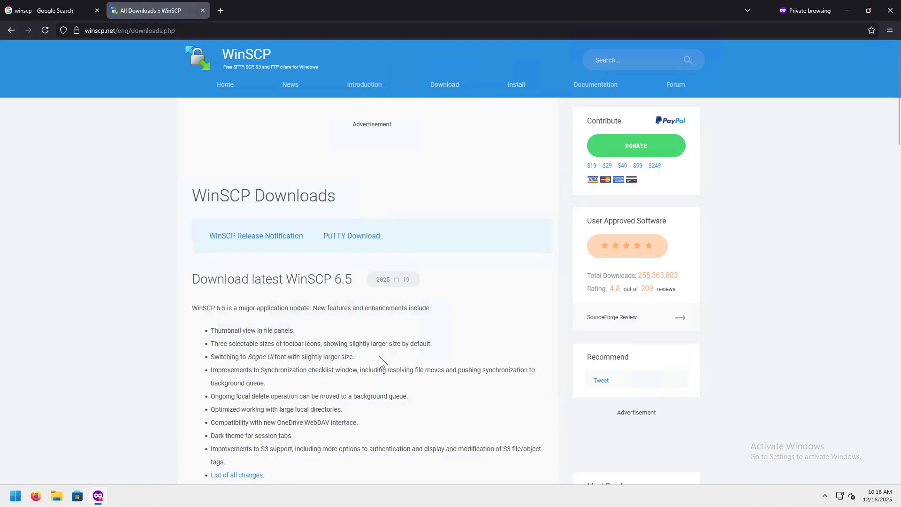
scroll(379, 356, down, 2)
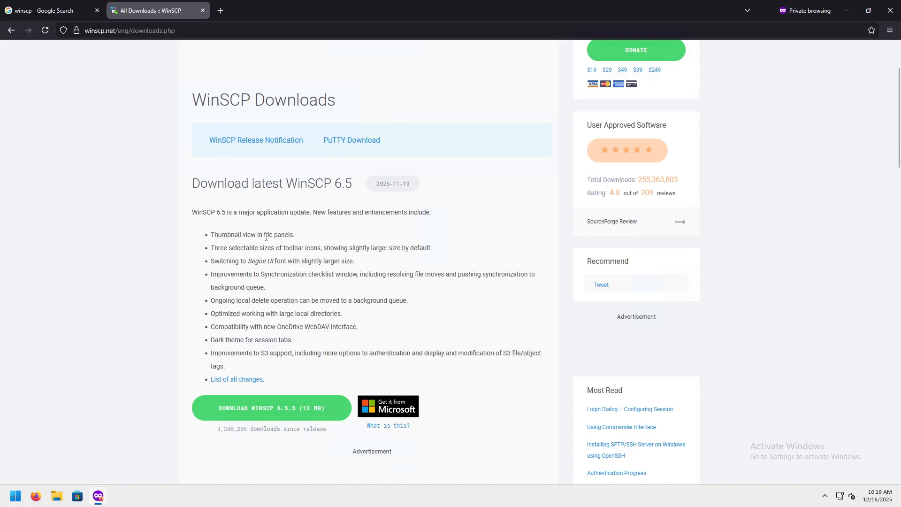
scroll(268, 235, down, 4)
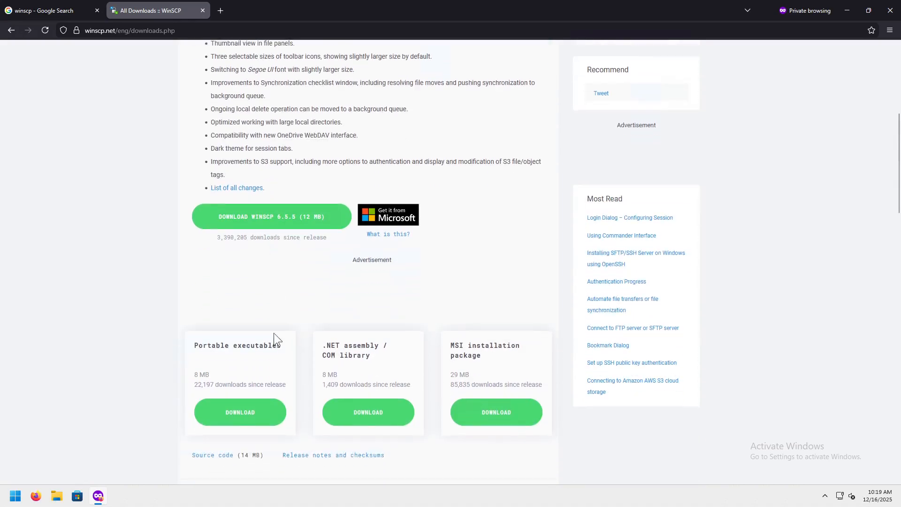
scroll(258, 367, down, 1)
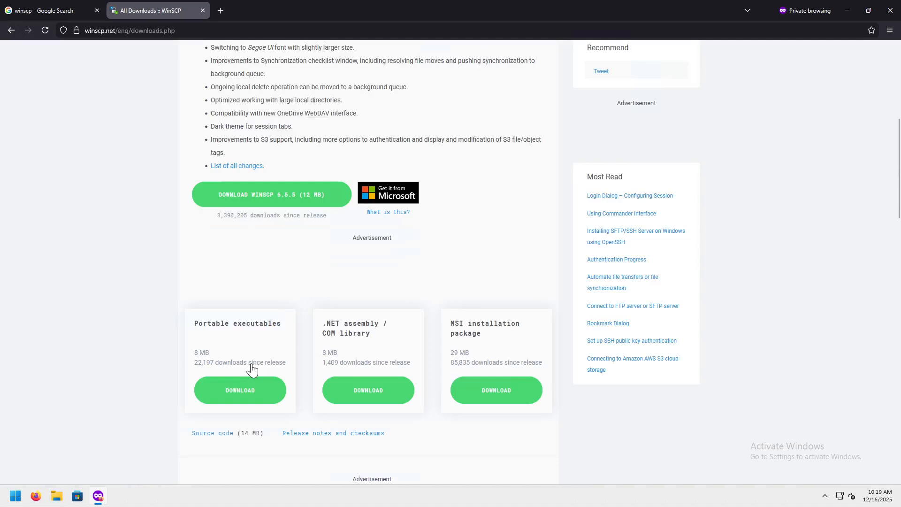
click(245, 369)
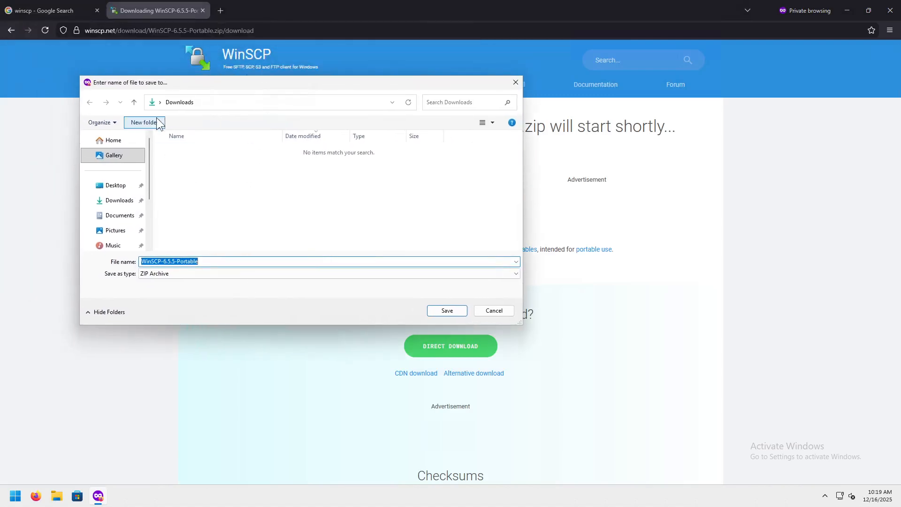
Save WinSCP-6.5.5-Portable.zip into C:\temp\bin and show the recent downloads list.
click(135, 103)
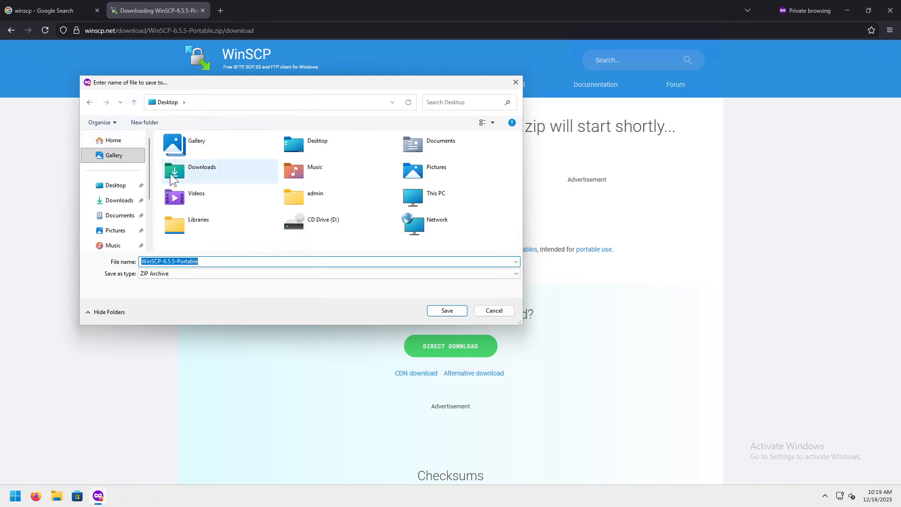
scroll(113, 209, down, 3)
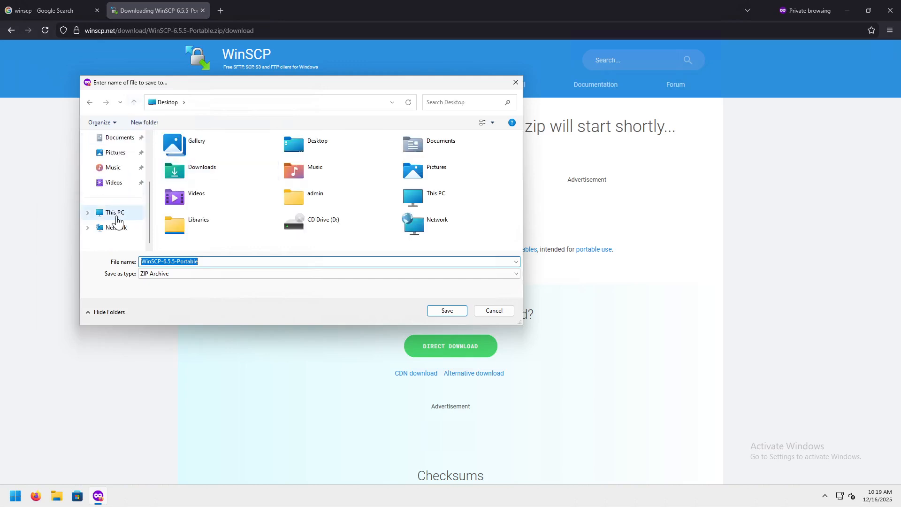
click(102, 212)
double_click(218, 165)
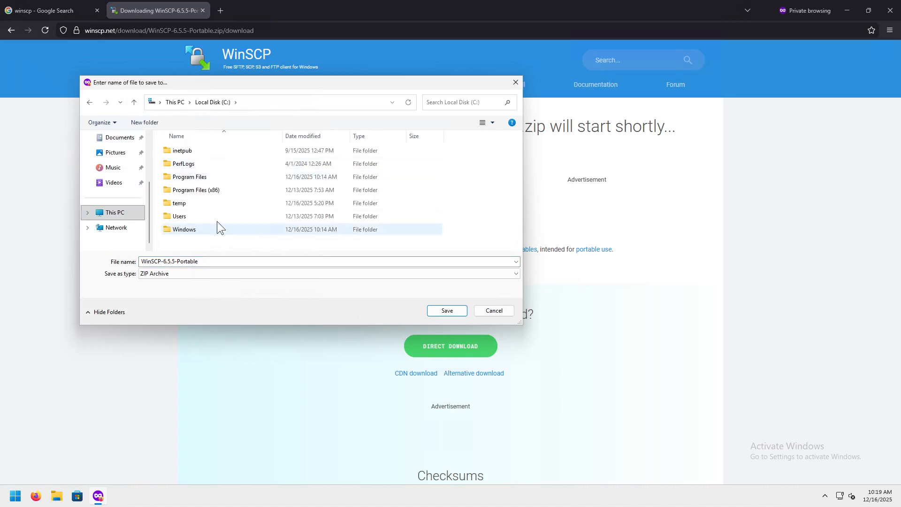
double_click(190, 207)
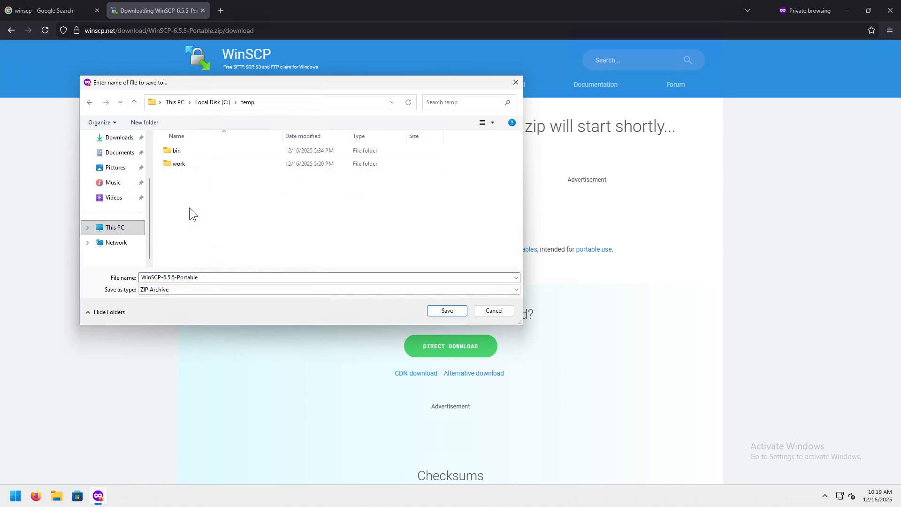
double_click(185, 149)
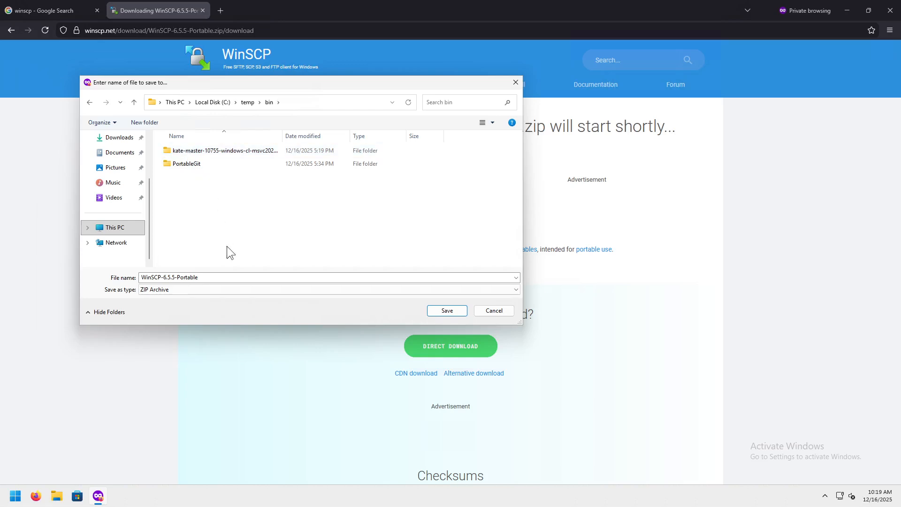
click(444, 311)
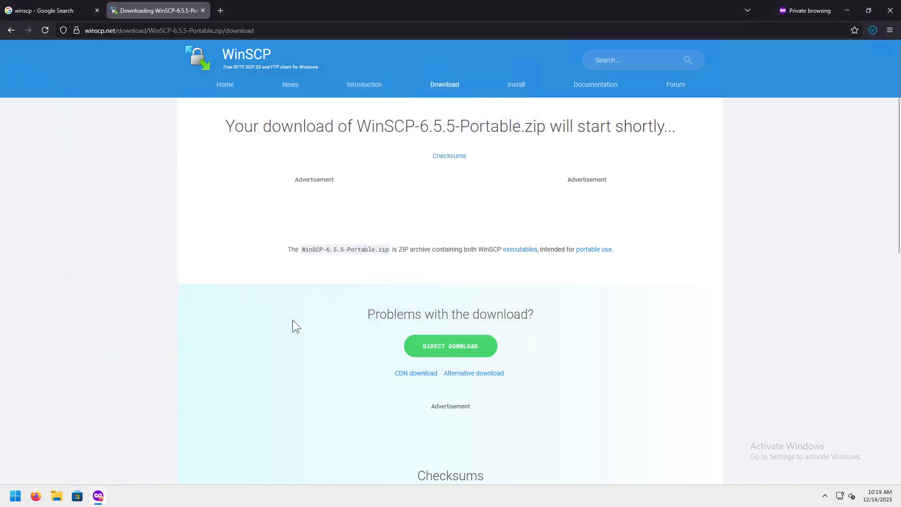
click(873, 31)
Extract WinSCP-6.5.5-Portable.zip in the bin folder into a WinSCP-6.5.5-Portable folder.
click(866, 54)
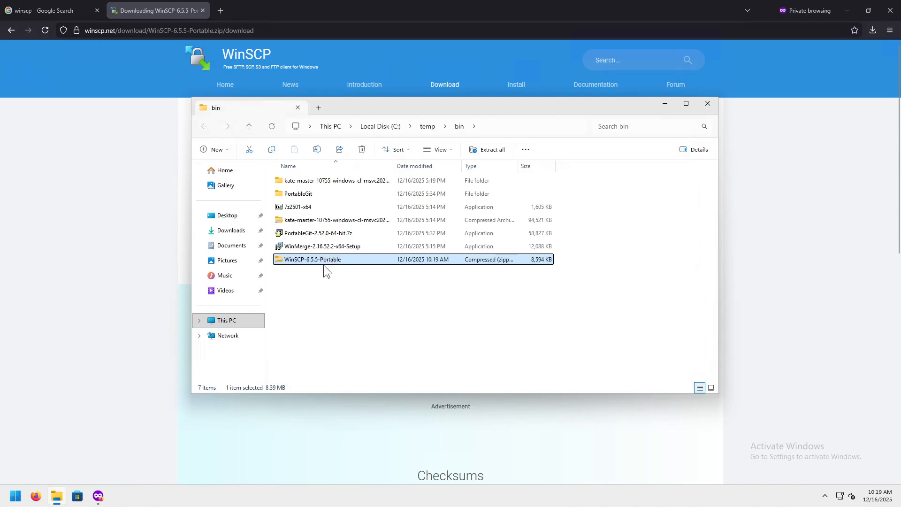
right_click(326, 261)
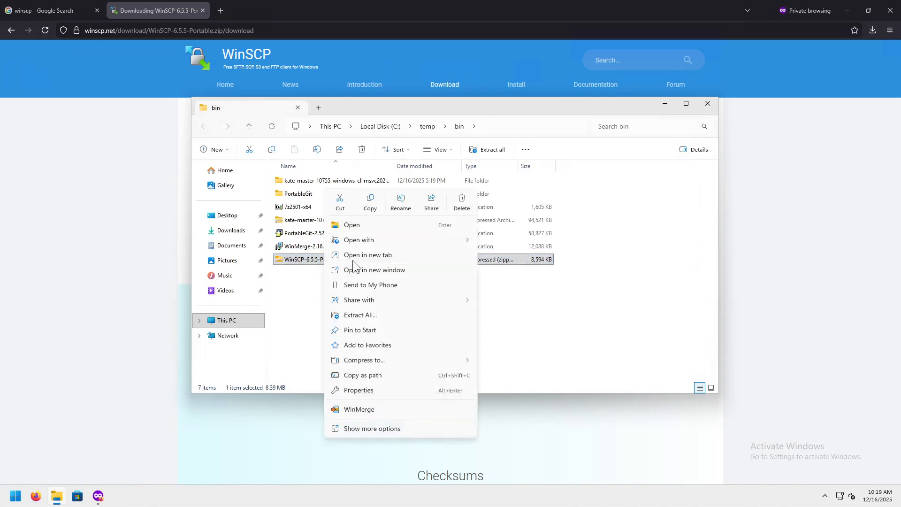
click(373, 424)
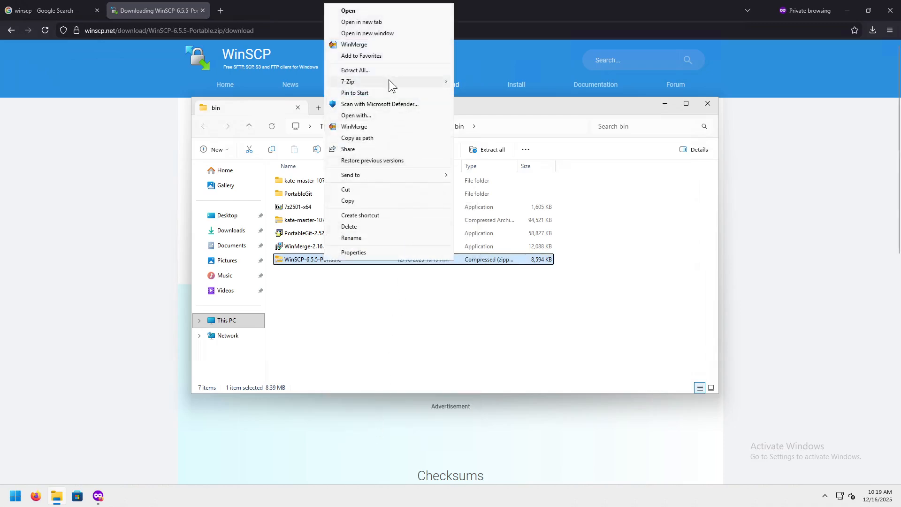
mouse_move(388, 83)
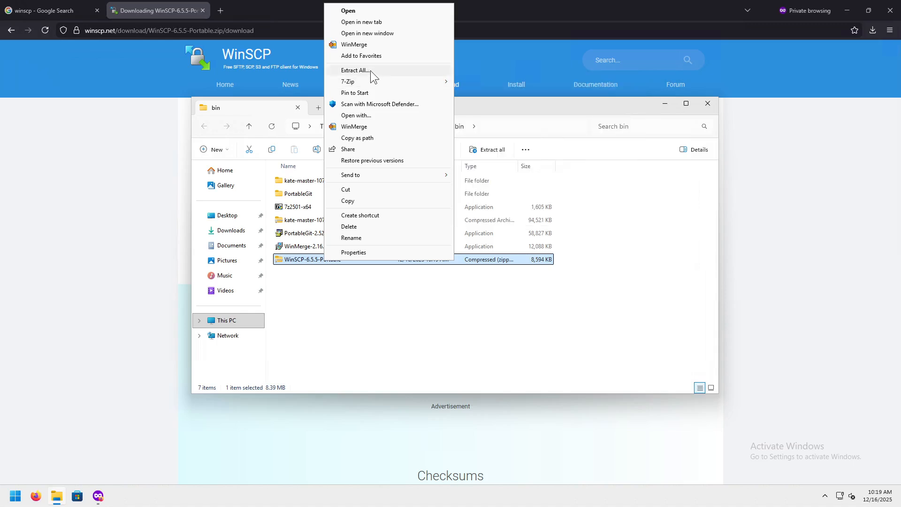
click(370, 71)
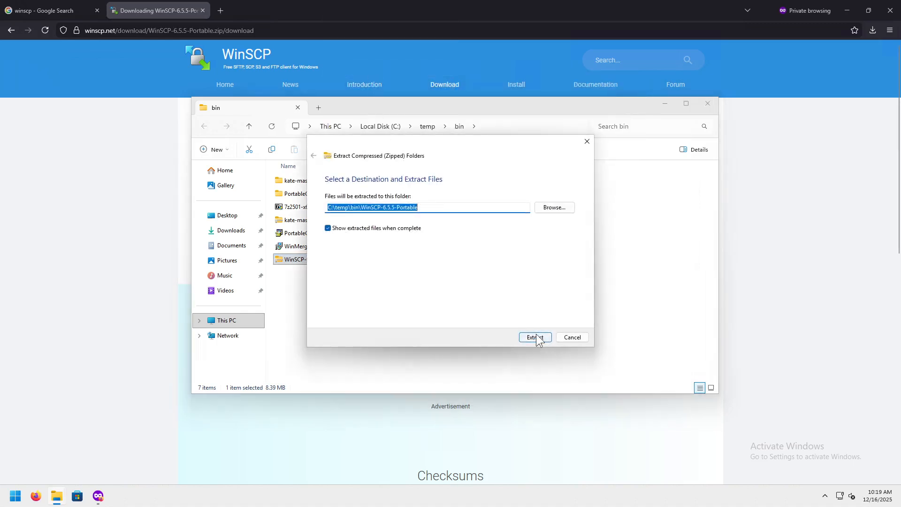
click(536, 337)
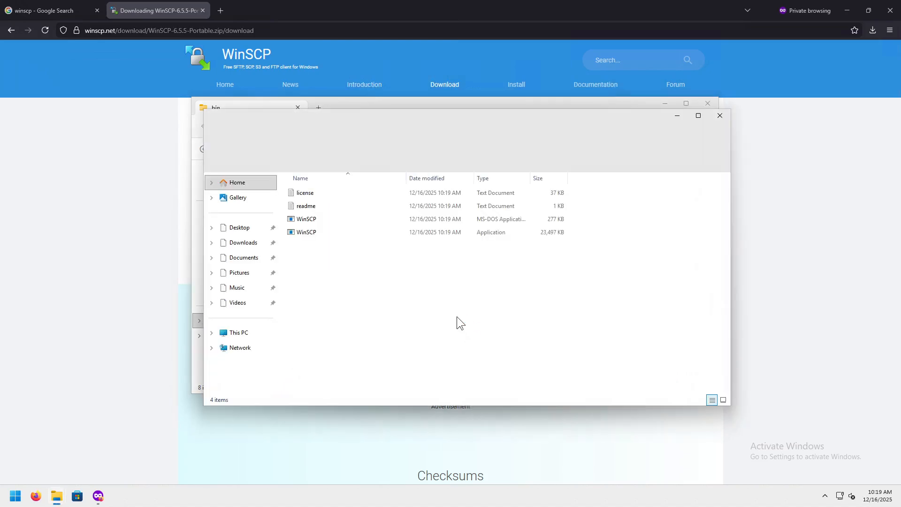
Check the four extracted files in WinSCP-6.5.5-Portable, then close File Explorer.
click(716, 113)
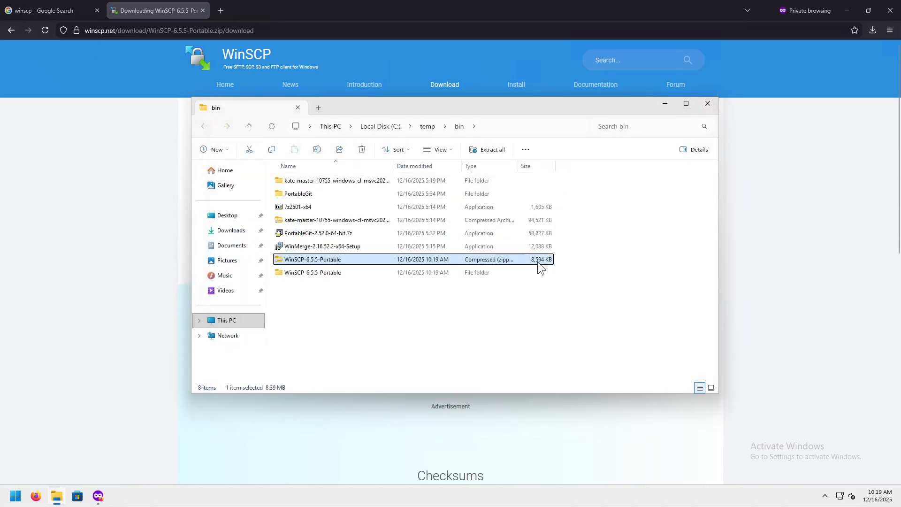
double_click(328, 276)
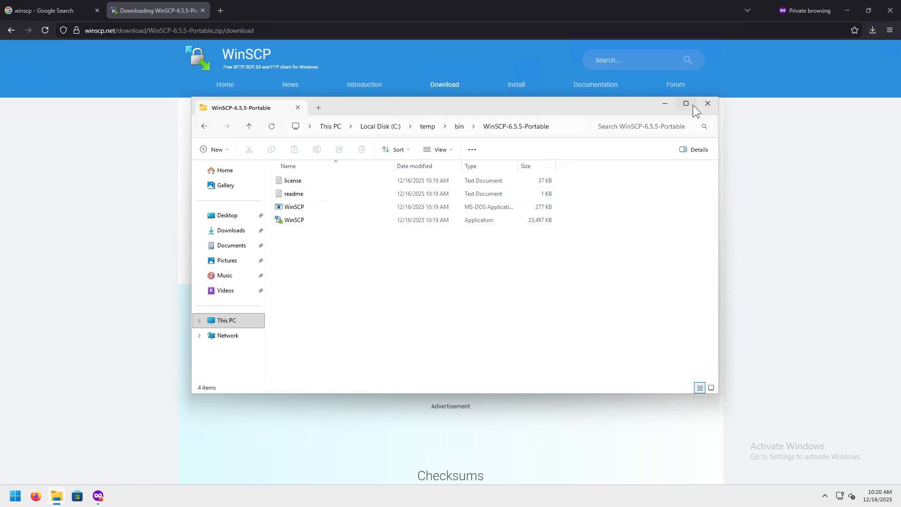
click(707, 104)
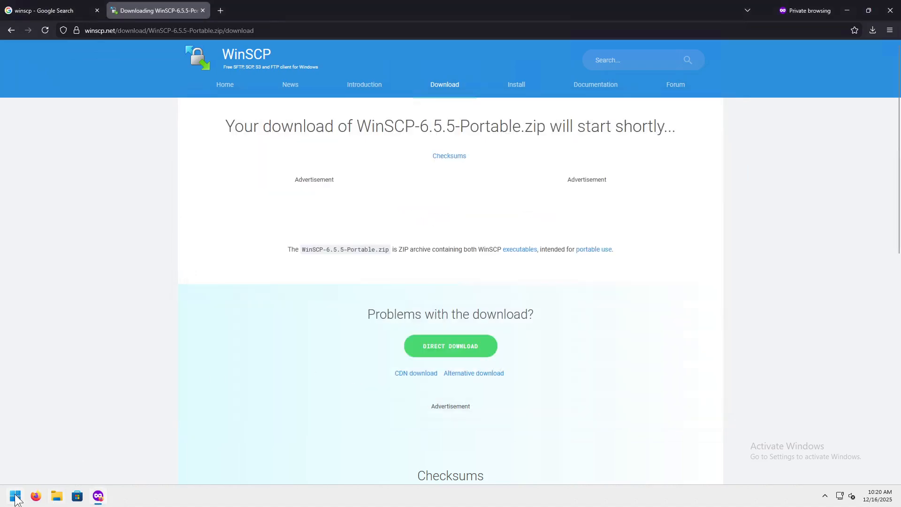
Launch Total Commander from the app search and dismiss the unregistered-copy reminder.
click(15, 497)
text(tota)
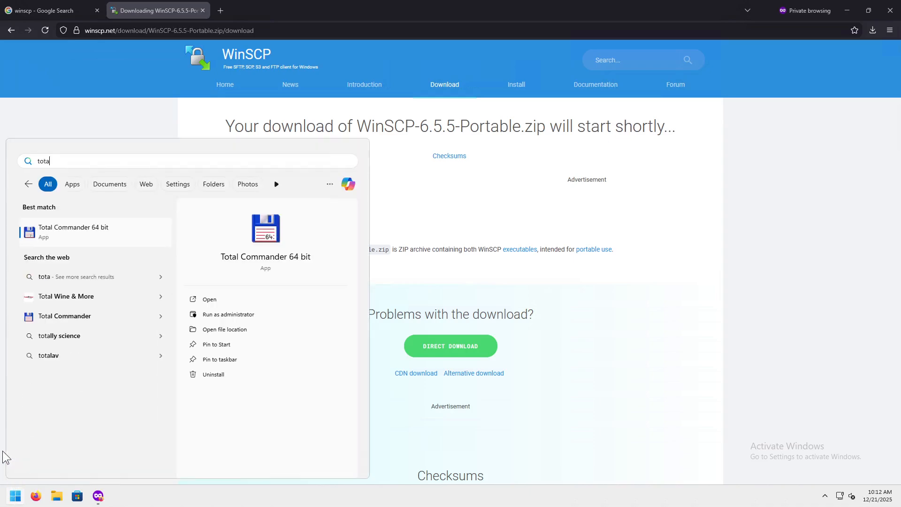
key(Return)
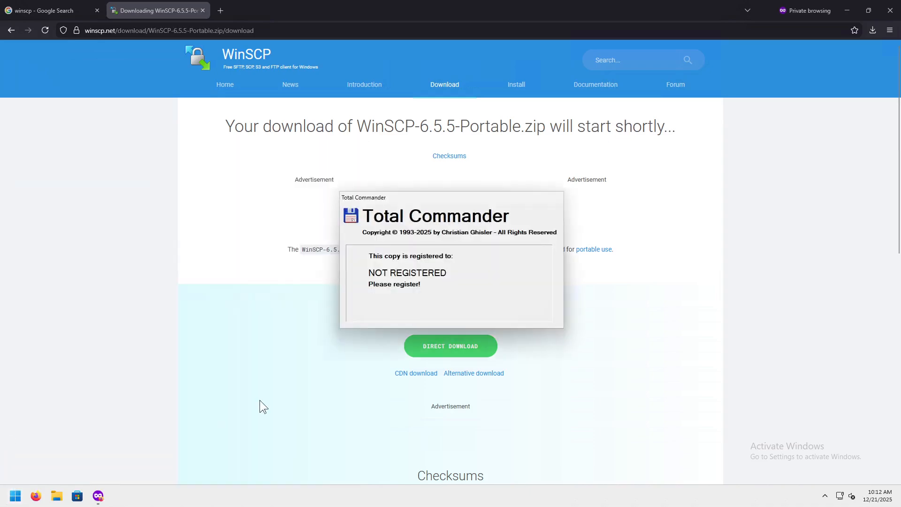
click(397, 317)
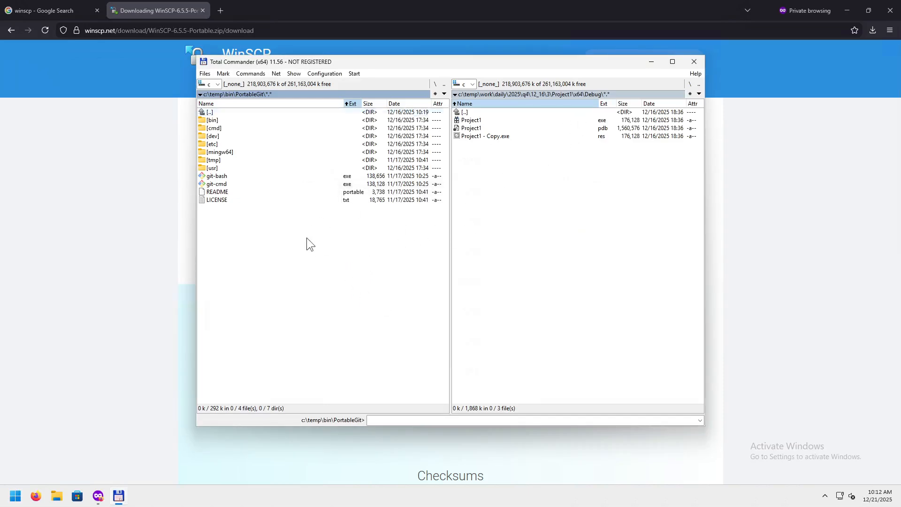
Open c:\temp\bin\WinSCP-6.5.5-Portable and run WinSCP.exe.
key(BackSpace)
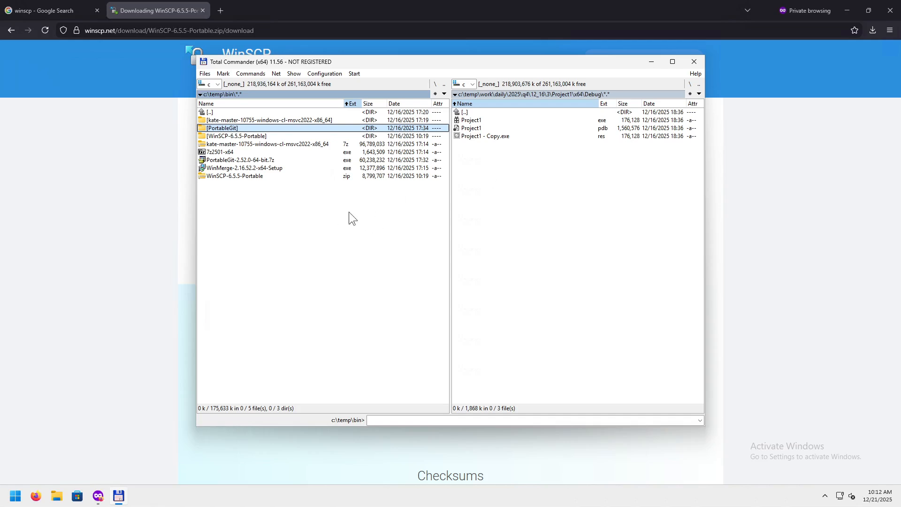
double_click(237, 136)
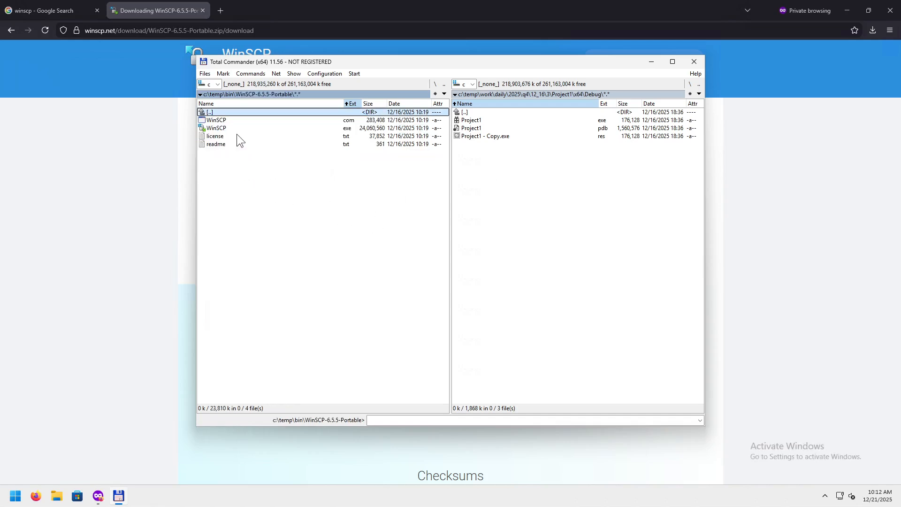
click(266, 128)
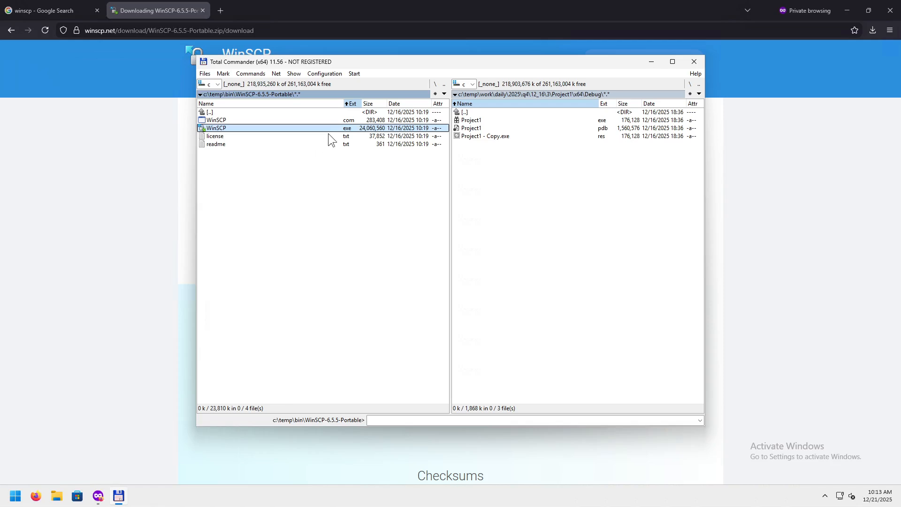
click(297, 120)
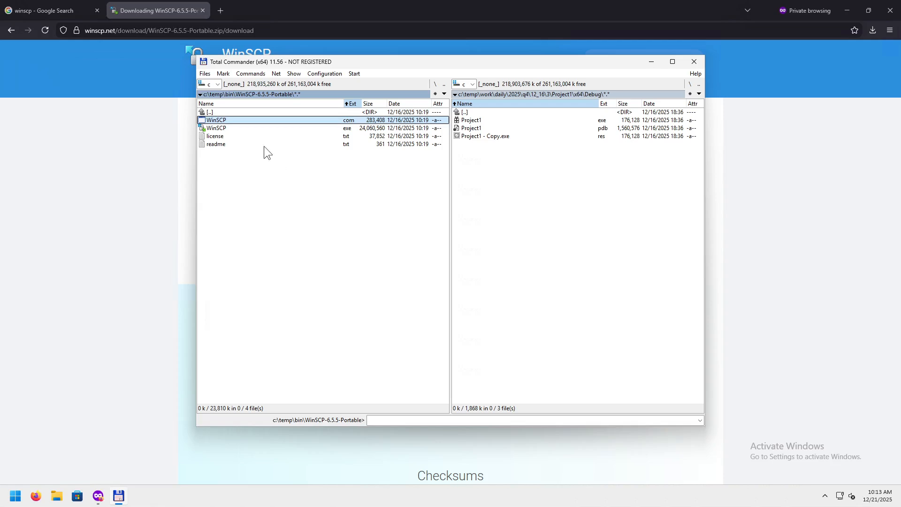
click(243, 128)
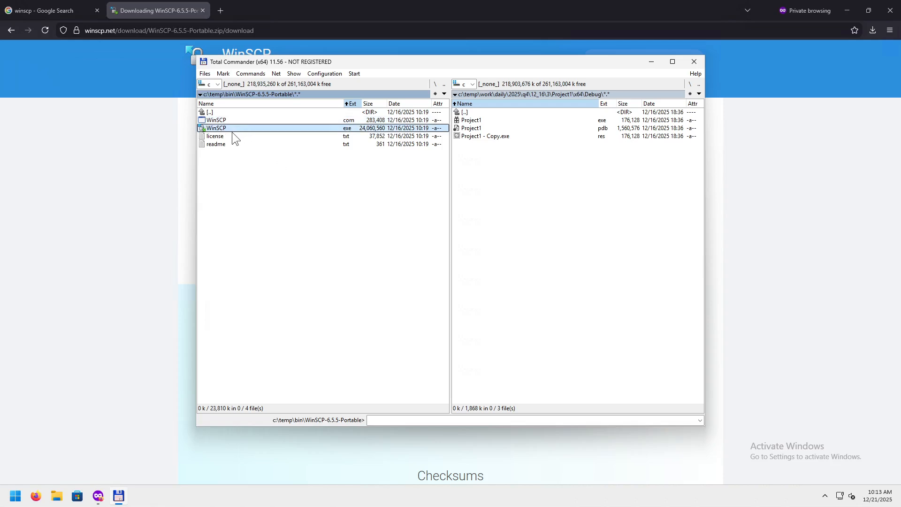
double_click(232, 129)
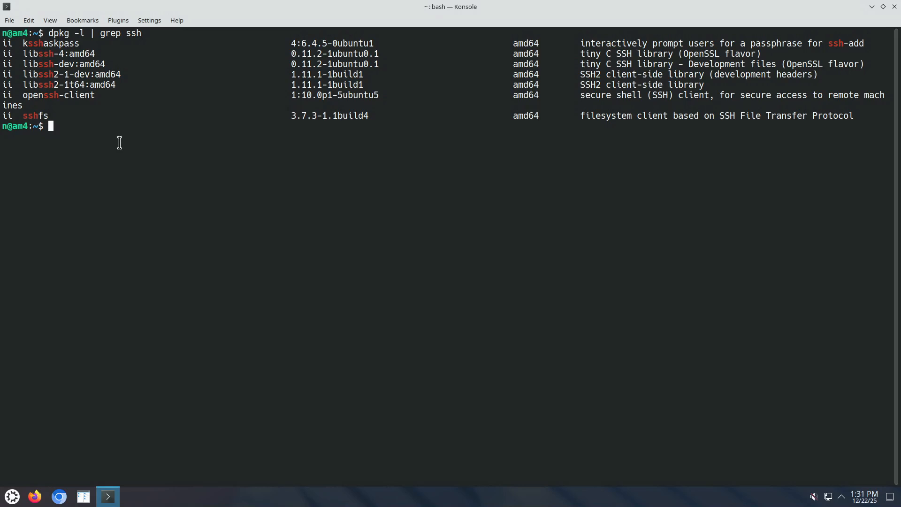
Review the dpkg ssh listing, highlighting the openssh-client package name.
drag(23, 95, 96, 96)
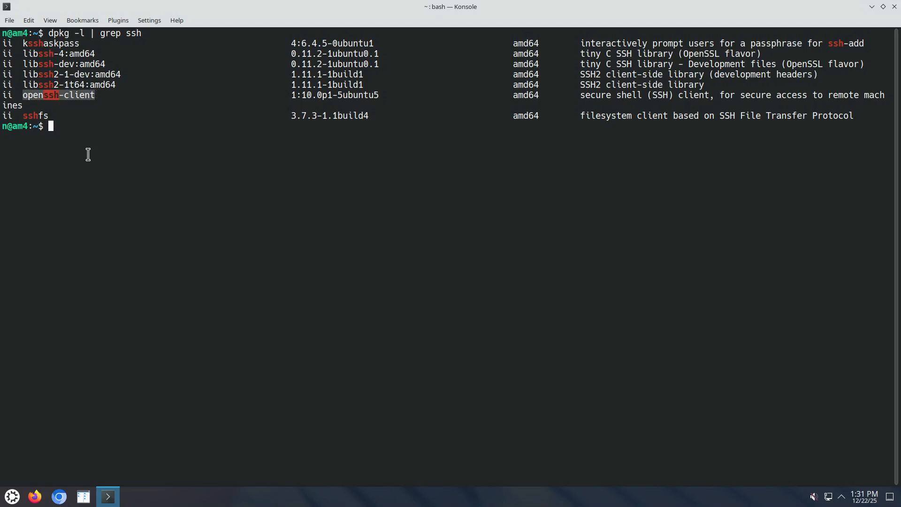
click(101, 138)
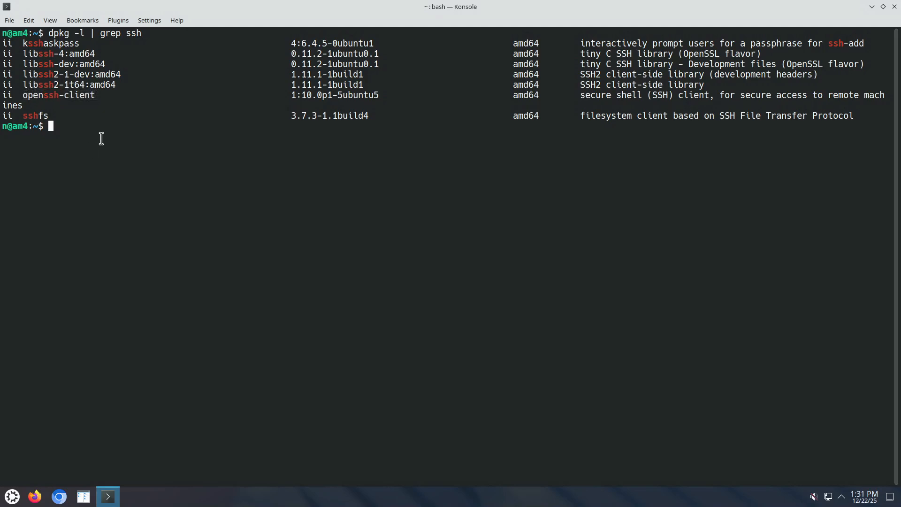
Become root with sudo su, entering the account password.
text(sudo su)
key(Return)
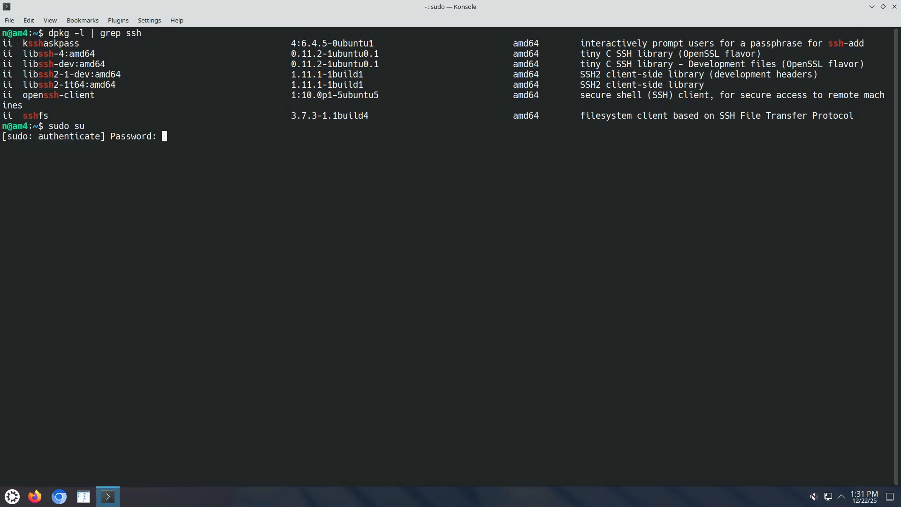
key(Return)
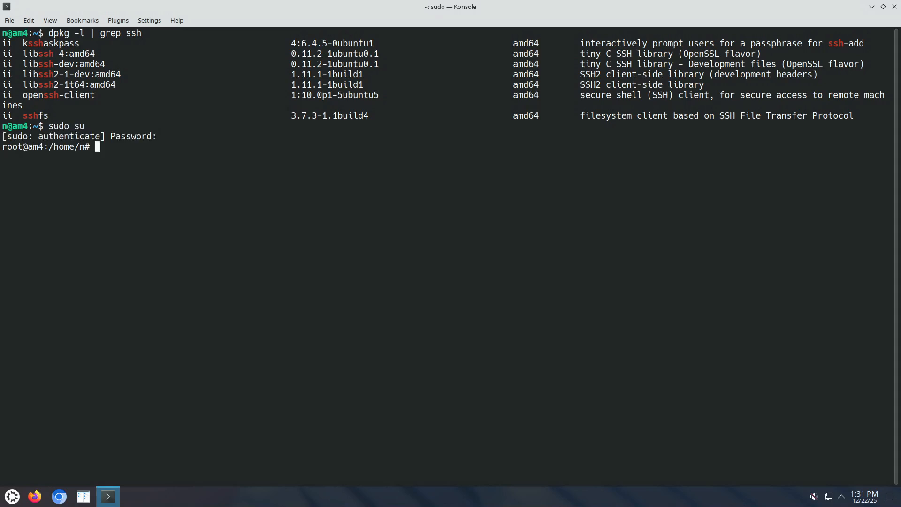
Search the package archive with apt search openssh | grep openssh.
text(apt search opensshj)
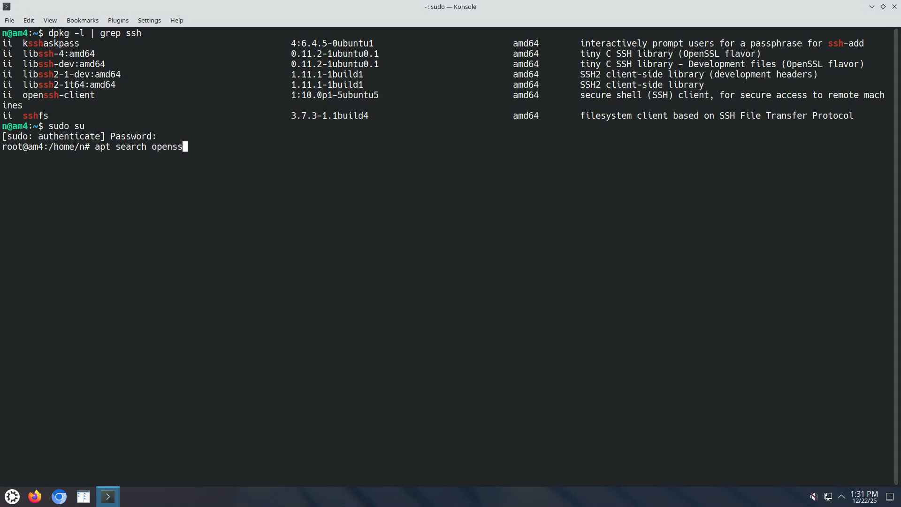
key(BackSpace)
text(| grep openssh)
key(Return)
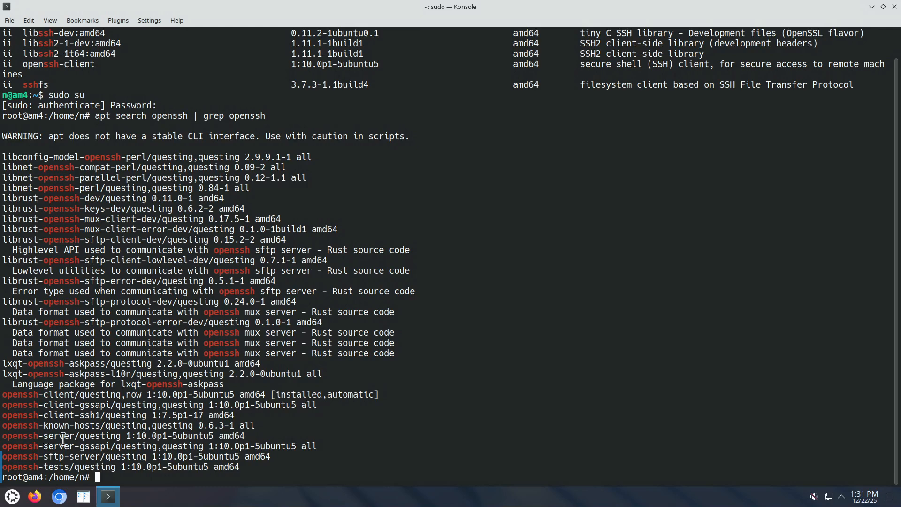
Prepare the command apt install openssh-server by pasting the package name.
drag(74, 437, 10, 430)
key(ctrl+c)
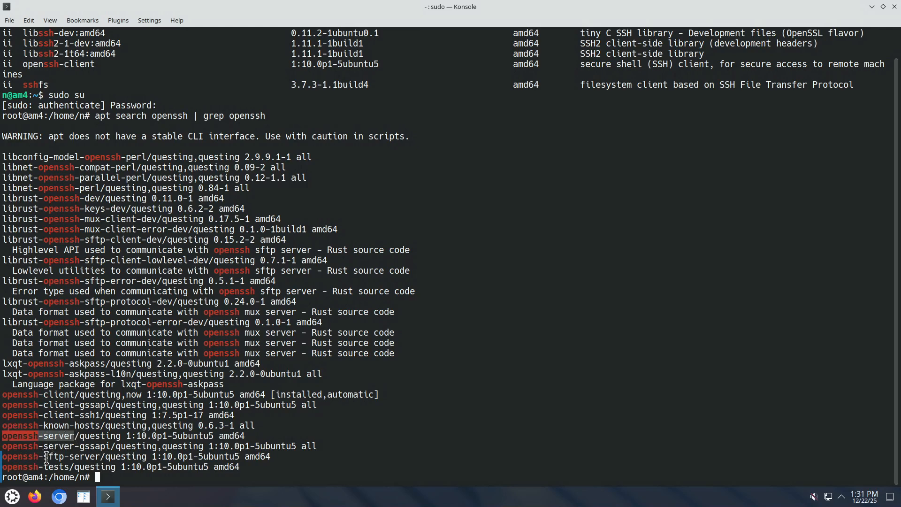
click(118, 475)
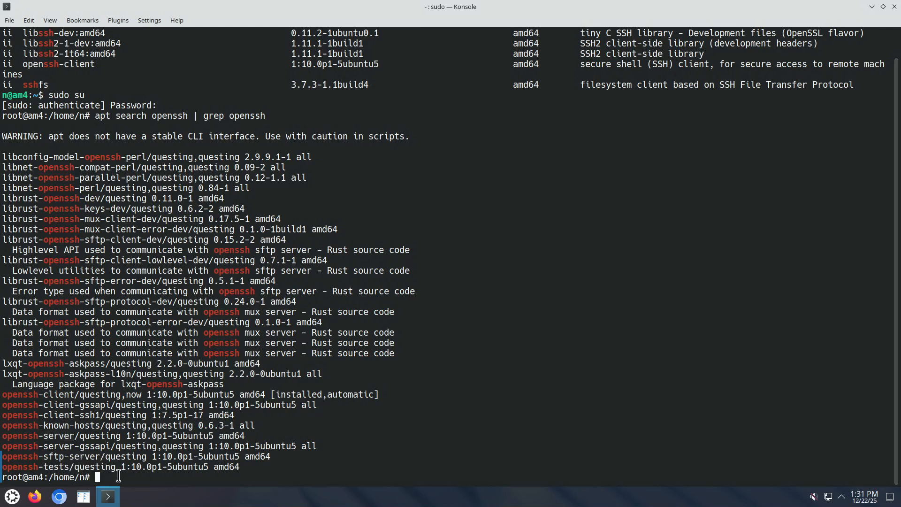
text(apt install)
middle_click(219, 469)
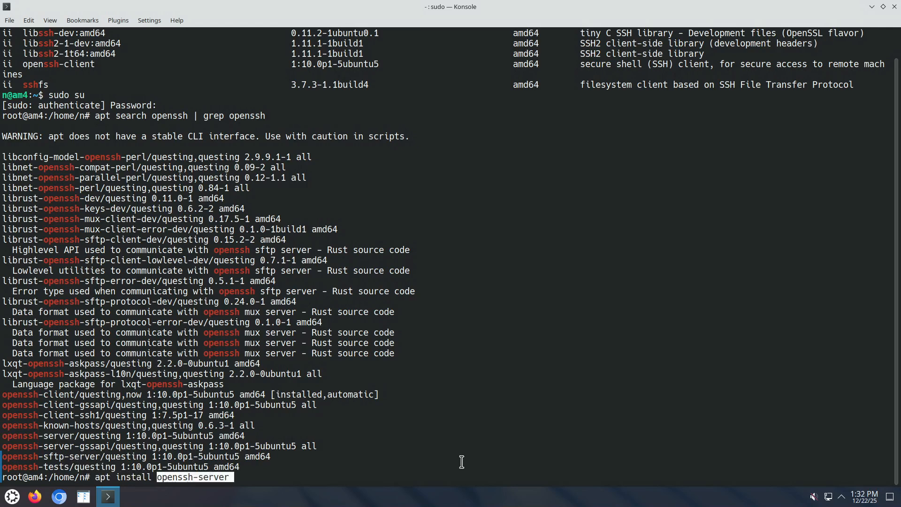
Install openssh-server, accepting dependencies openssh-sftp-server, ncurses-term and ssh-import-id.
key(Return)
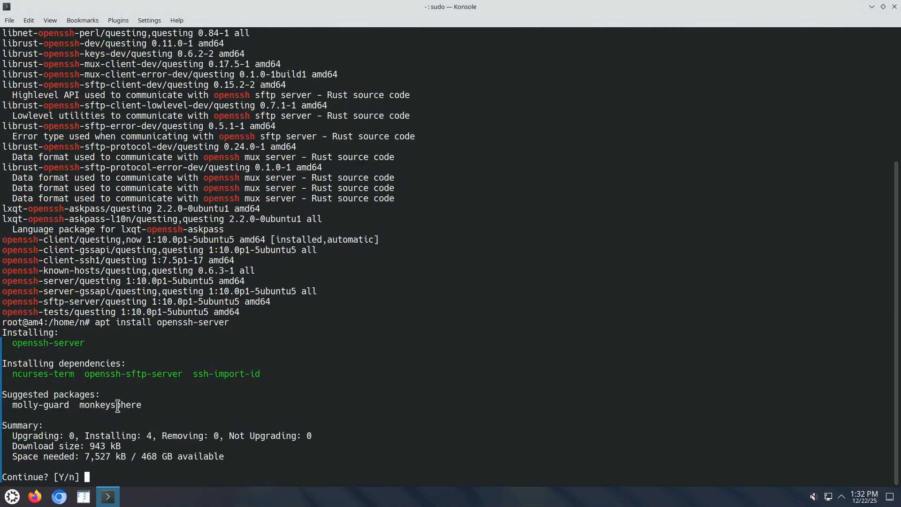
triple_click(84, 372)
double_click(140, 374)
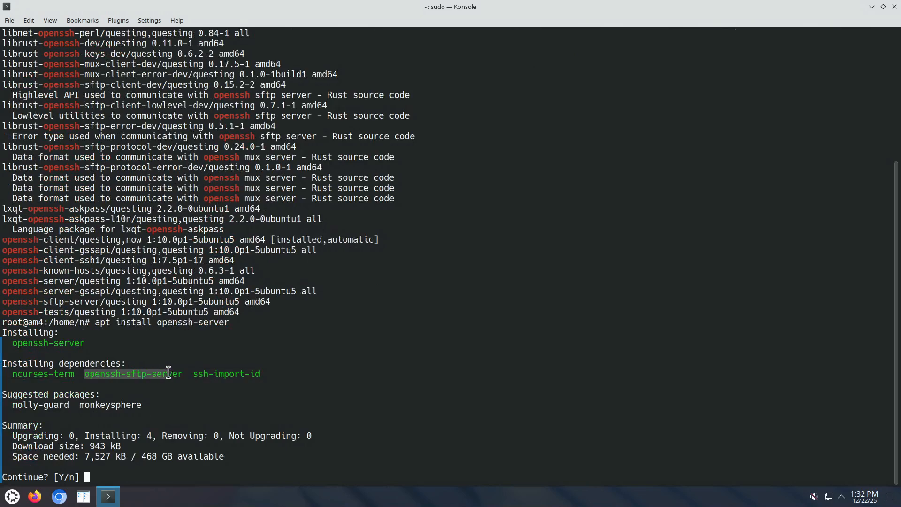
drag(157, 322, 247, 328)
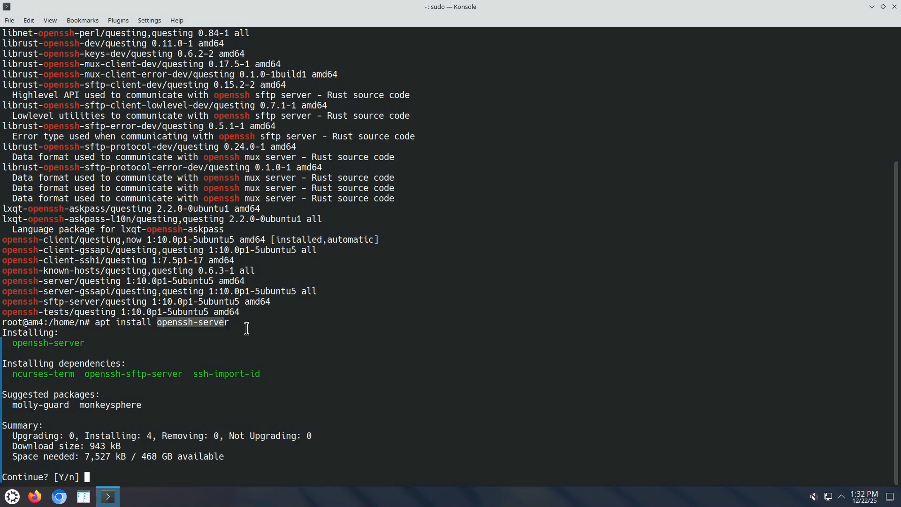
click(120, 482)
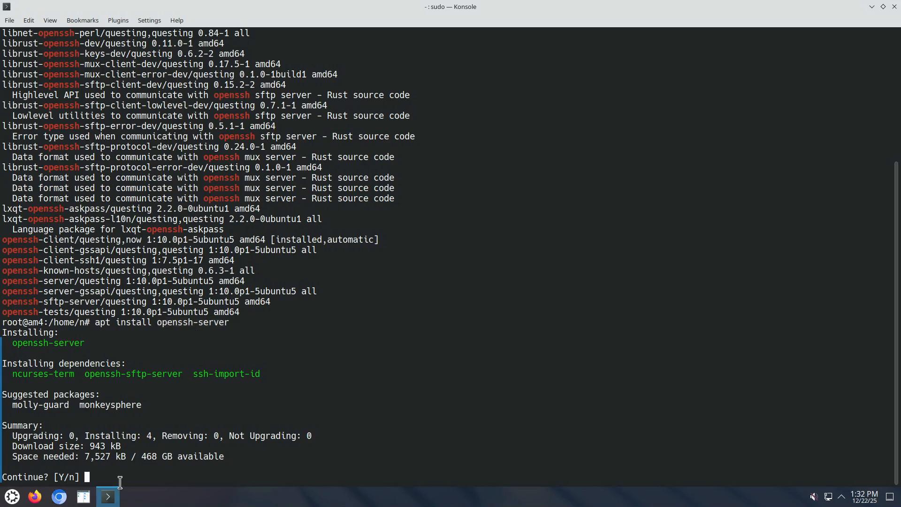
key(Return)
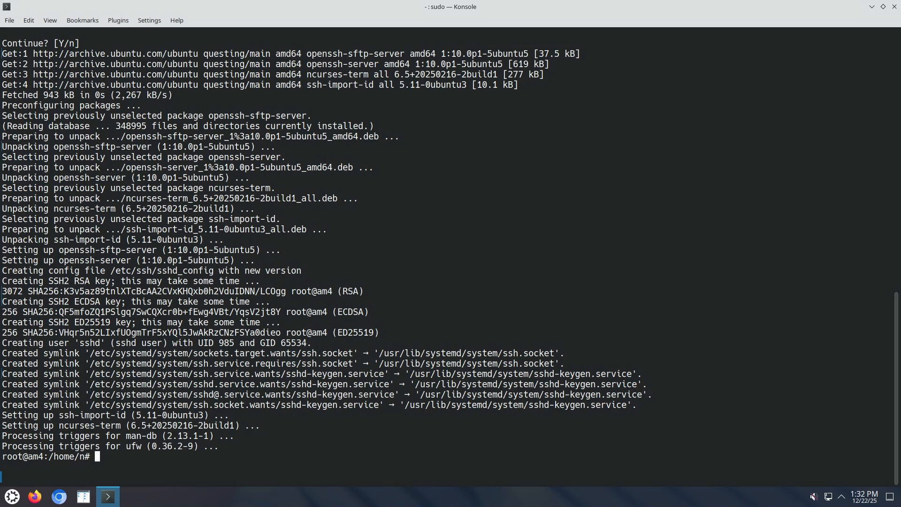
Check the service state with systemctl status ssh and systemctl status sshd.
text(a)
key(BackSpace)
text(syctemctl)
key(BackSpace)
key(BackSpace)
key(BackSpace)
key(BackSpace)
key(BackSpace)
key(BackSpace)
key(BackSpace)
text(stemctl star)
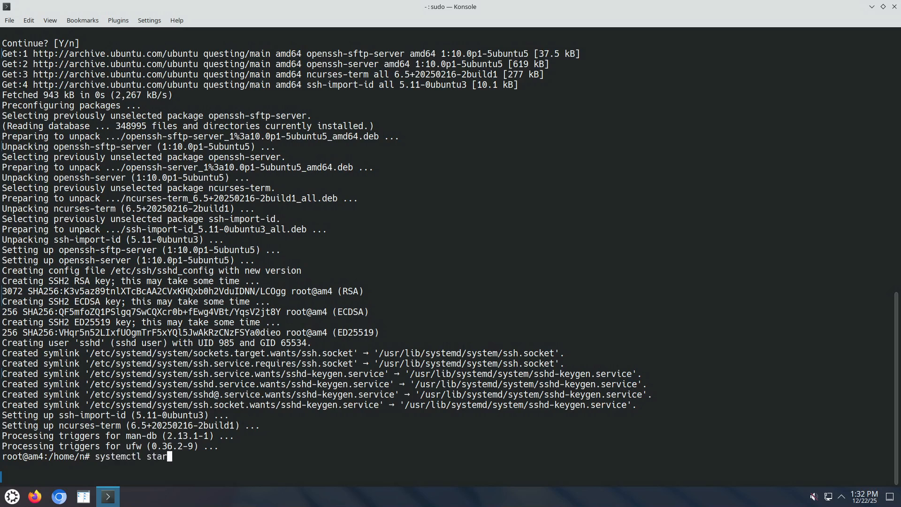
key(BackSpace)
text(tus ssh)
key(Return)
key(Up)
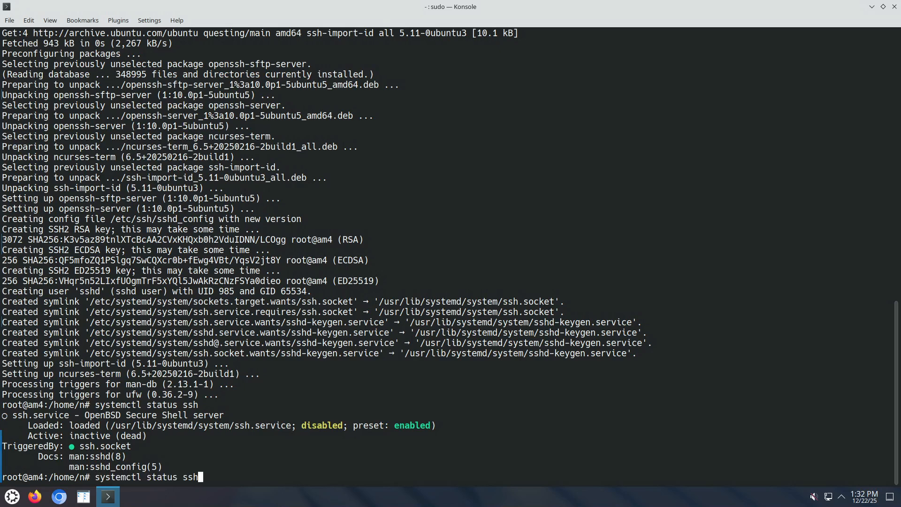
text(d)
key(Return)
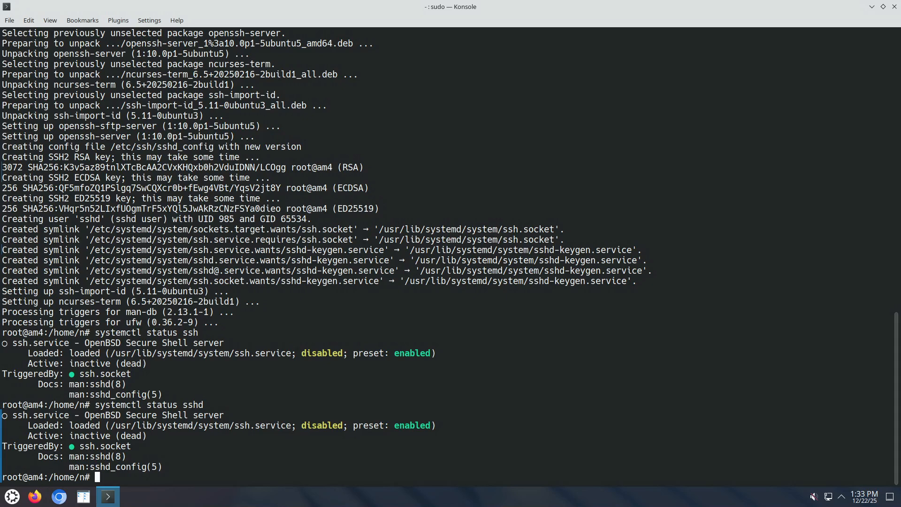
Enable and start the SSH service with systemctl enable --now ssh.
key(Up)
key(BackSpace)
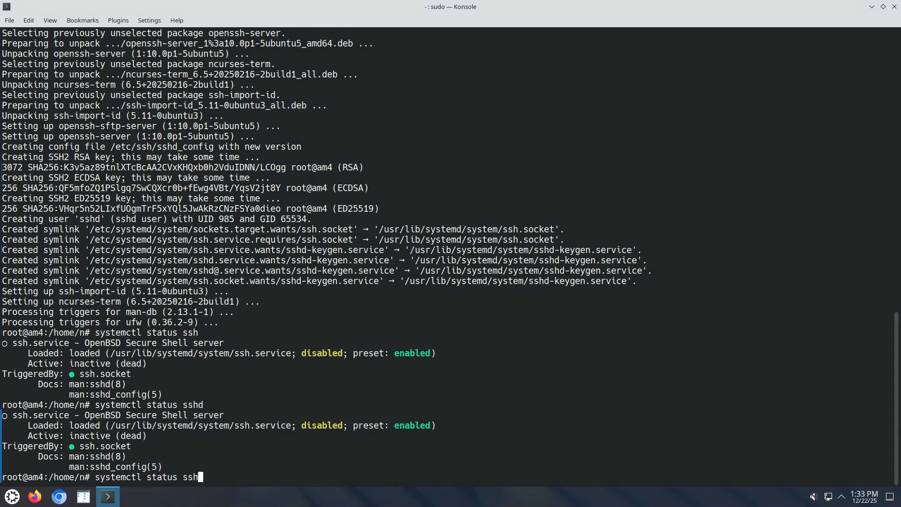
key(Left)
key(Left)
key(Left)
key(ctrl+w)
text(enable --now)
key(Return)
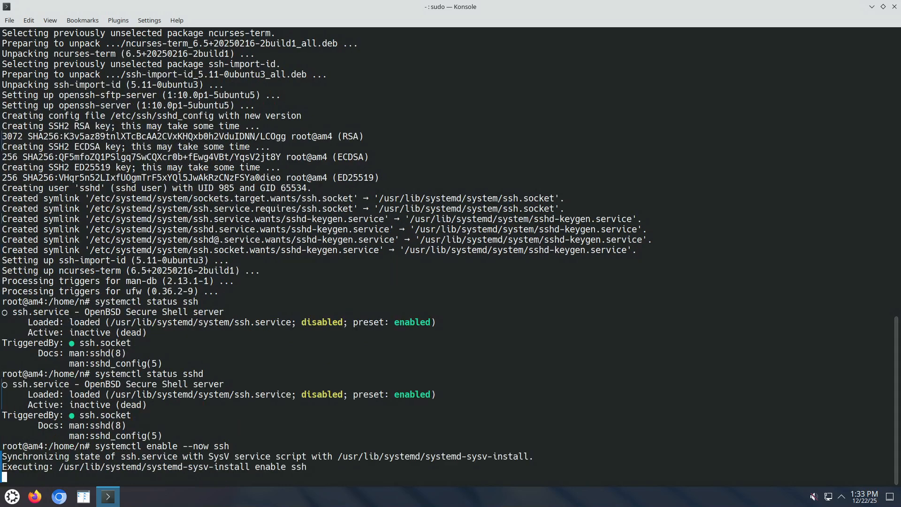
Re-run systemctl status ssh to confirm it is running and listening on port 22.
key(Up)
key(Up)
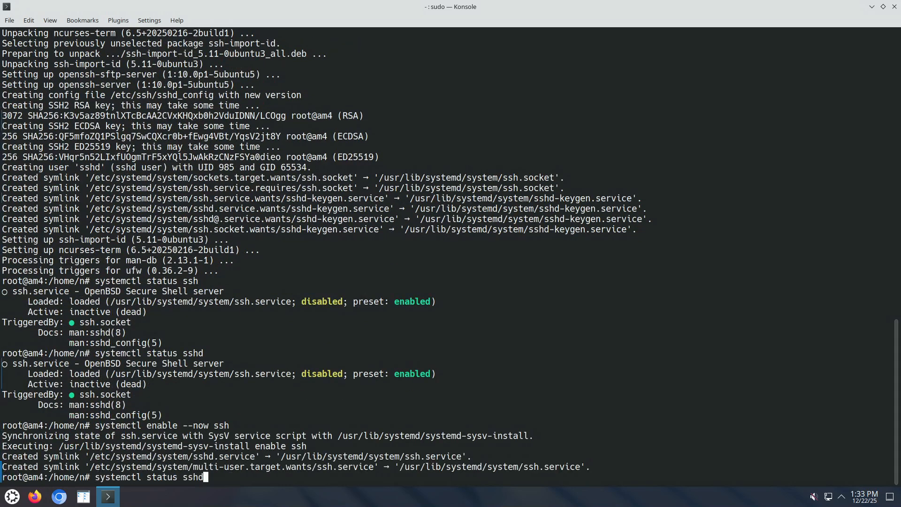
key(BackSpace)
key(Return)
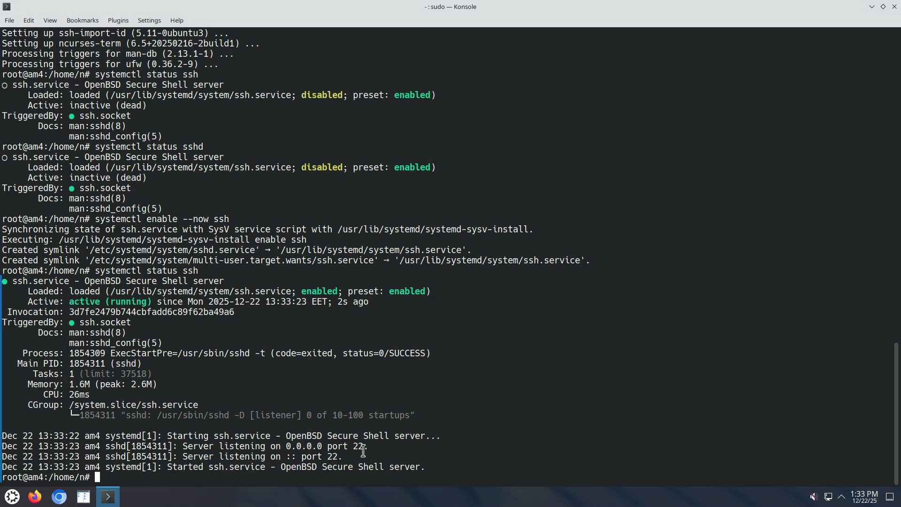
drag(354, 446, 363, 446)
click(384, 468)
Check whether the firewall is active with ufw status.
text(ufw status)
key(Return)
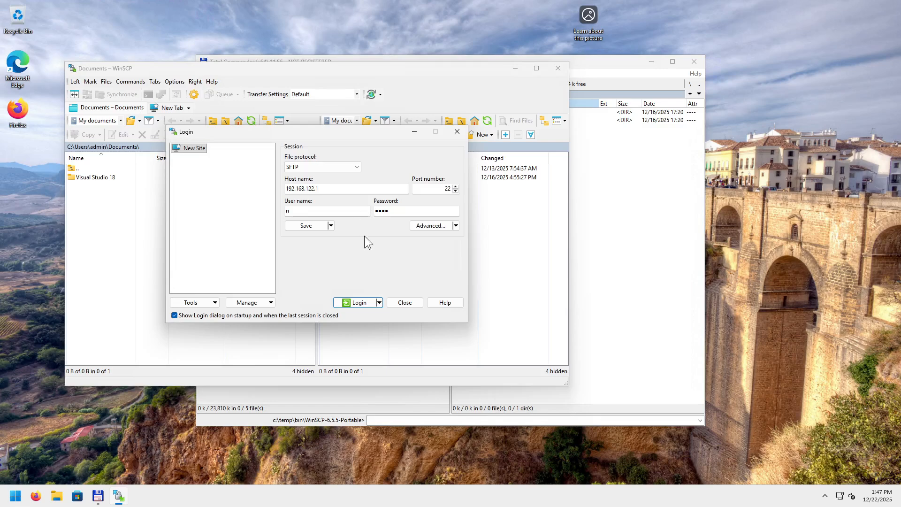
Keep SFTP as the file protocol for the 192.168.122.1, port 22 login.
click(359, 166)
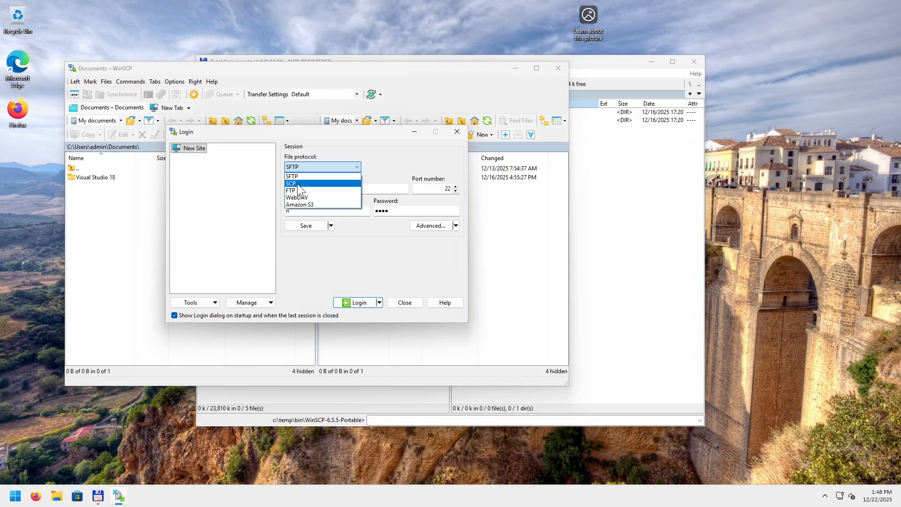
click(389, 158)
click(353, 168)
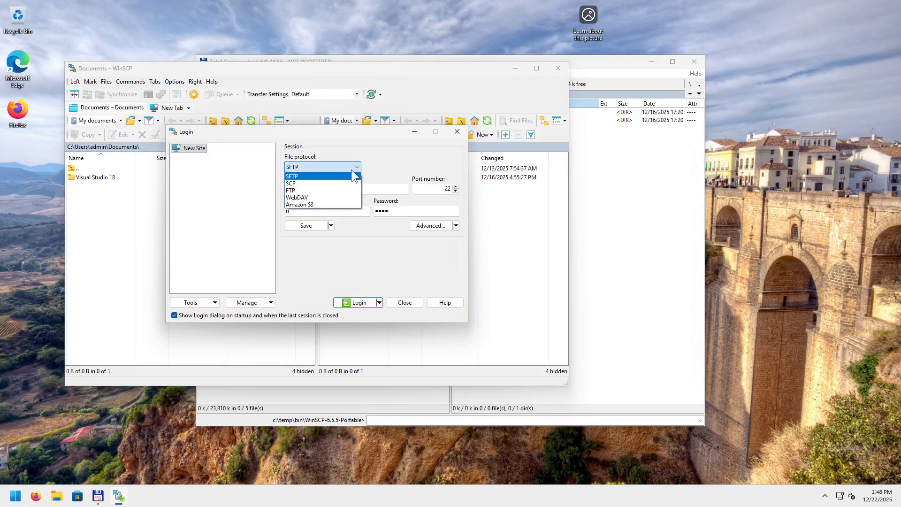
click(305, 173)
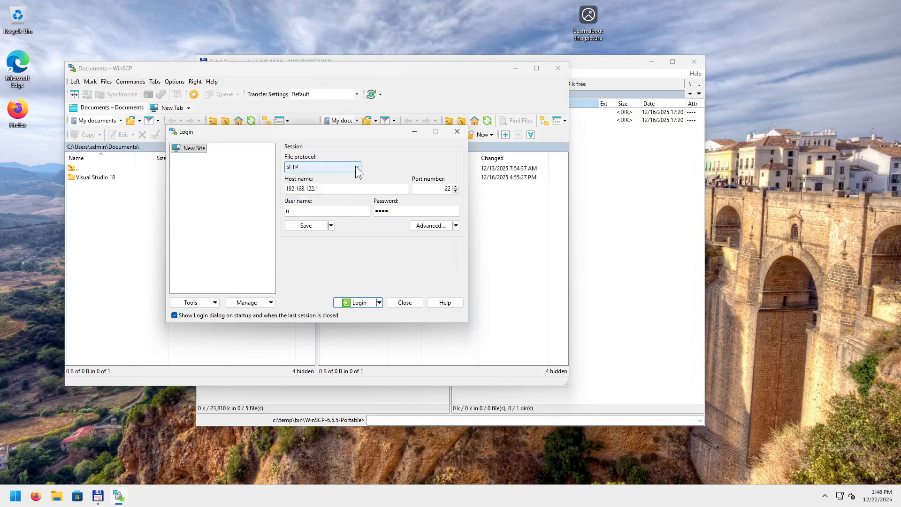
click(356, 167)
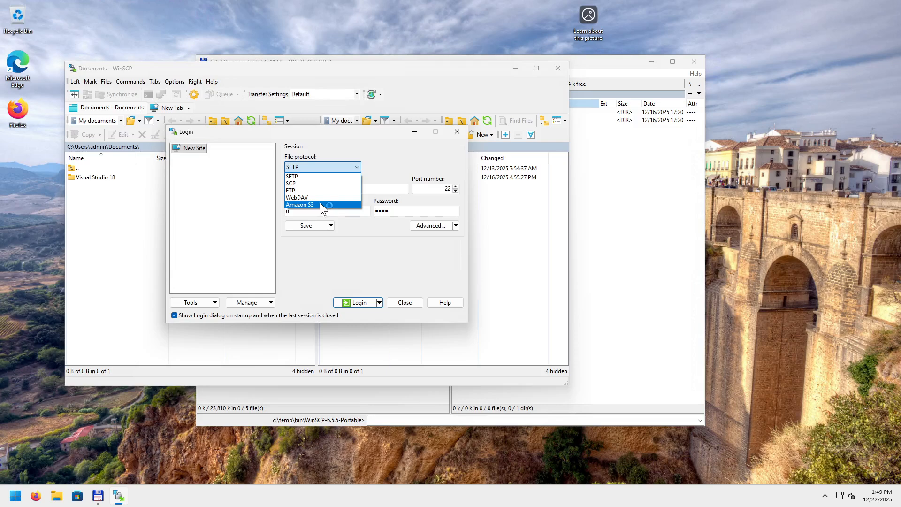
click(387, 157)
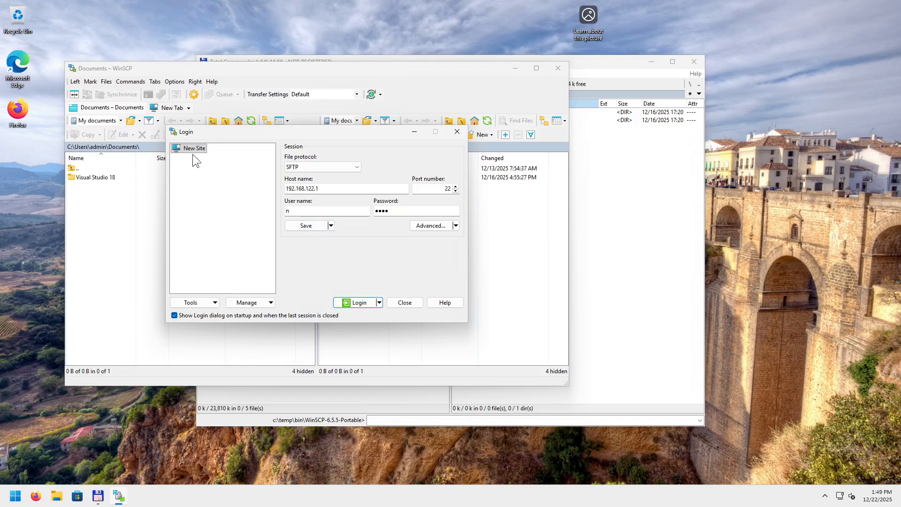
click(309, 225)
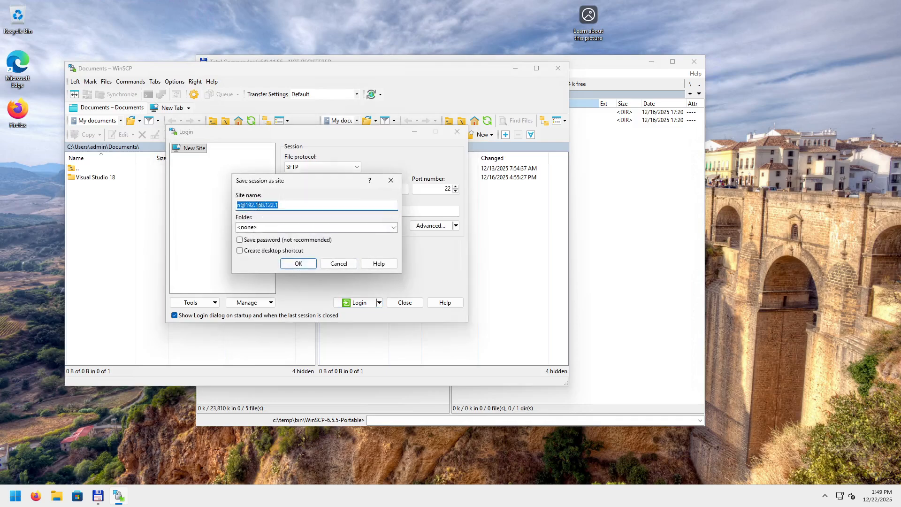
Save the site under its suggested name and connect to 192.168.122.1.
click(299, 264)
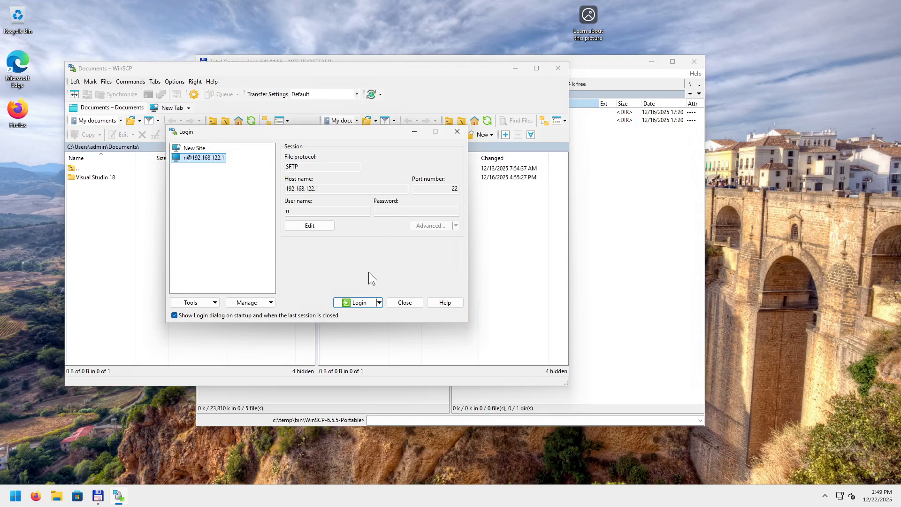
click(354, 302)
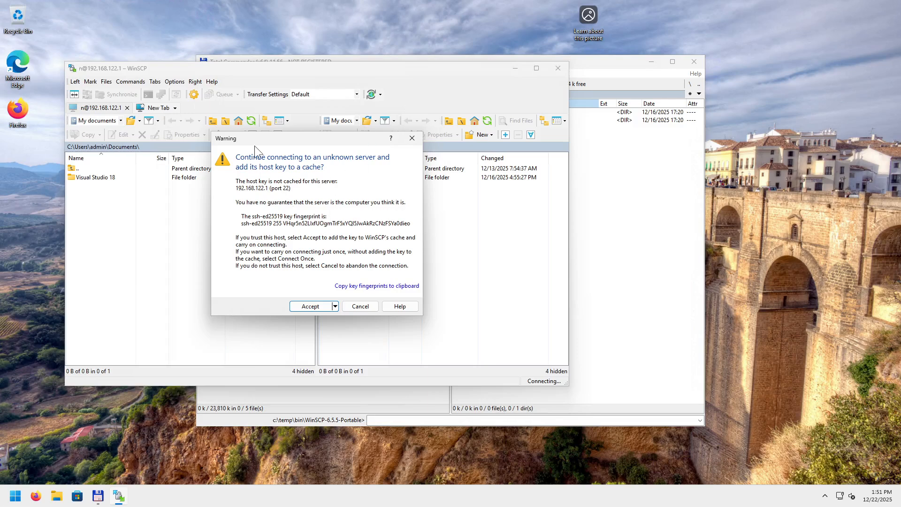
Accept the server's ssh-ed25519 host key and log in with the account password.
click(308, 305)
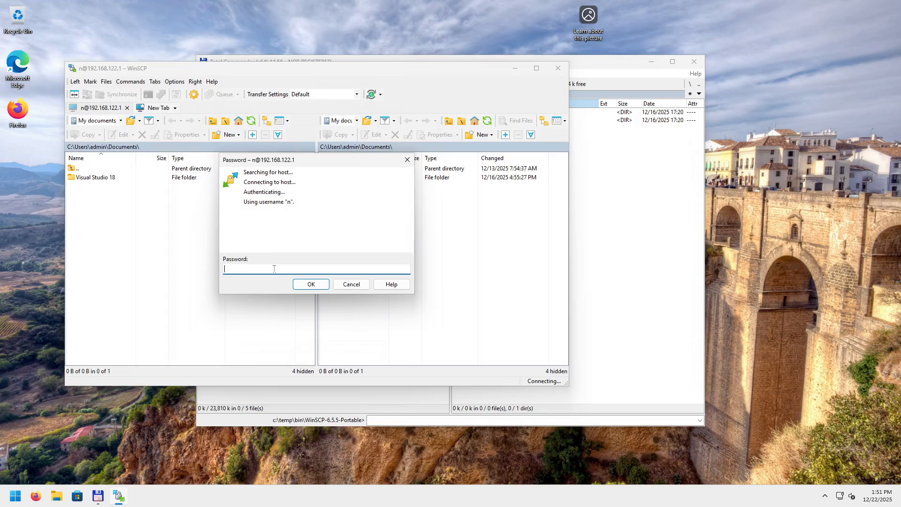
text(pass)
click(312, 285)
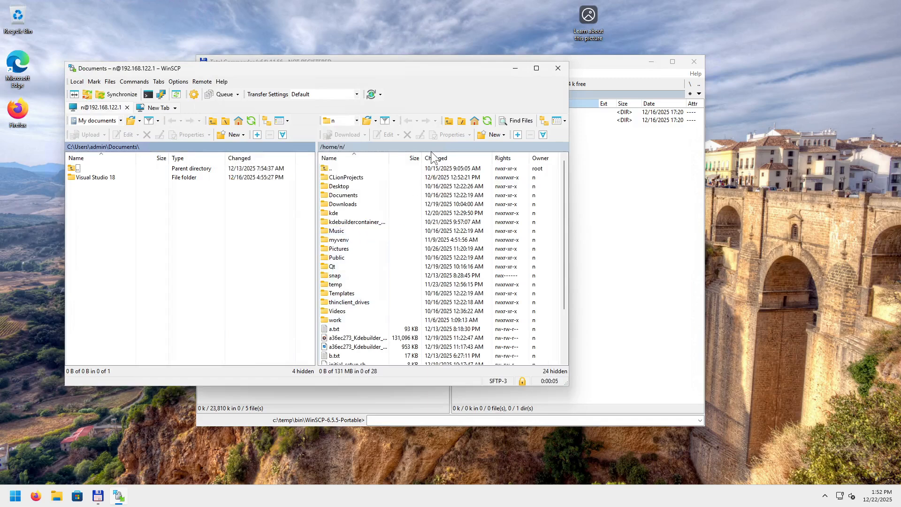
Tile WinSCP on the left half of the screen and Total Commander on the right.
drag(411, 69, 0, 251)
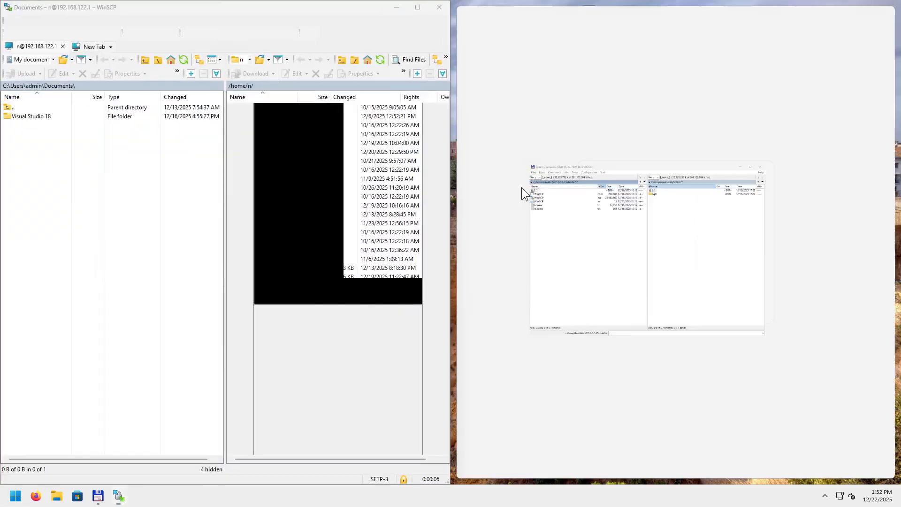
click(636, 206)
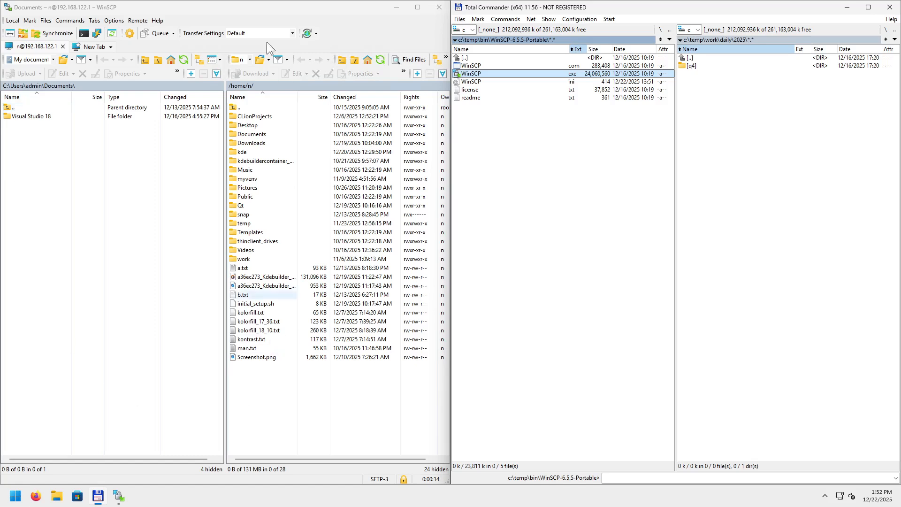
click(244, 7)
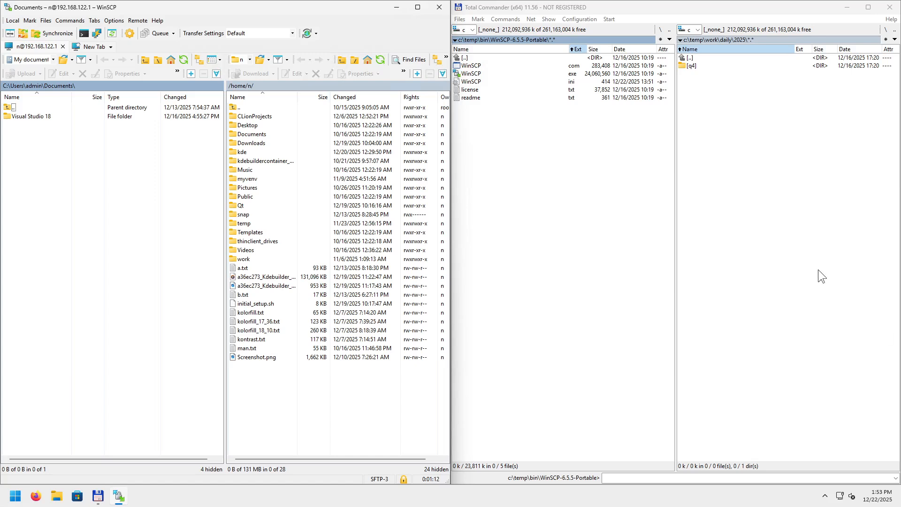
In Total Commander's right panel, enter q4 and create a new folder named 12_22.
click(787, 255)
key(Down)
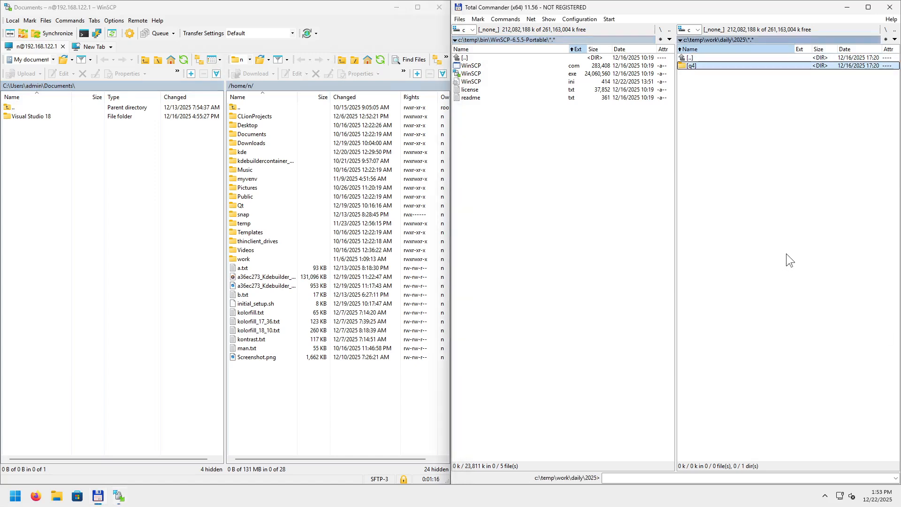
key(Return)
key(F7)
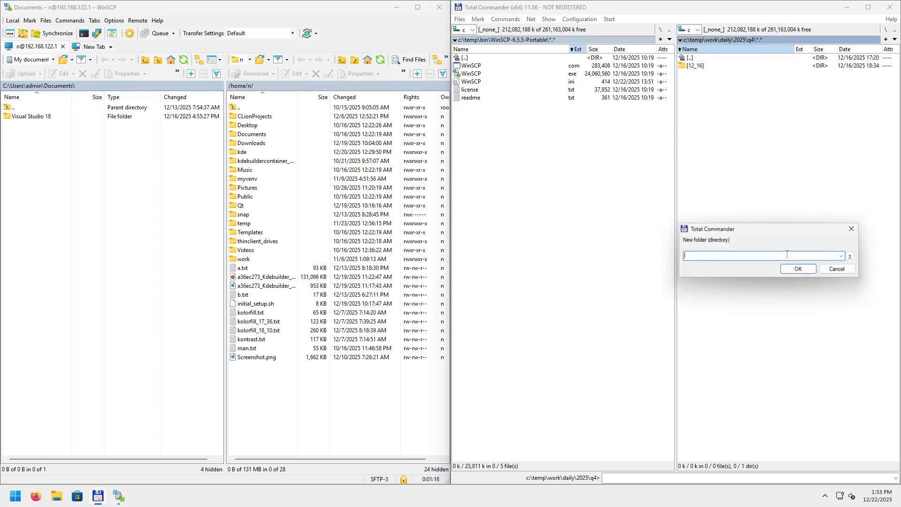
text(12)
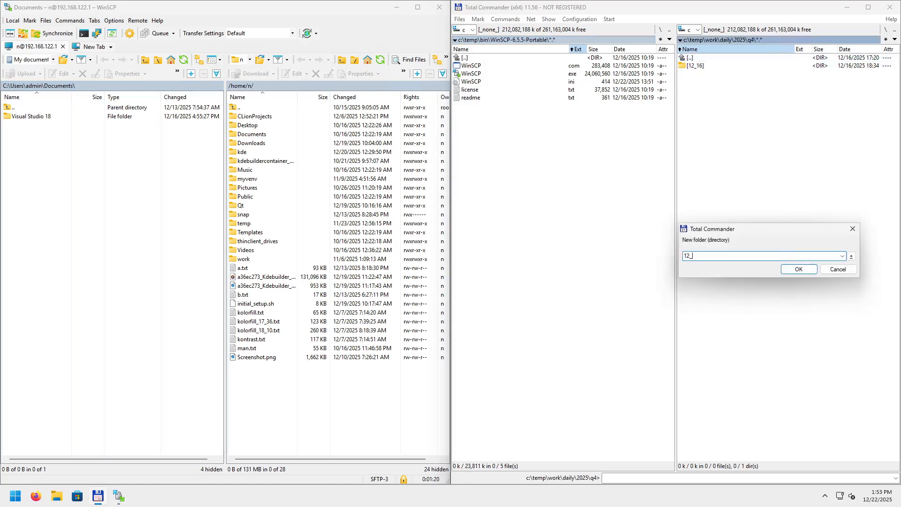
text(_22)
key(Return)
key(Return)
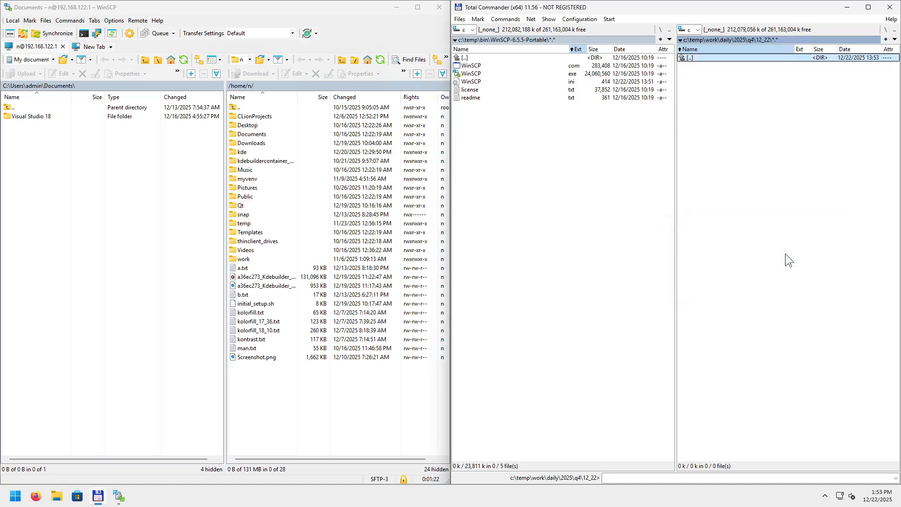
click(790, 39)
key(ctrl+c)
Point WinSCP's local panel to the copied path C:\temp\work\daily\2025\q4\12_22.
key(Escape)
click(88, 83)
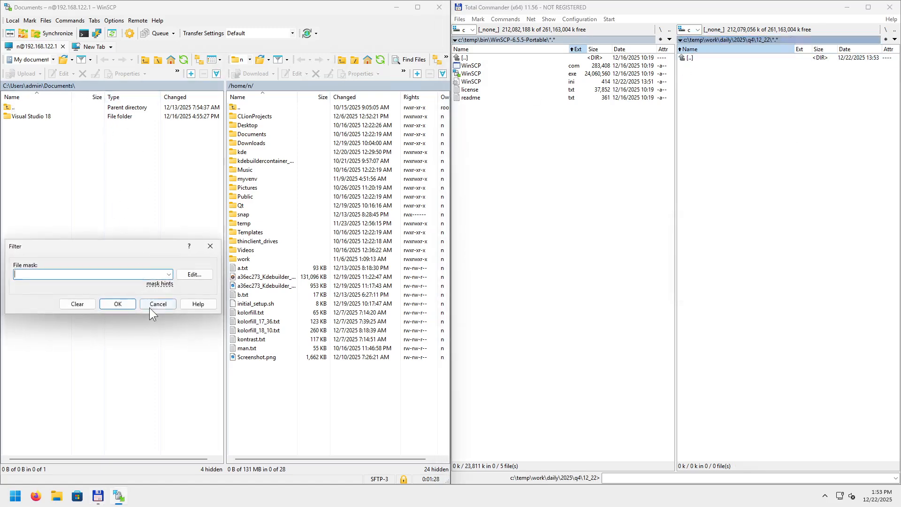
click(132, 301)
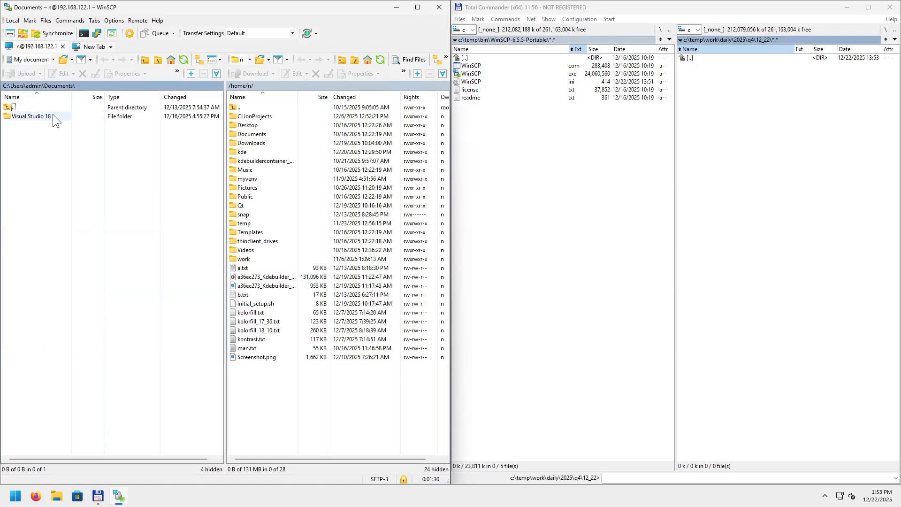
right_click(106, 84)
mouse_move(133, 94)
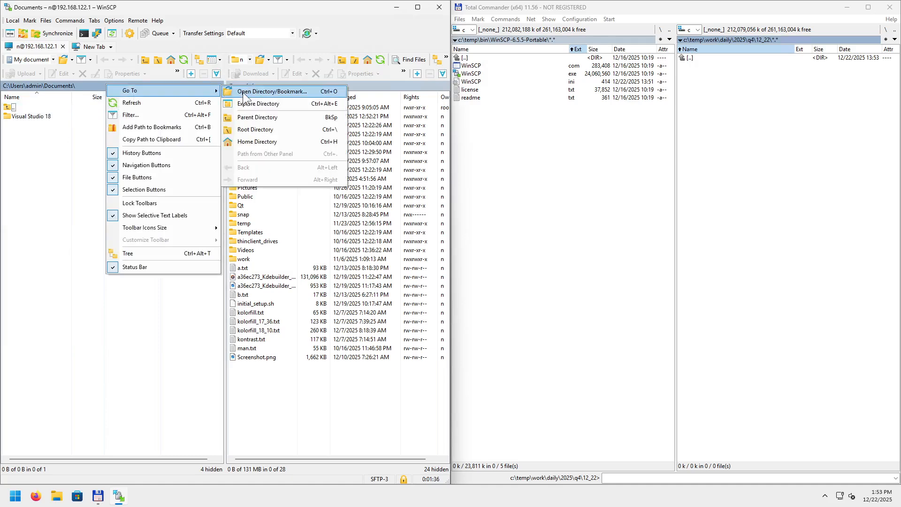
click(245, 91)
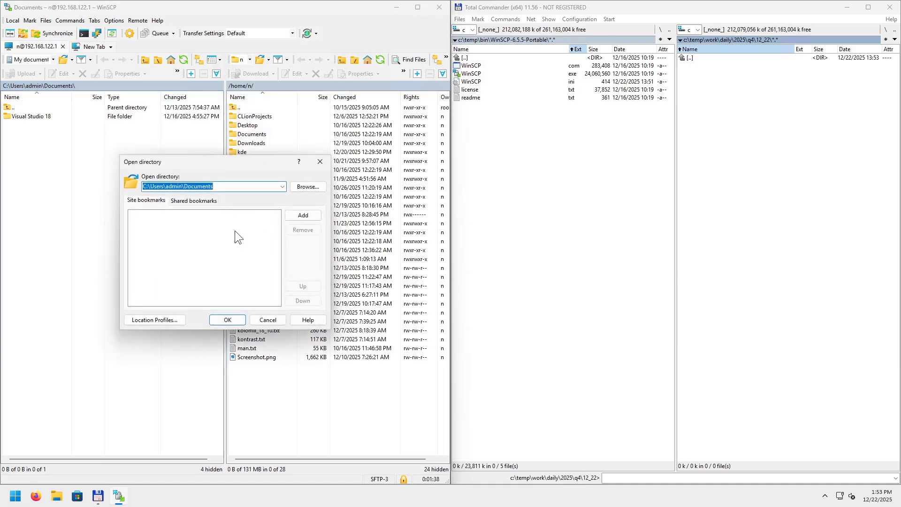
key(ctrl+v)
click(235, 321)
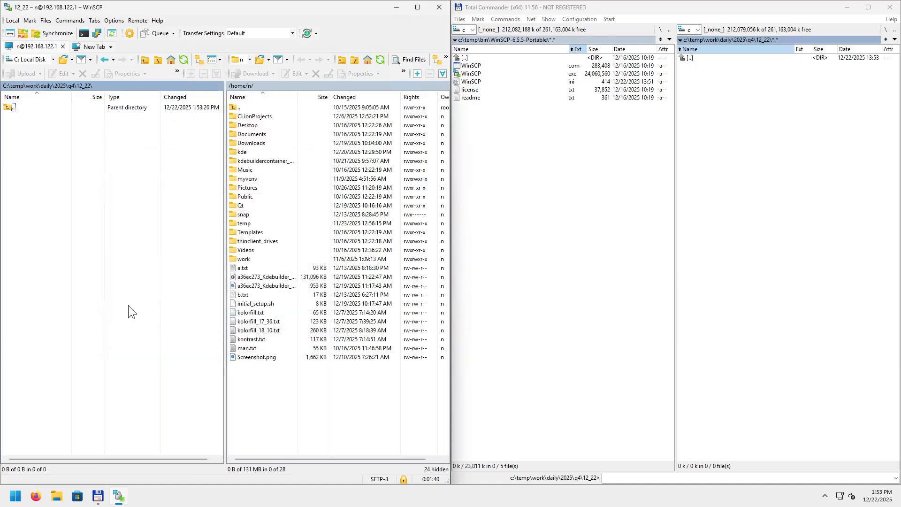
click(242, 269)
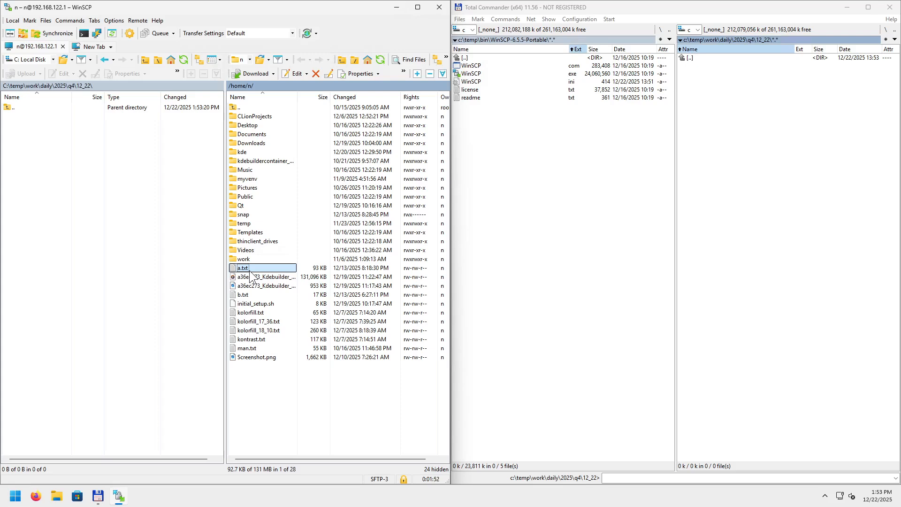
Select the remote a.txt and open its Download dialog with F5.
click(240, 261)
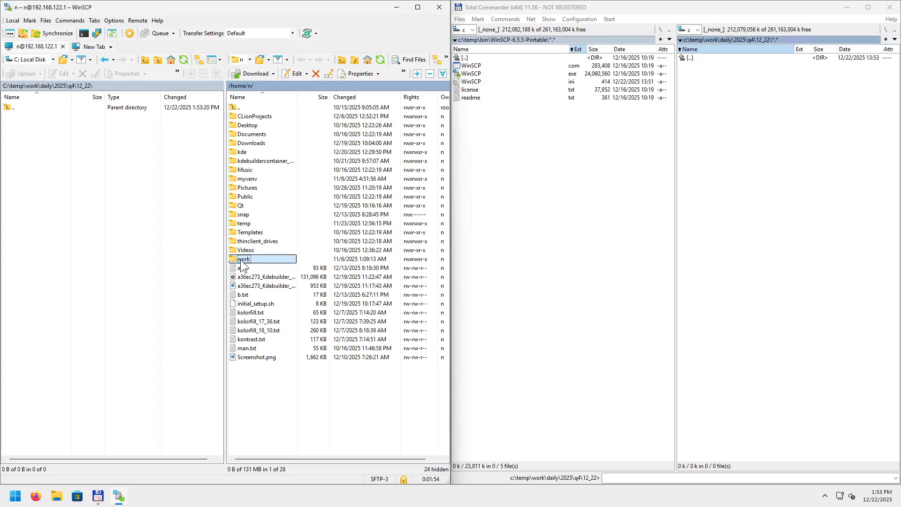
click(244, 267)
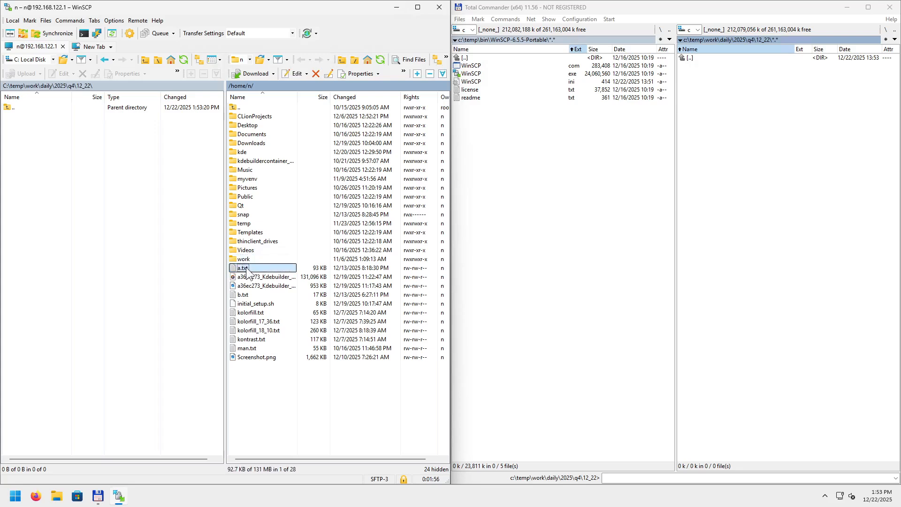
key(F5)
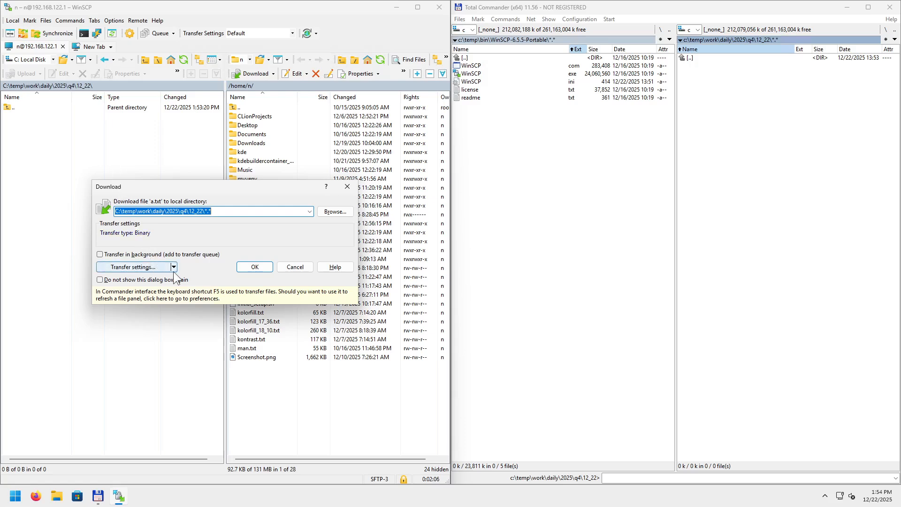
Move the Download dialog aside and view the transfer settings preset list.
drag(238, 190, 195, 133)
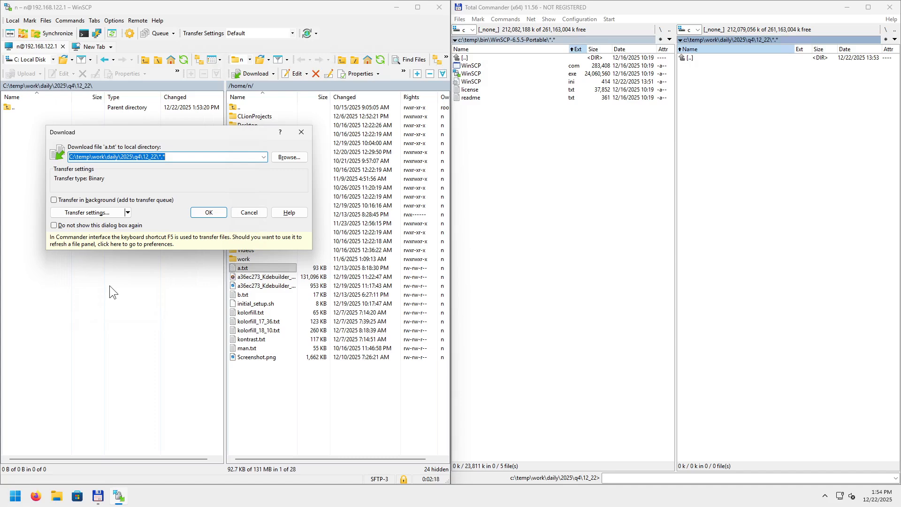
click(127, 212)
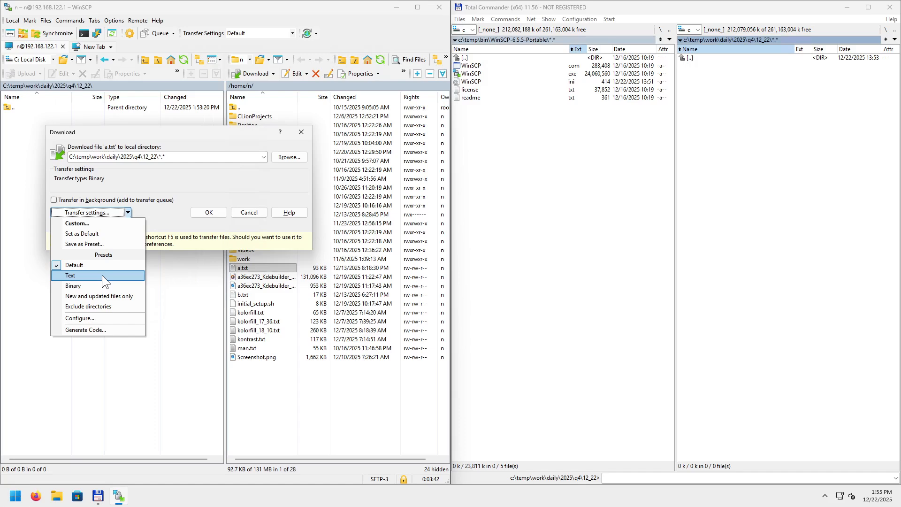
Open the full Transfer settings for the a.txt download and drag the window aside.
click(172, 193)
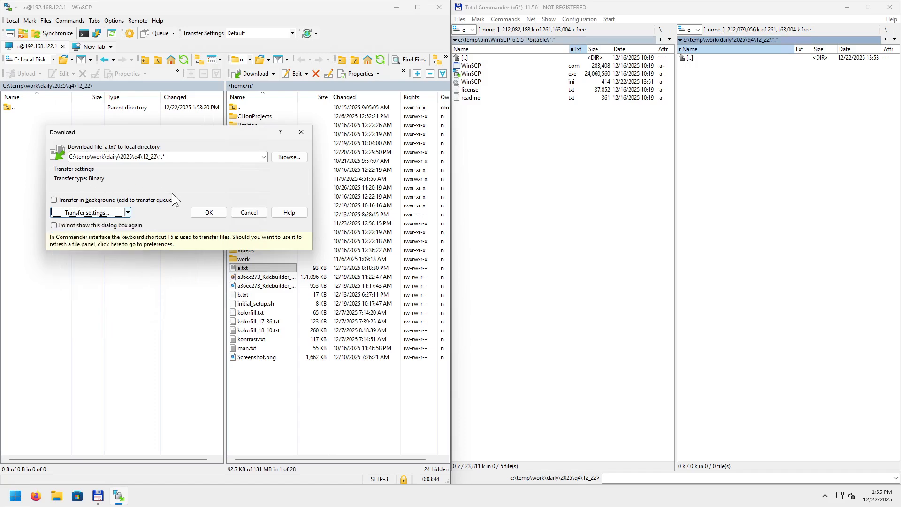
click(92, 213)
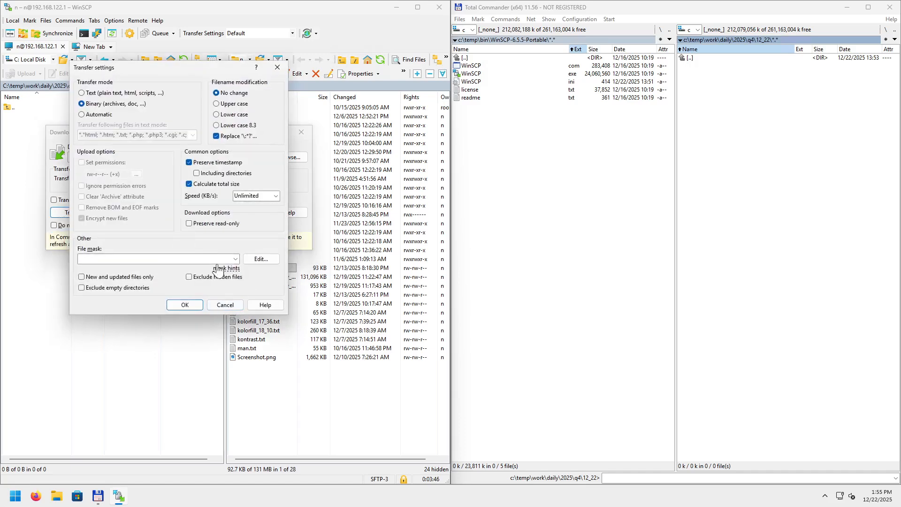
drag(175, 71, 285, 154)
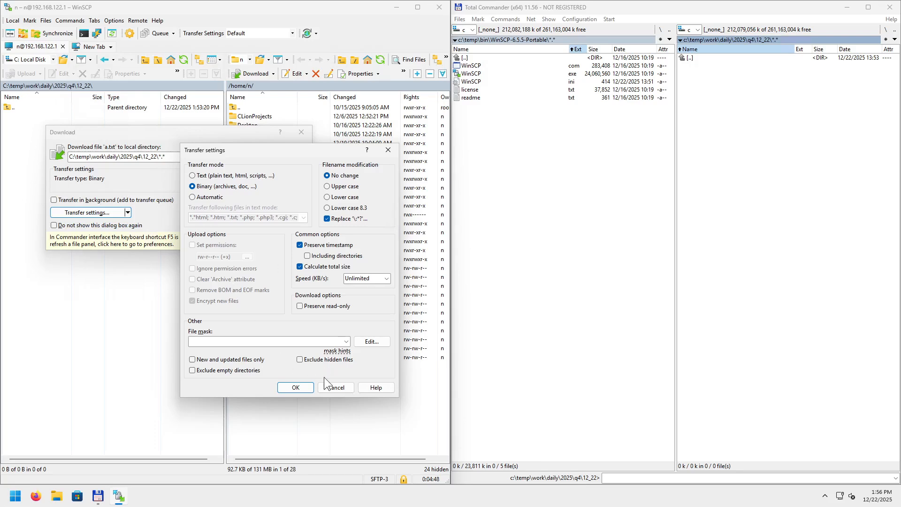
Return to the download and open the transfer preset configuration in Preferences.
click(289, 388)
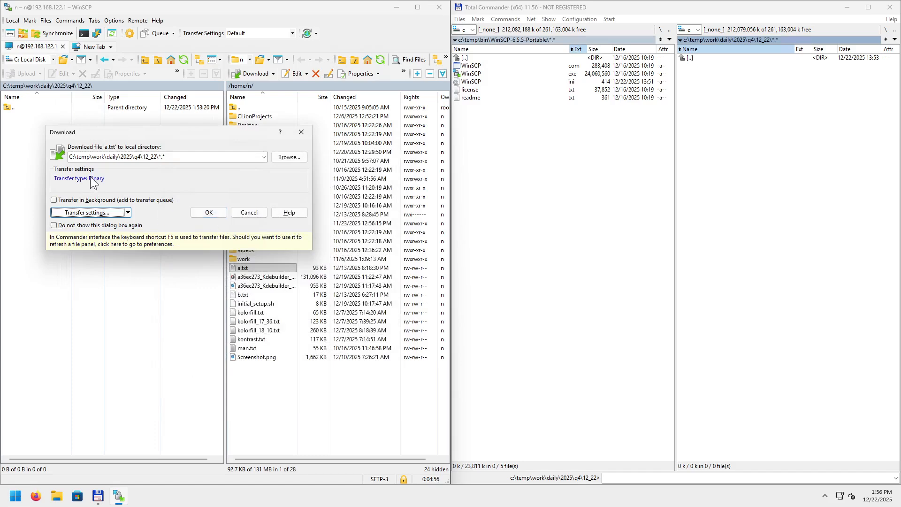
click(127, 214)
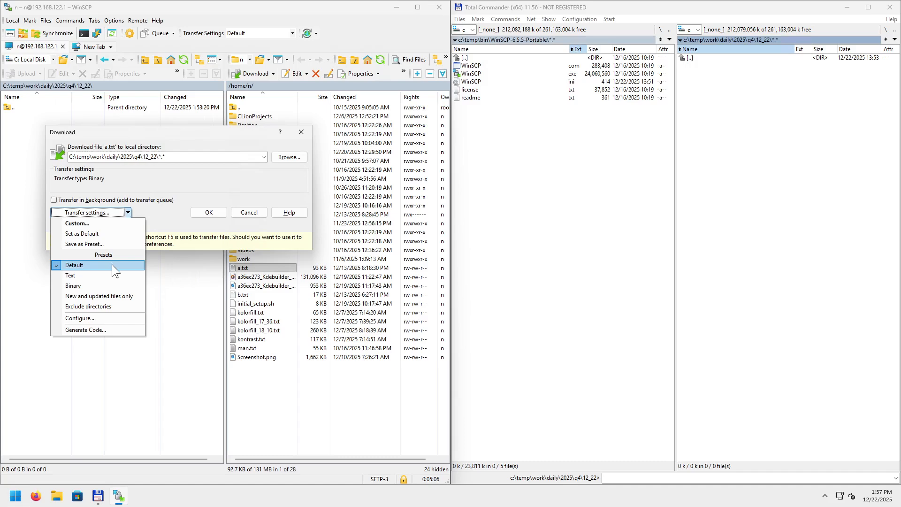
click(110, 320)
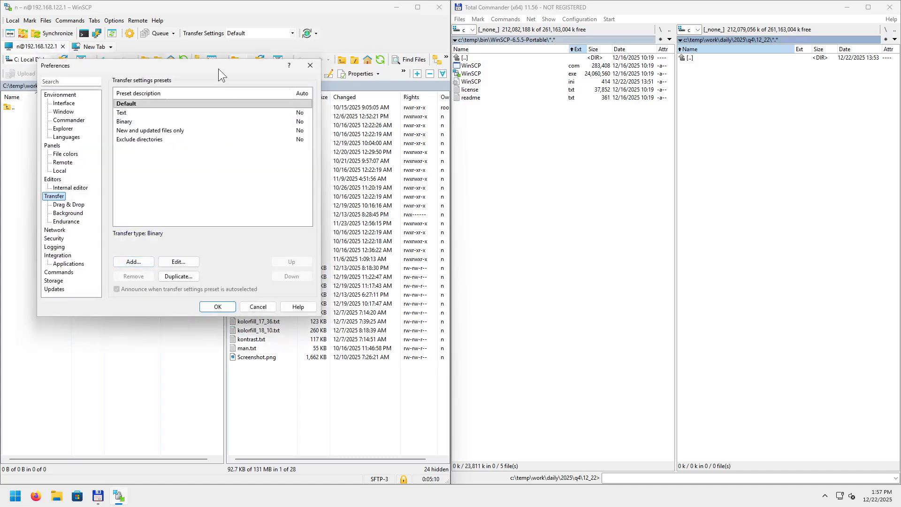
drag(212, 66, 527, 184)
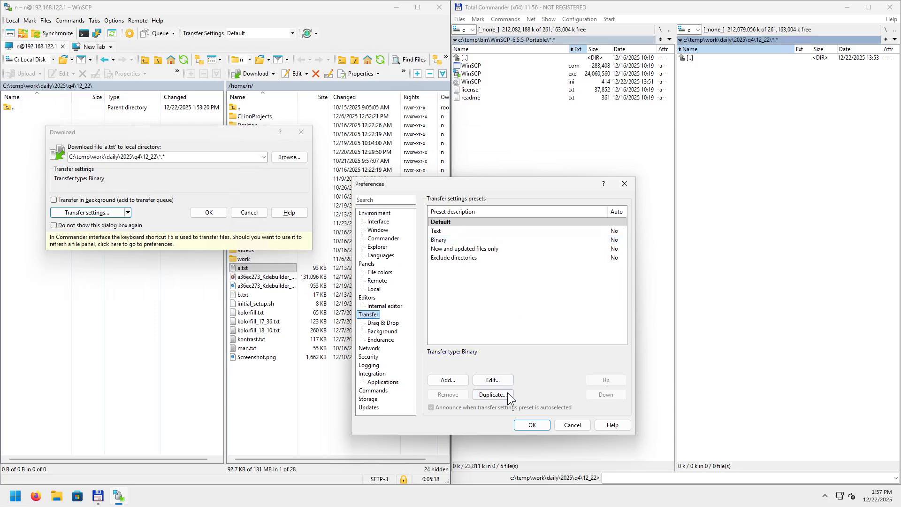
click(496, 383)
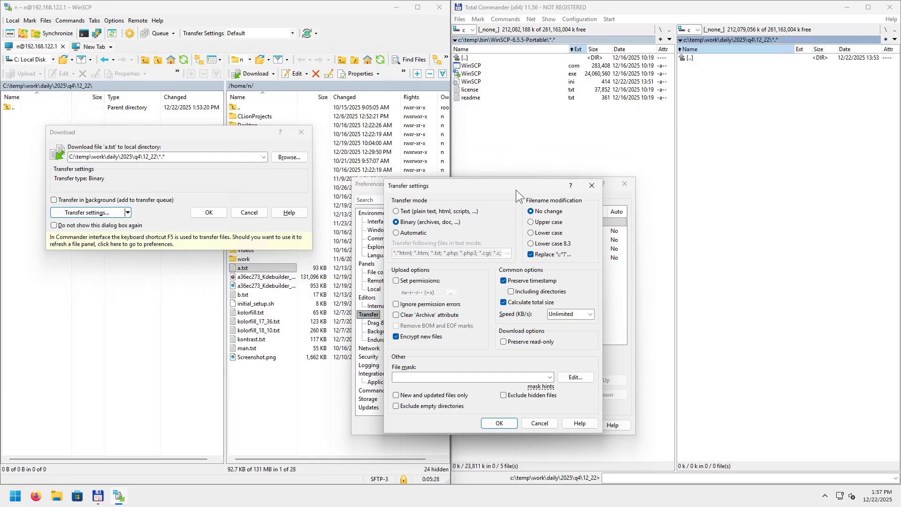
drag(516, 190, 291, 258)
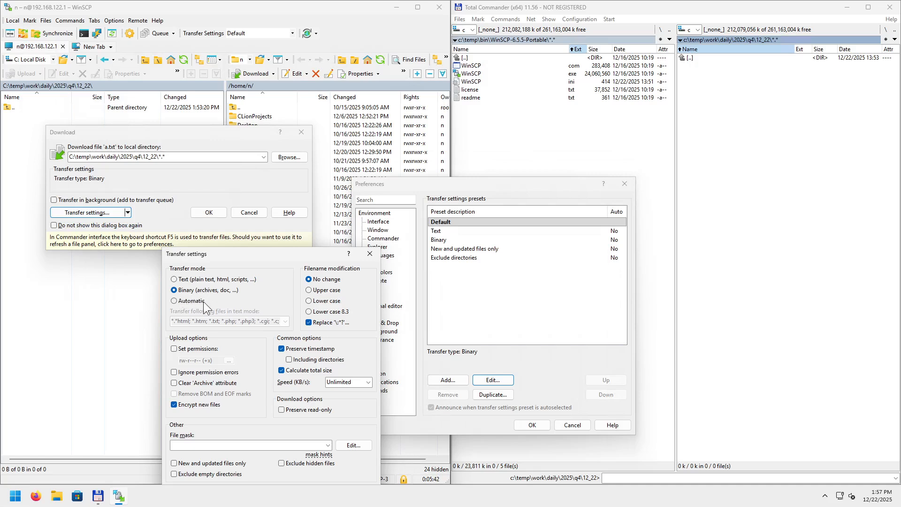
click(370, 253)
click(624, 183)
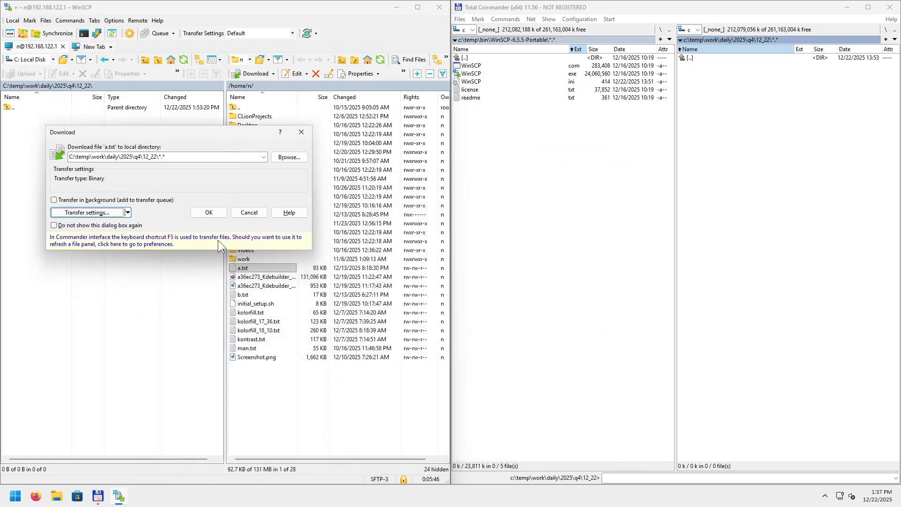
Download a.txt (93 KB) into the local 12_22 folder.
click(209, 212)
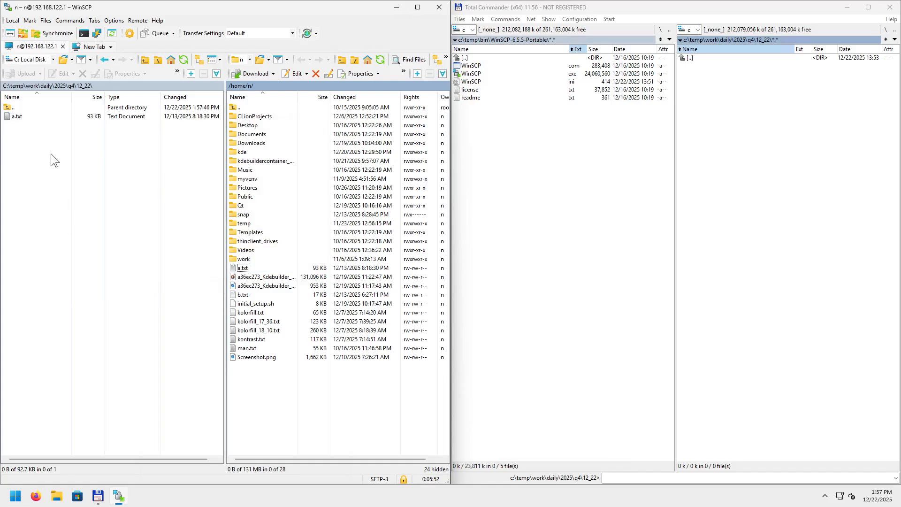
click(239, 270)
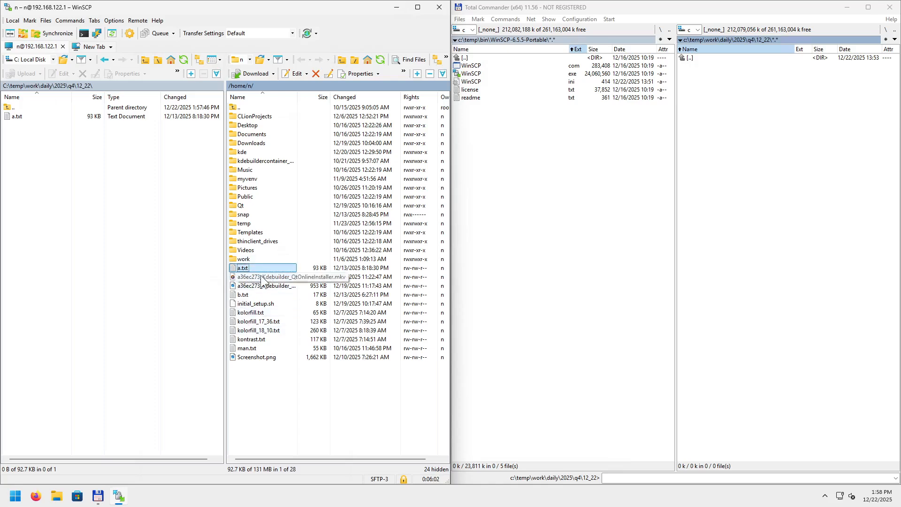
Open remote a.txt in the editor on the right half and delete the asterisk after 'kconfig:' on line 108.
double_click(246, 268)
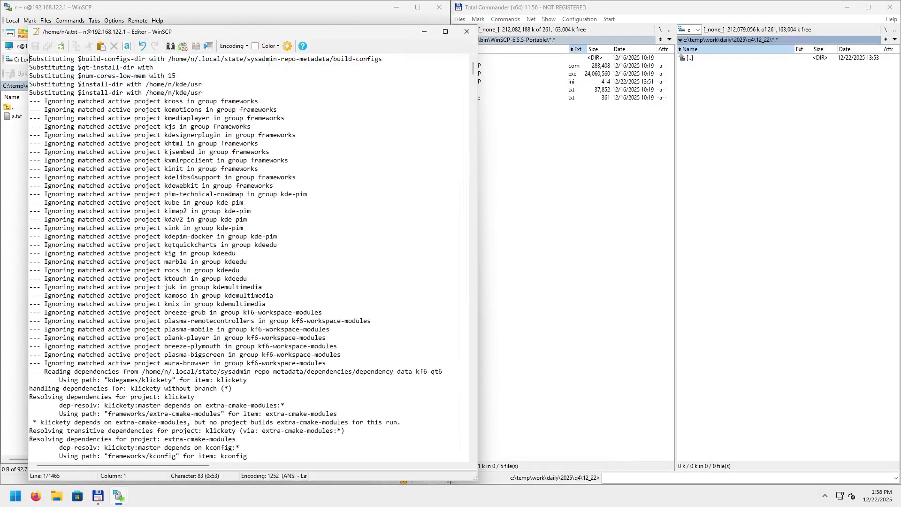
drag(305, 34, 900, 51)
click(709, 129)
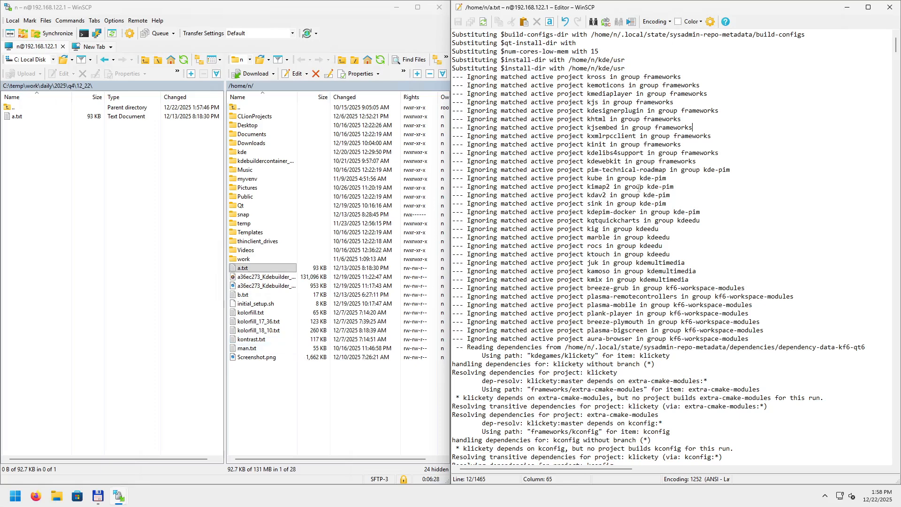
scroll(617, 160, down, 20)
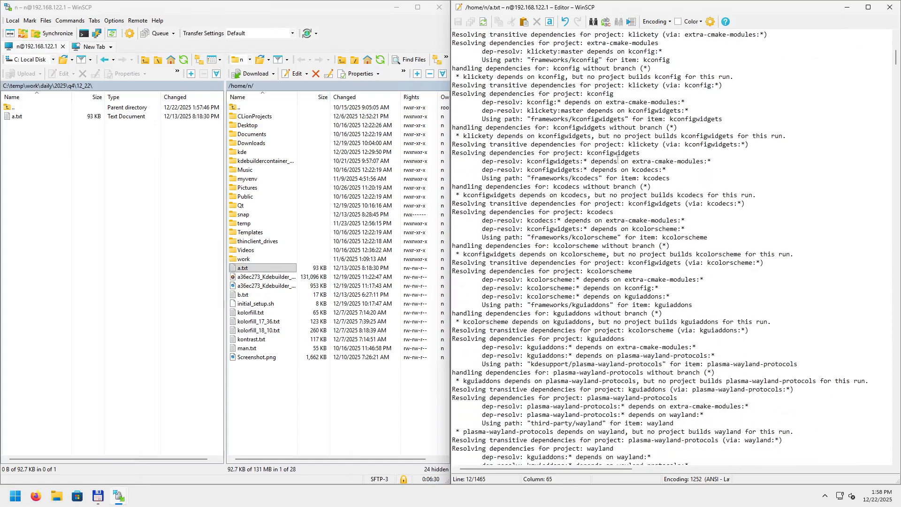
scroll(619, 159, down, 5)
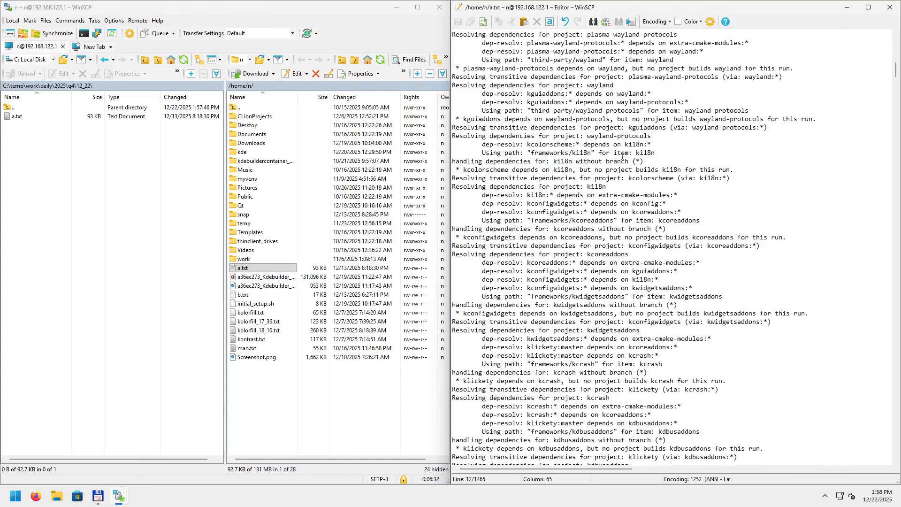
click(667, 136)
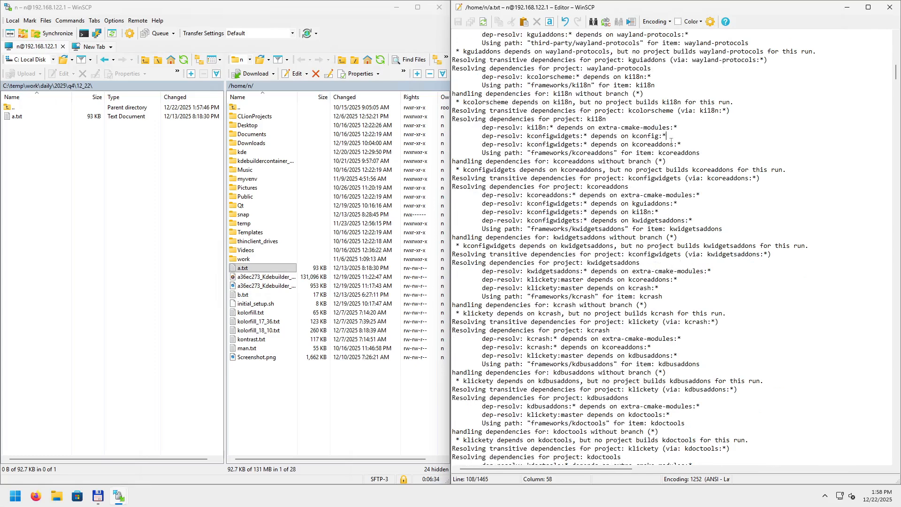
key(BackSpace)
Save a.txt back to /home/n/, enlarge the transfer queue area, and close the editor.
click(458, 23)
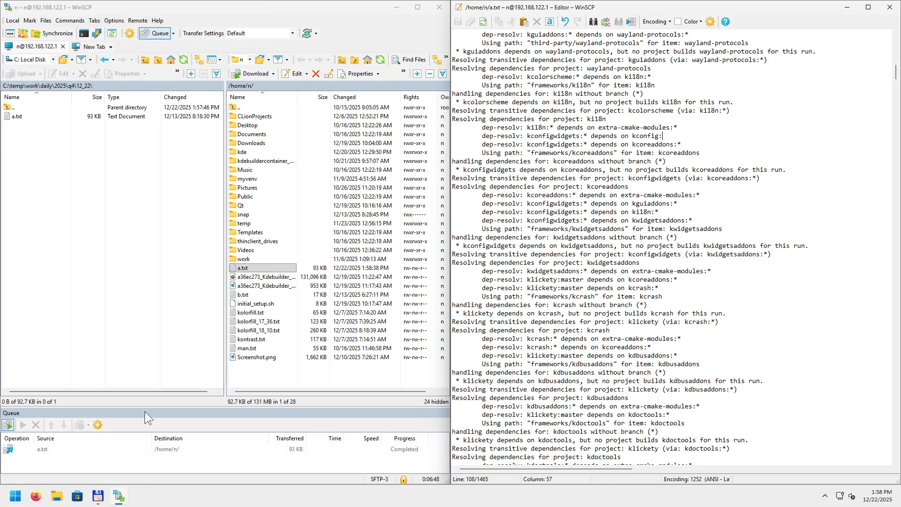
click(217, 408)
drag(219, 407, 219, 357)
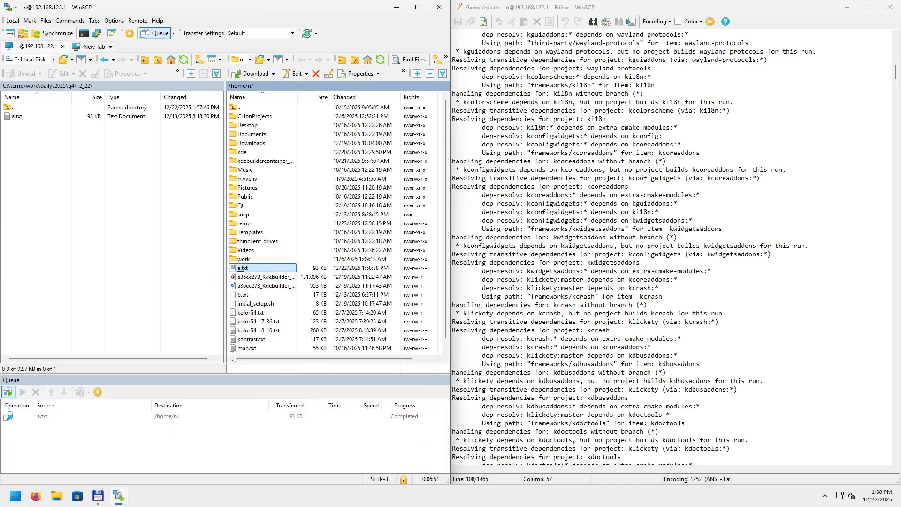
click(890, 7)
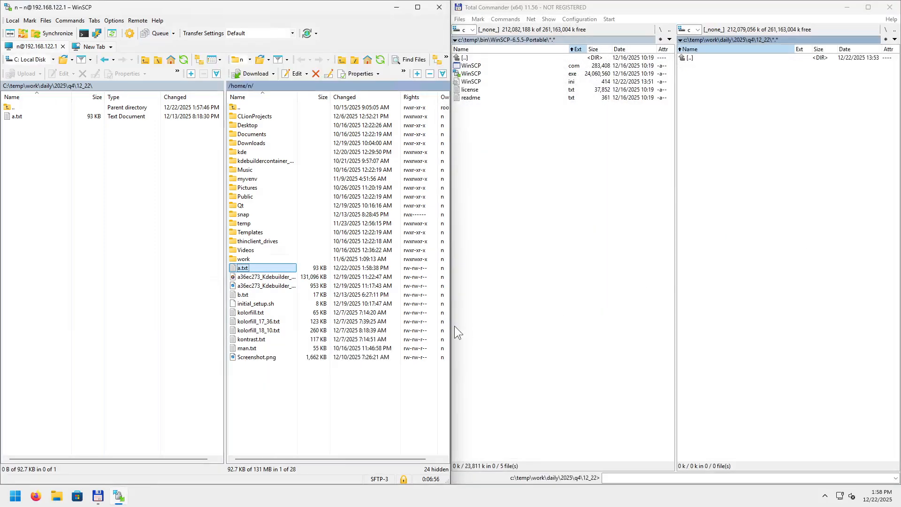
click(837, 123)
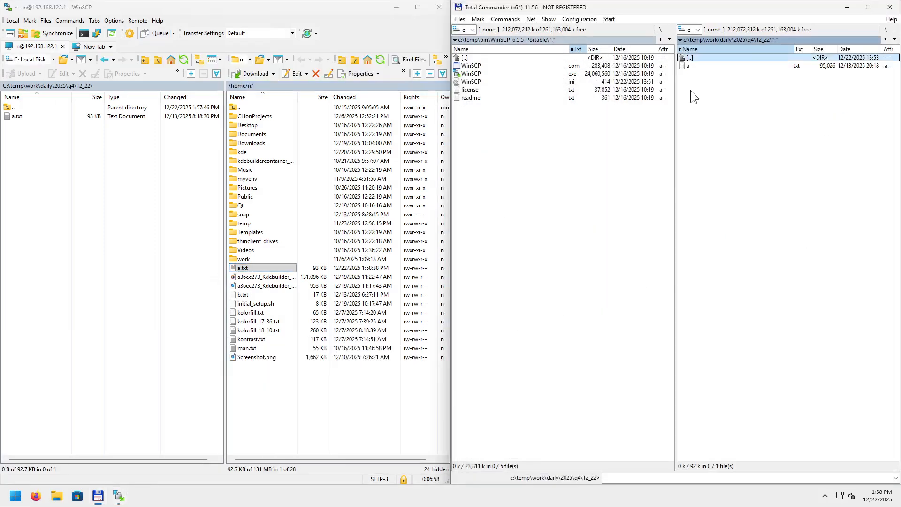
click(693, 66)
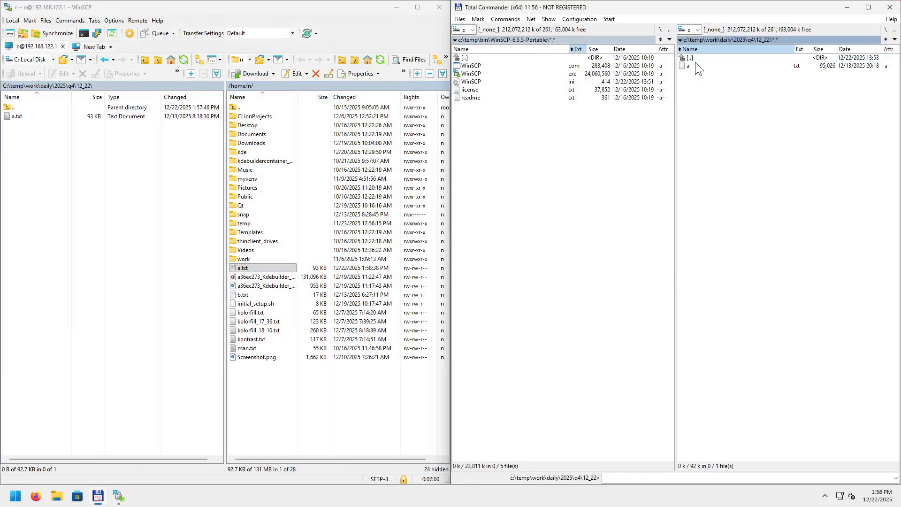
key(F3)
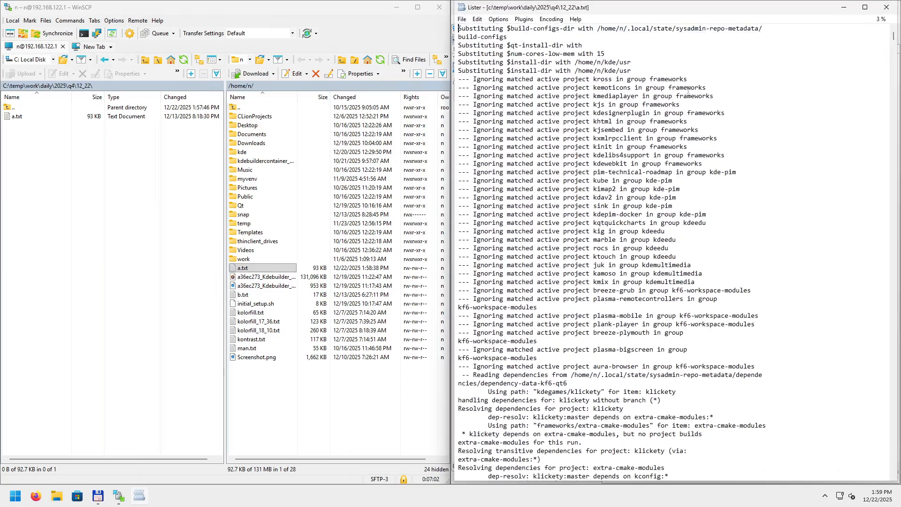
key(2)
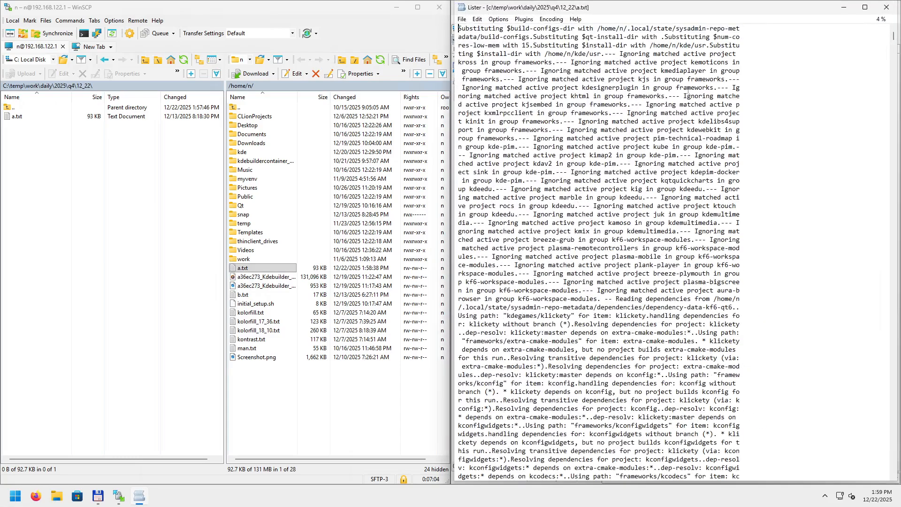
key(3)
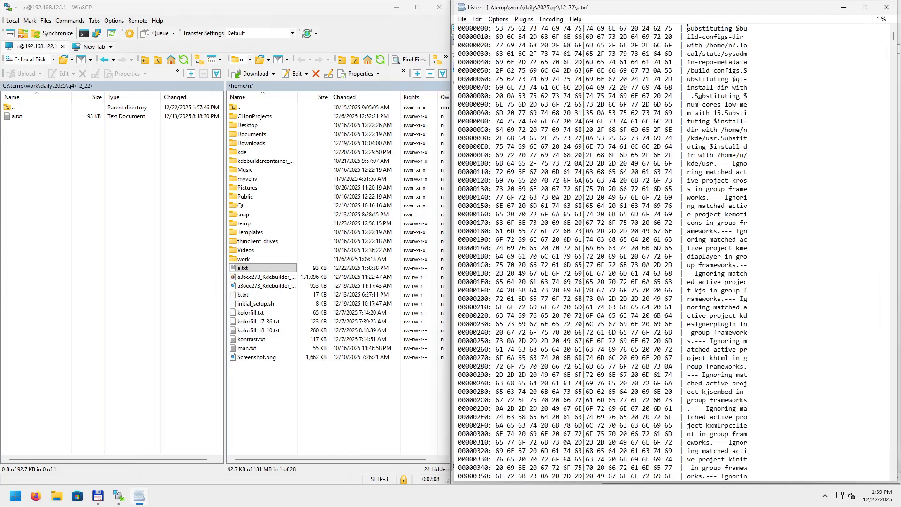
key(1)
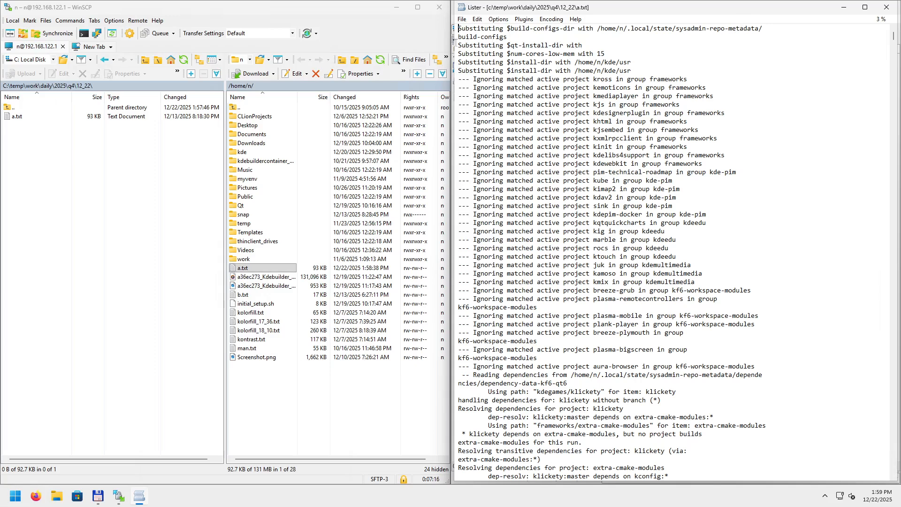
key(3)
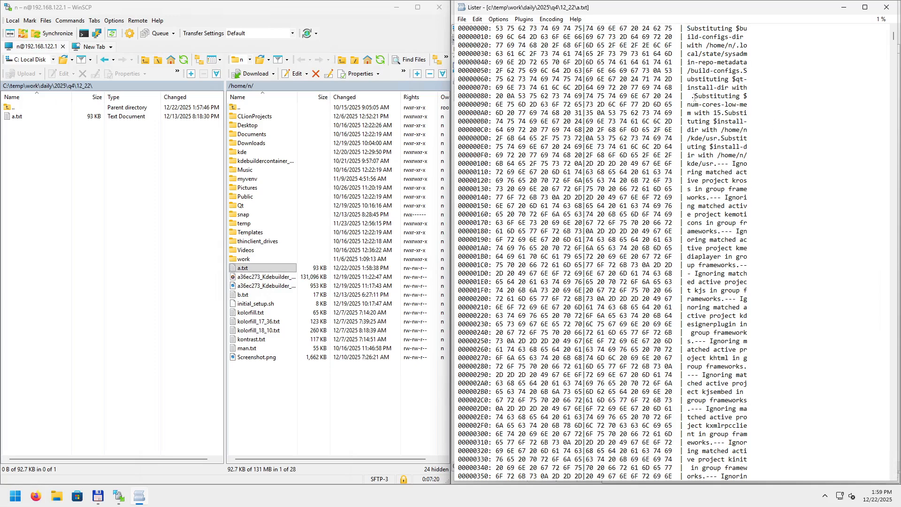
click(694, 96)
click(500, 96)
click(511, 96)
click(886, 7)
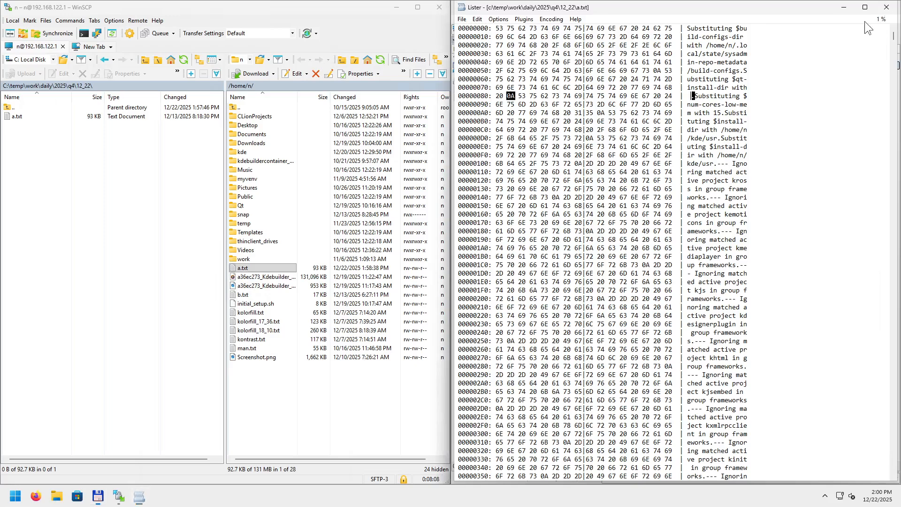
click(312, 389)
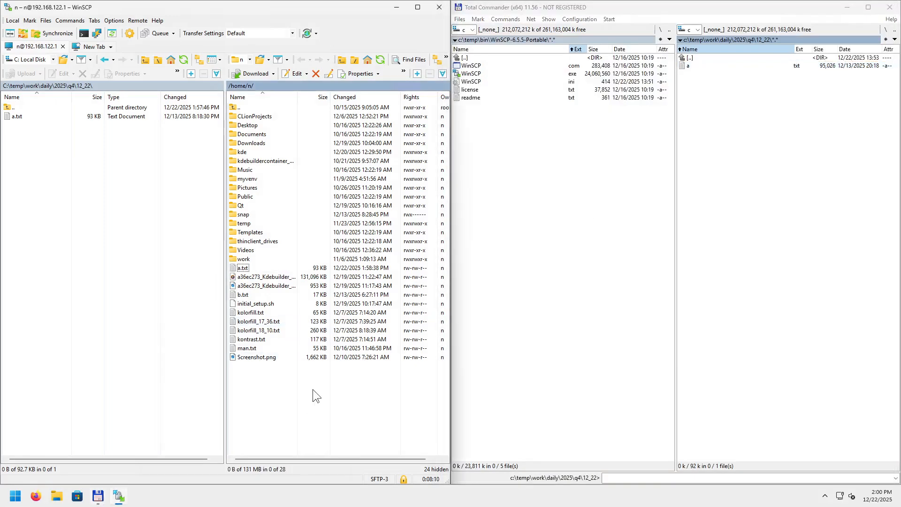
Download a36ec273_Kdebuilder_QtOnlineInstaller.mkv into 12_22 with F5, turning off future download confirmations.
click(281, 276)
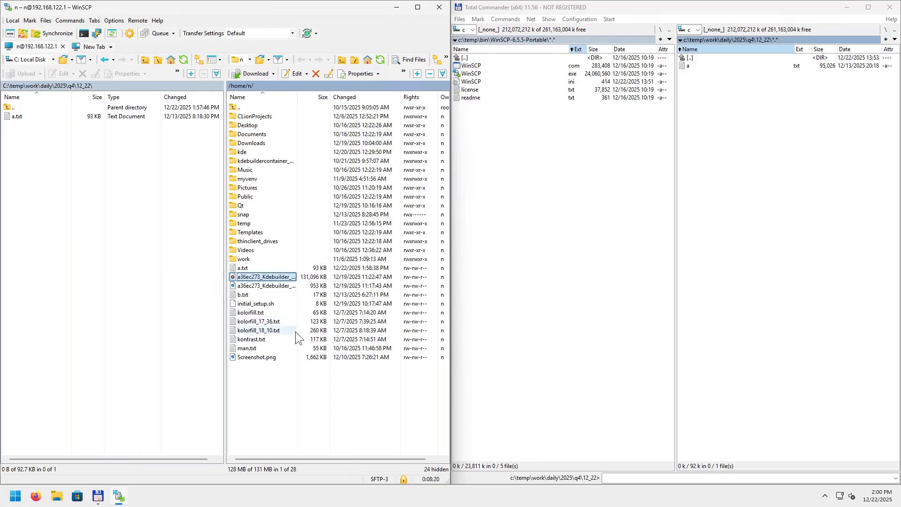
key(F5)
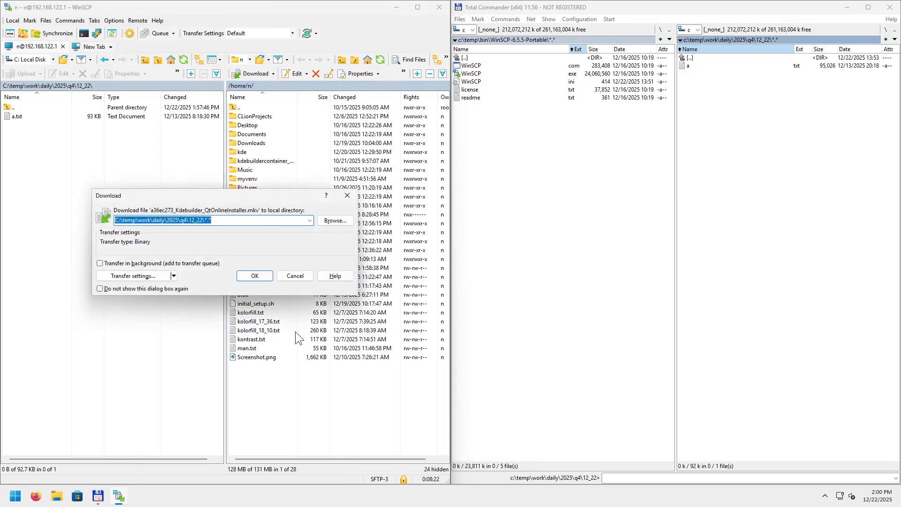
key(Return)
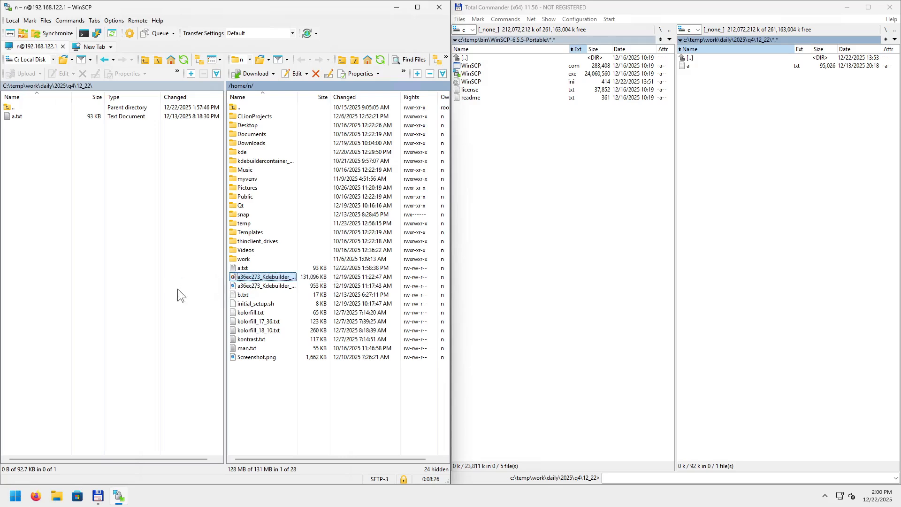
key(F5)
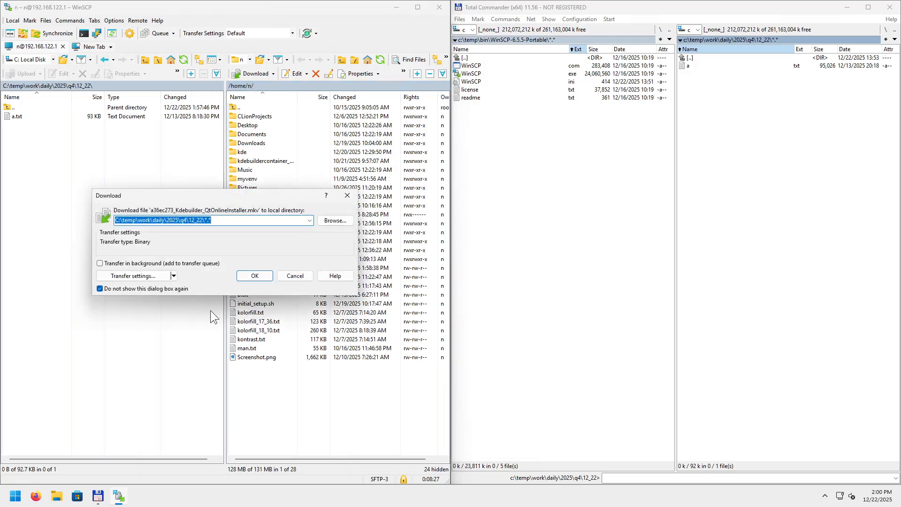
click(257, 276)
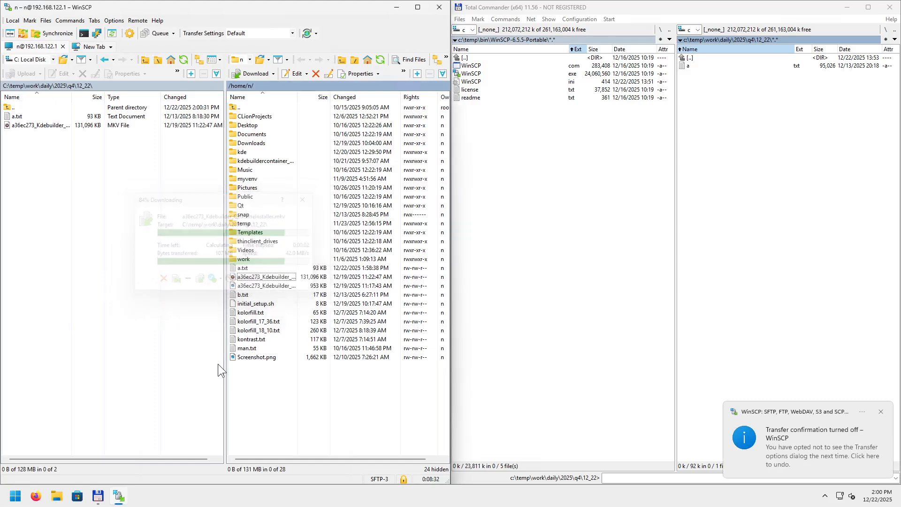
Copy the 953 KB Kdebuilder png to the clipboard and paste it into local 12_22.
click(259, 286)
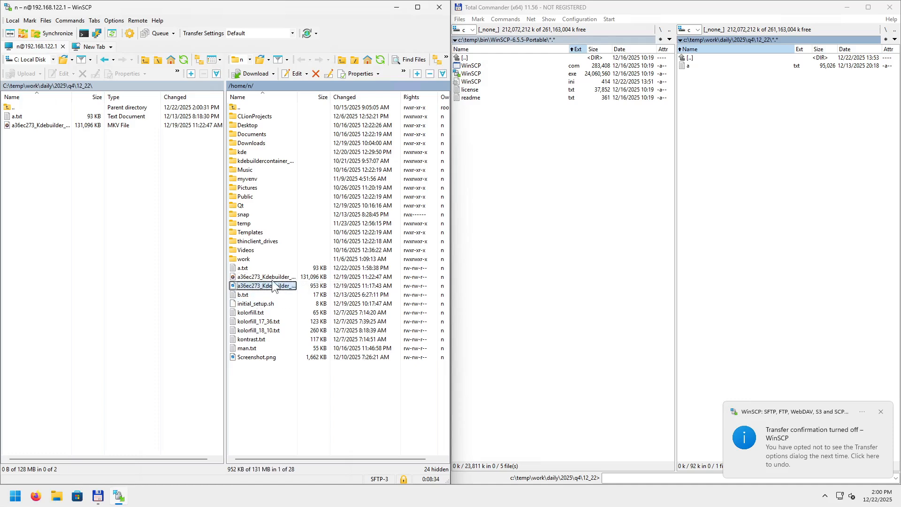
right_click(251, 292)
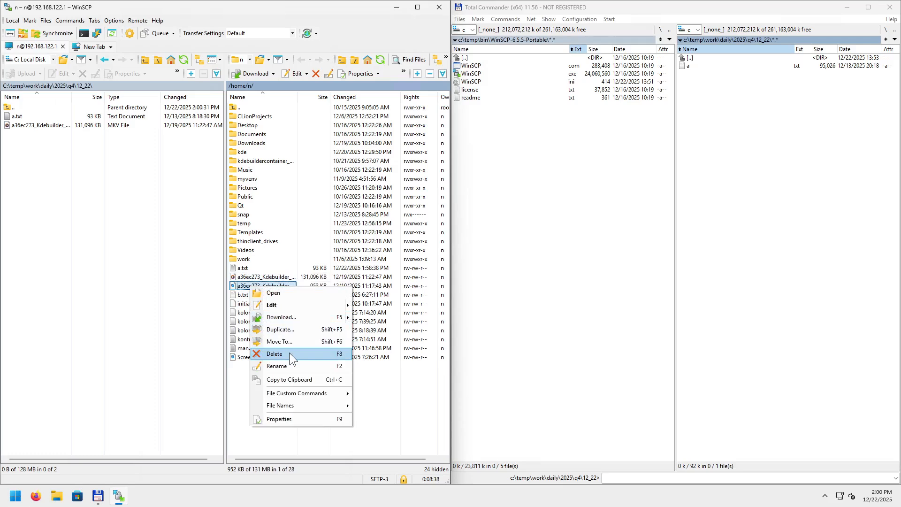
click(291, 380)
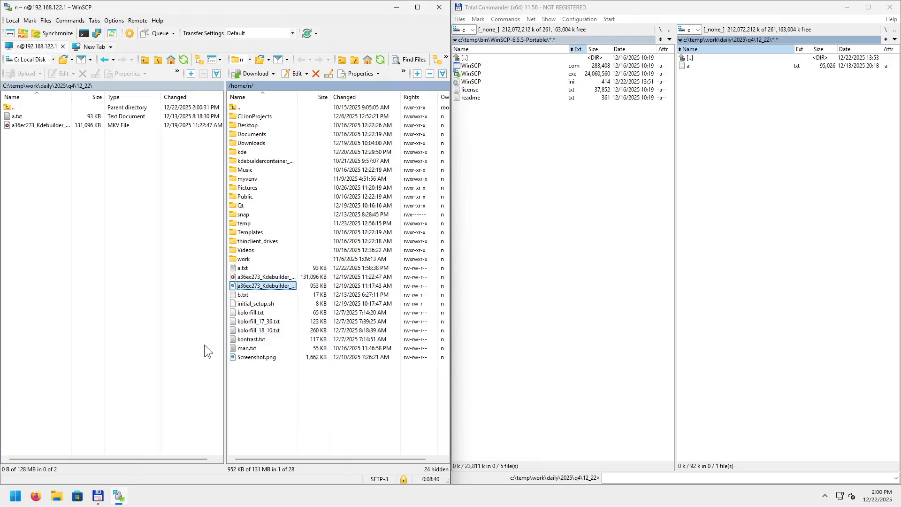
right_click(30, 172)
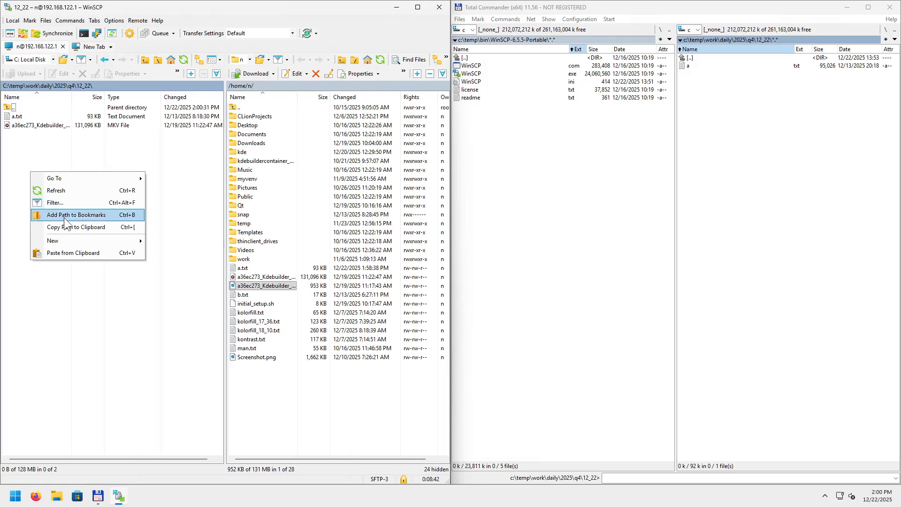
click(69, 252)
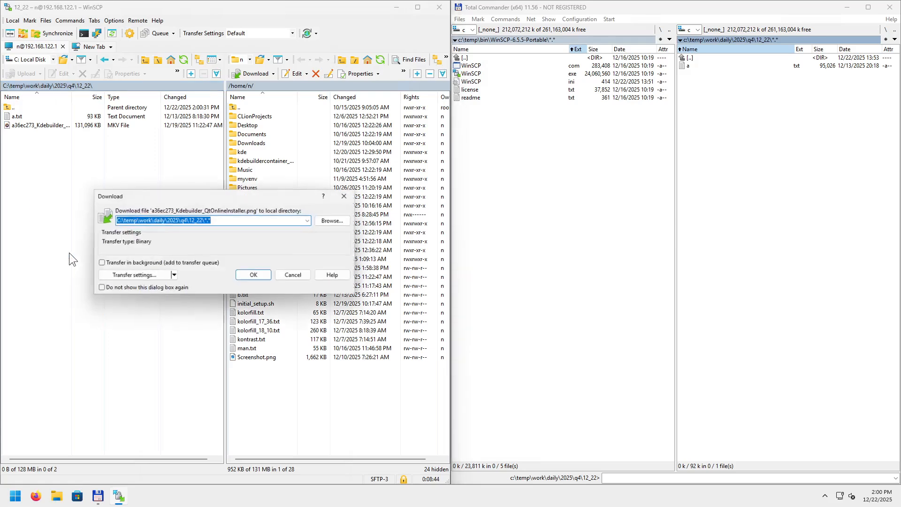
click(255, 278)
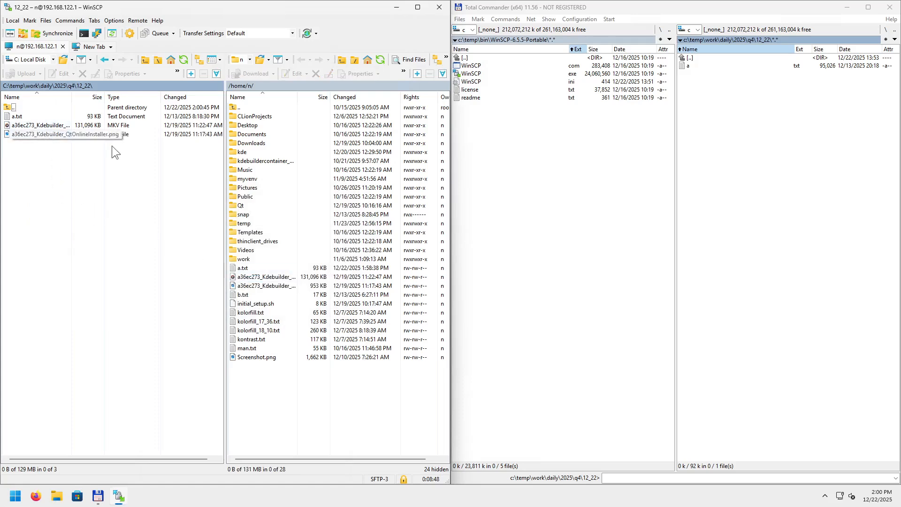
click(761, 214)
key(Down)
key(Down)
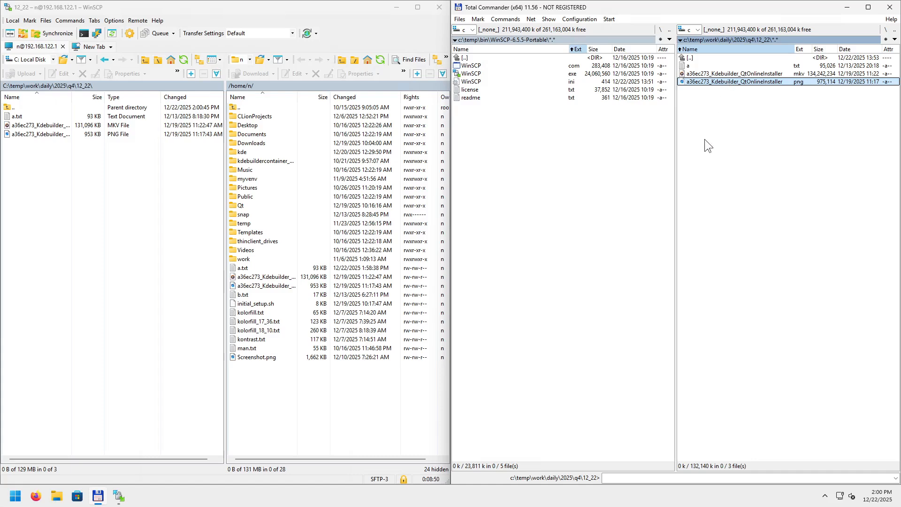
double_click(716, 82)
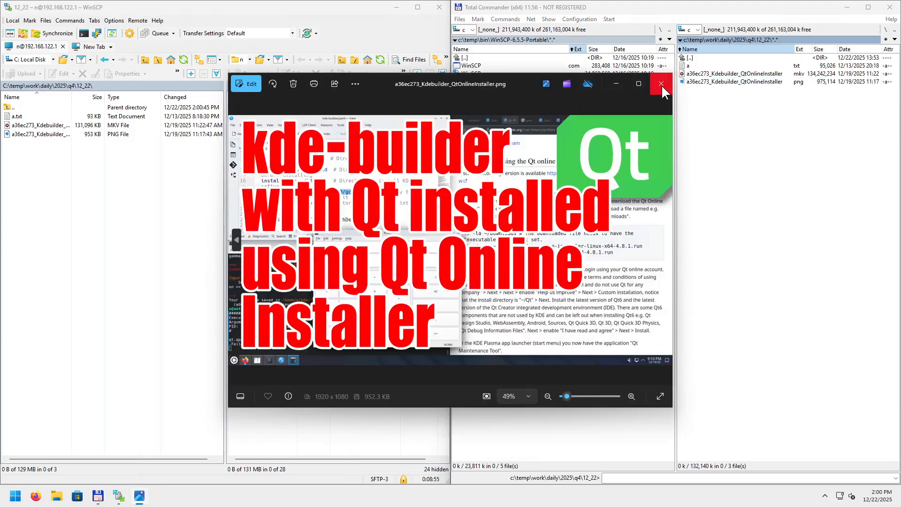
click(661, 83)
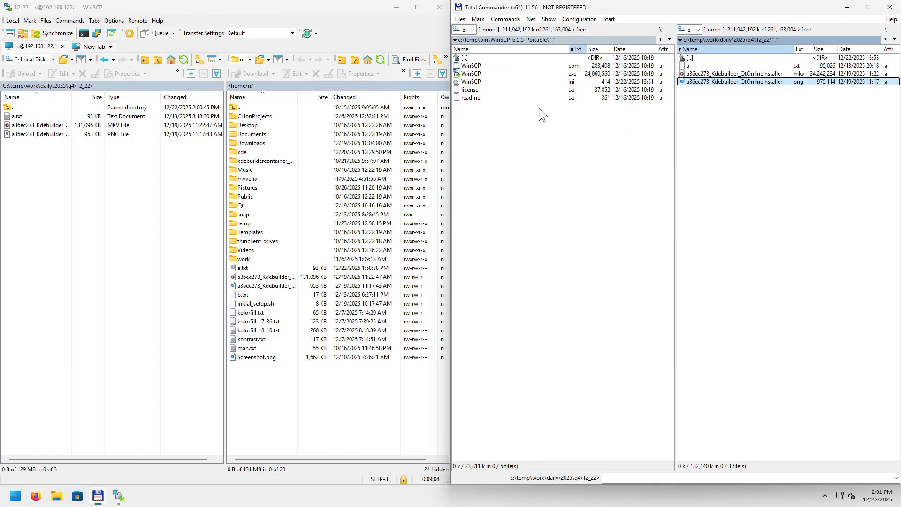
click(50, 134)
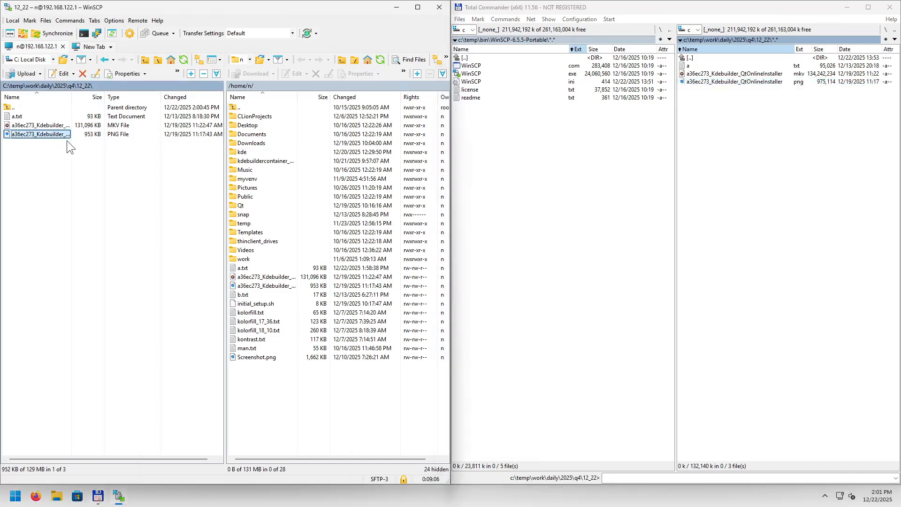
Delete the png from 12_22 in Total Commander's right panel and confirm.
click(688, 99)
key(Delete)
key(Return)
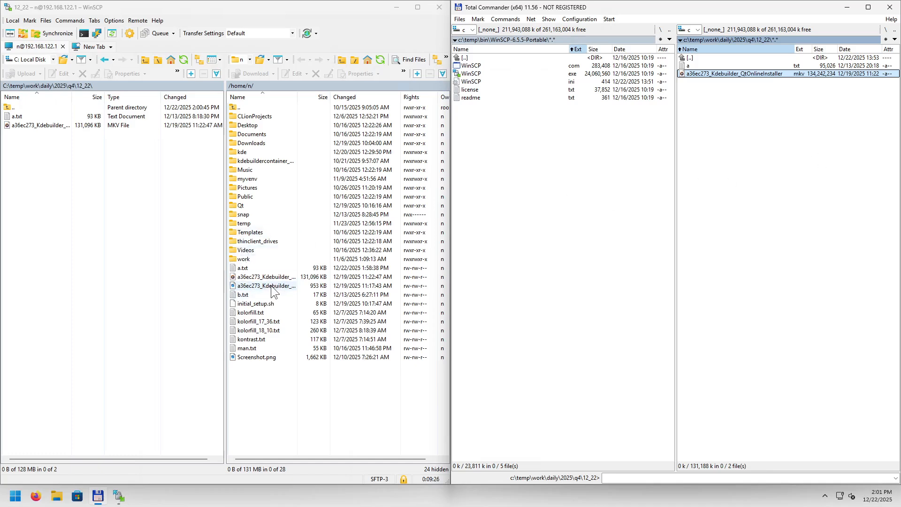
click(272, 286)
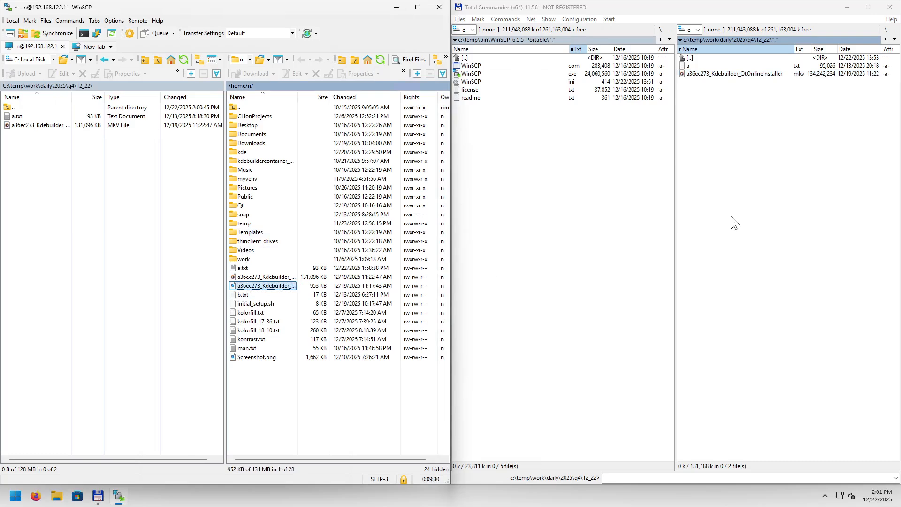
right_click(263, 286)
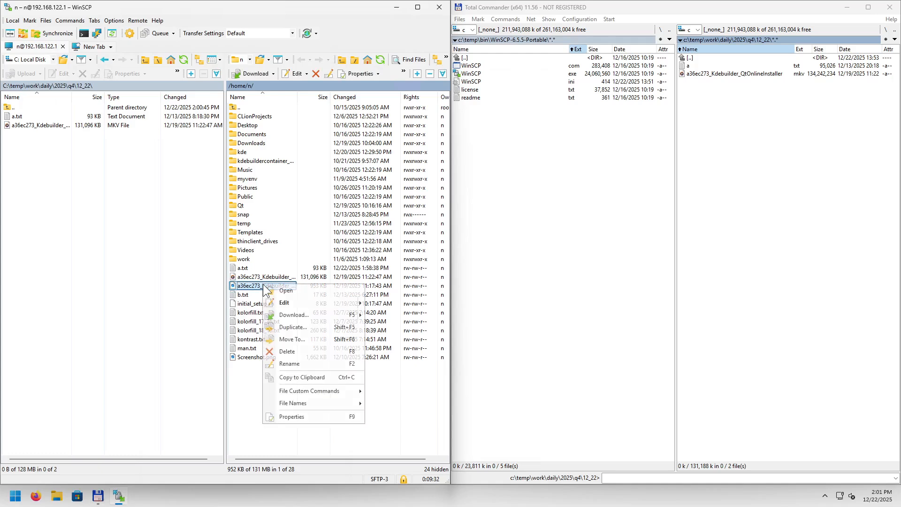
click(293, 376)
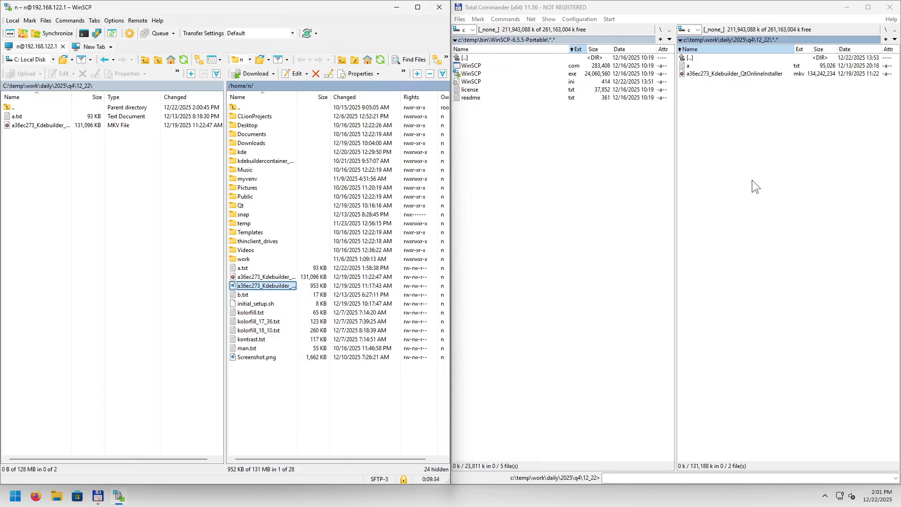
right_click(733, 133)
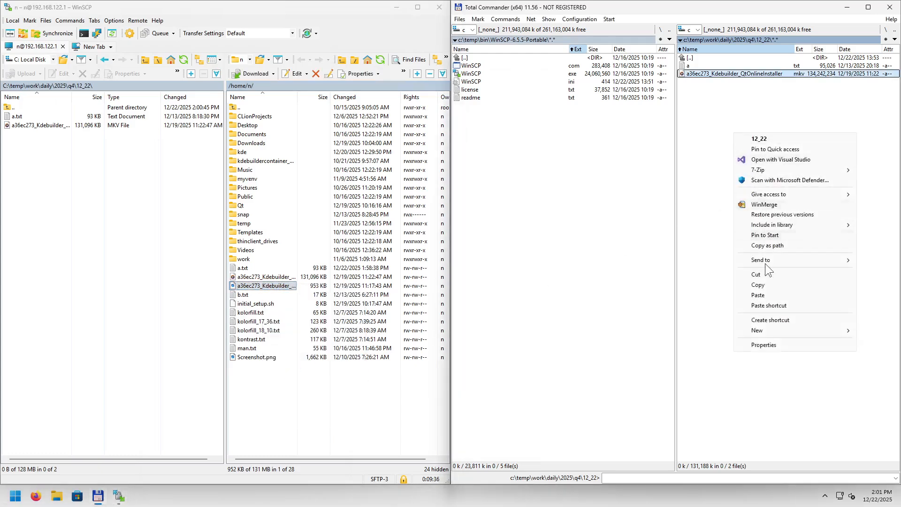
click(759, 296)
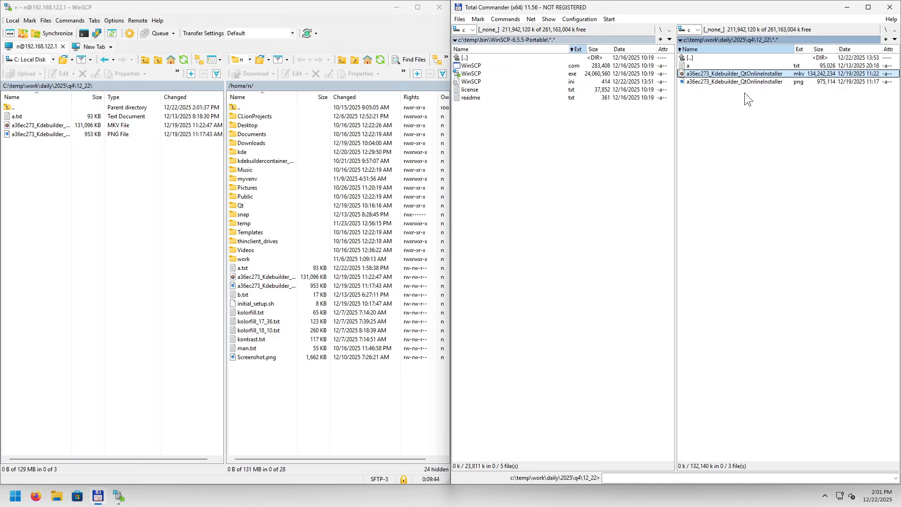
key(Down)
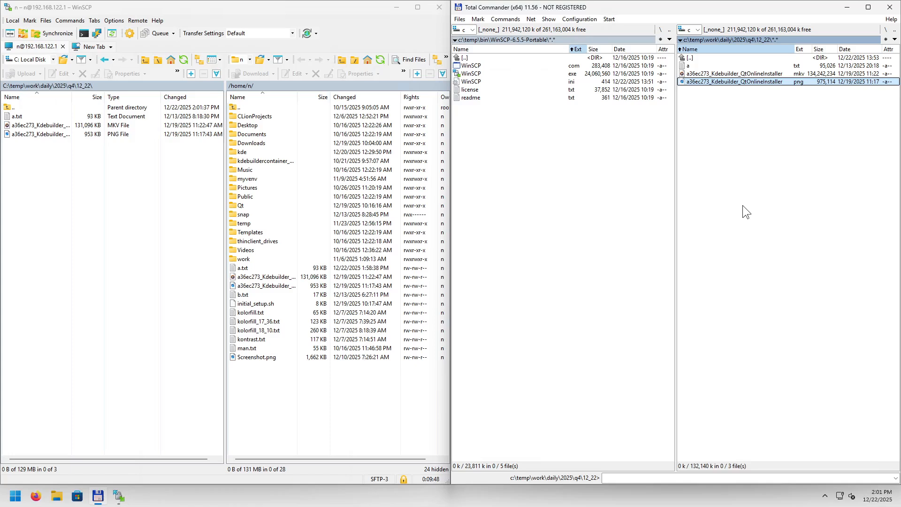
key(Delete)
key(Return)
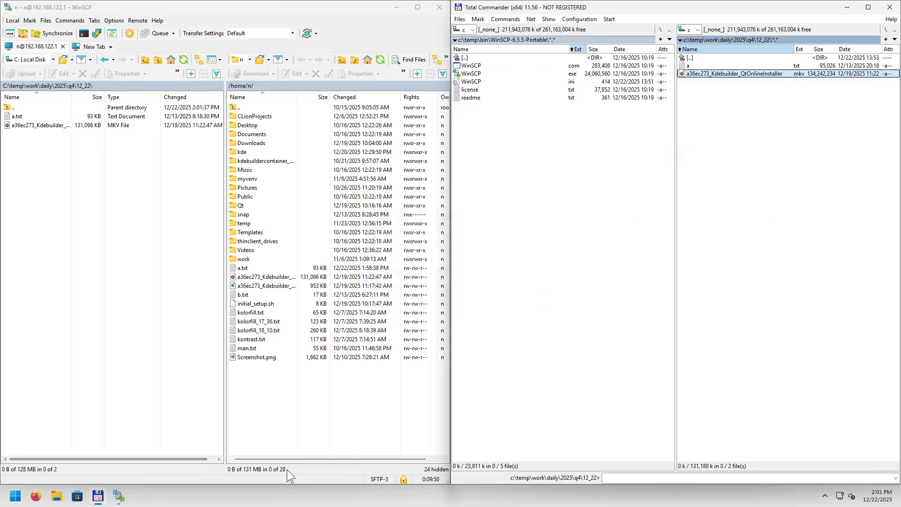
Drag the remote png into local 12_22 again, approving the overwrite of the existing copy.
drag(265, 286, 136, 281)
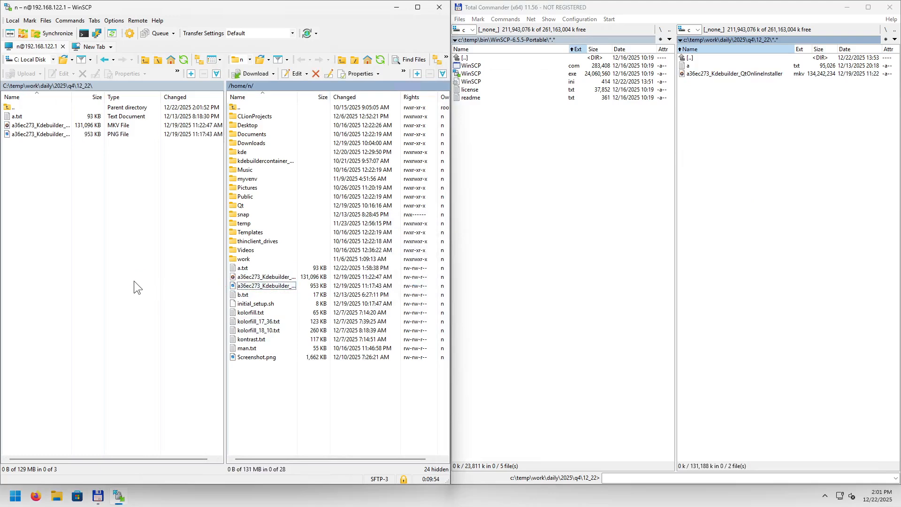
click(257, 286)
drag(257, 287, 156, 287)
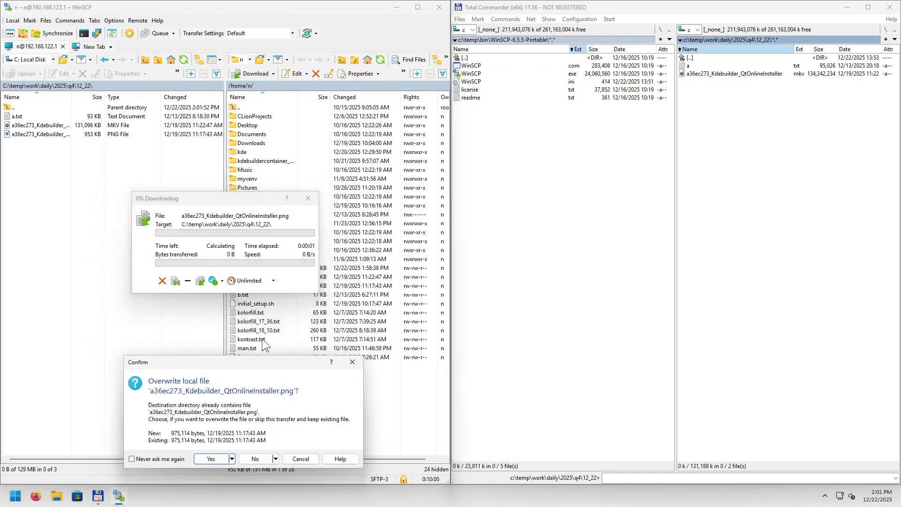
click(213, 403)
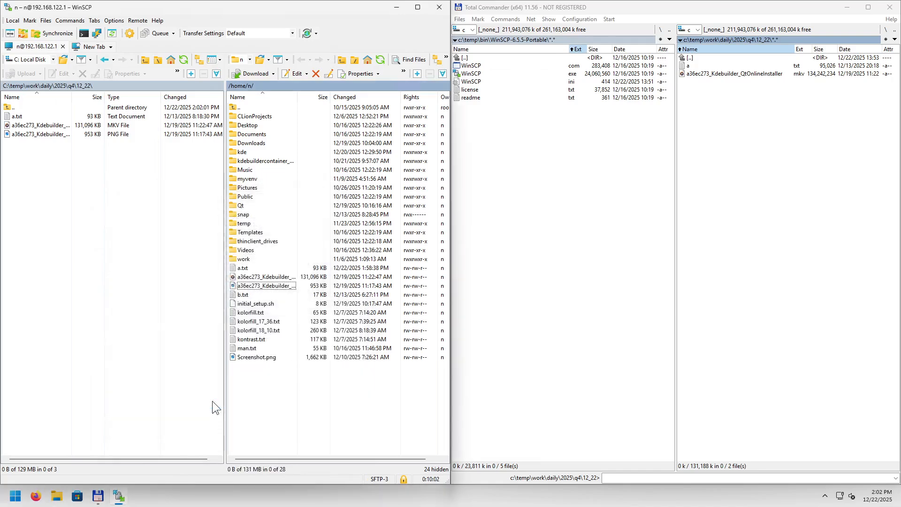
click(30, 135)
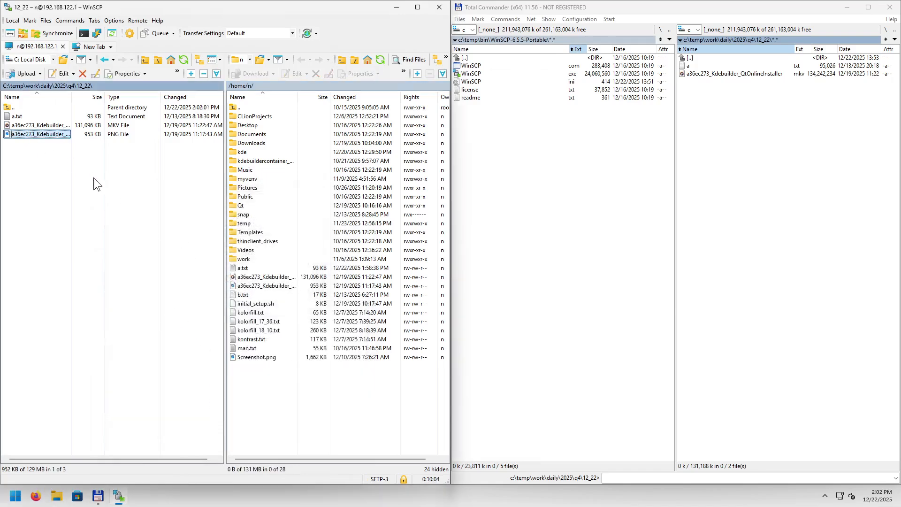
Delete the local png, then drag b.txt and Screenshot.png from the server into 12_22.
key(Delete)
key(Return)
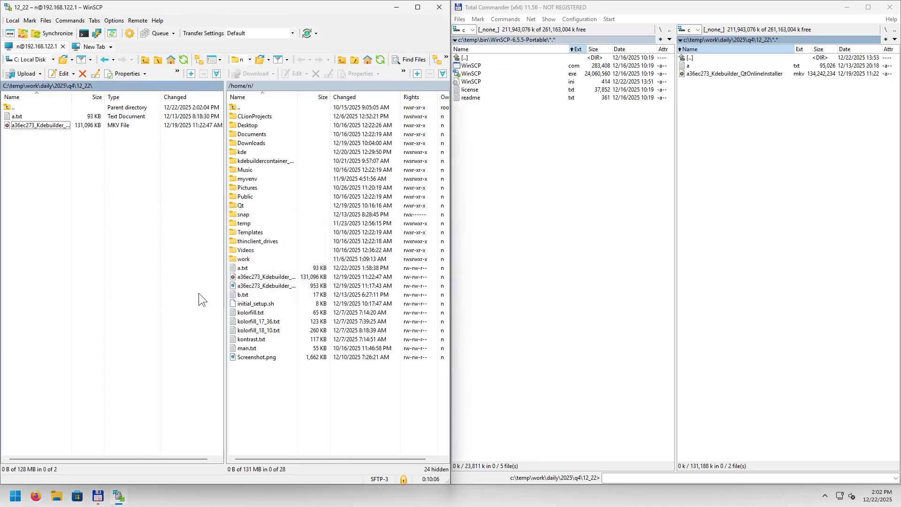
click(240, 296)
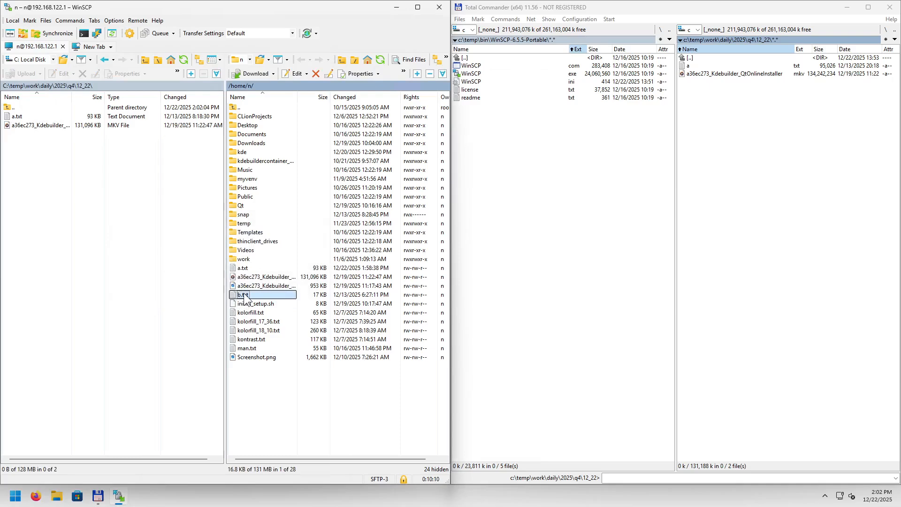
drag(244, 295, 139, 278)
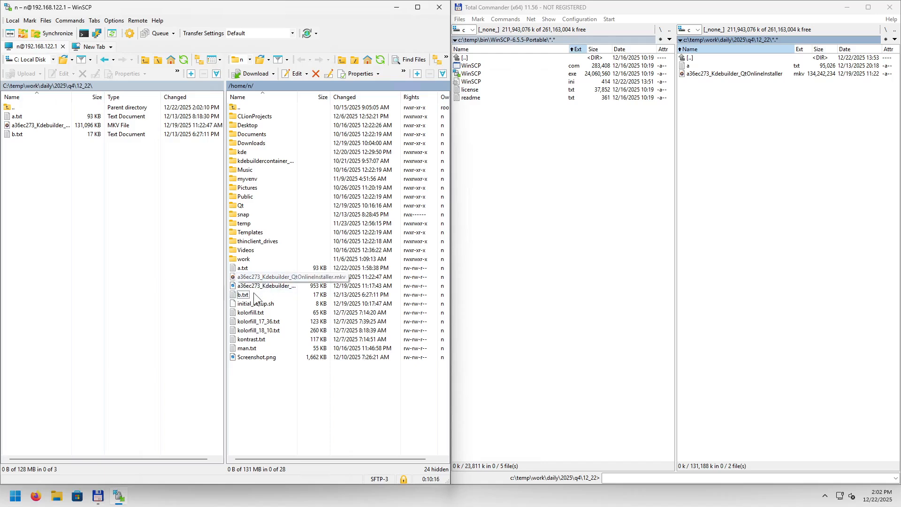
drag(258, 359, 151, 337)
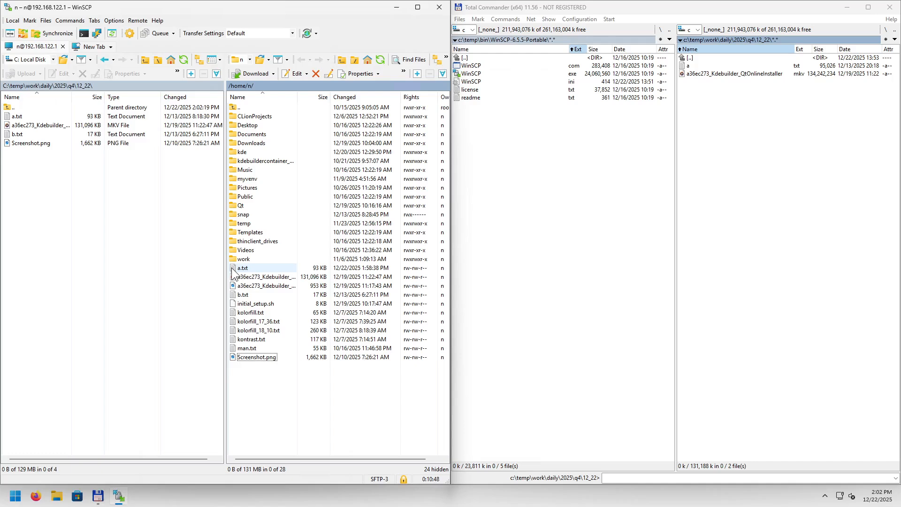
Drag the five remote files kolorfill.txt through man.txt into local 12_22.
click(257, 312)
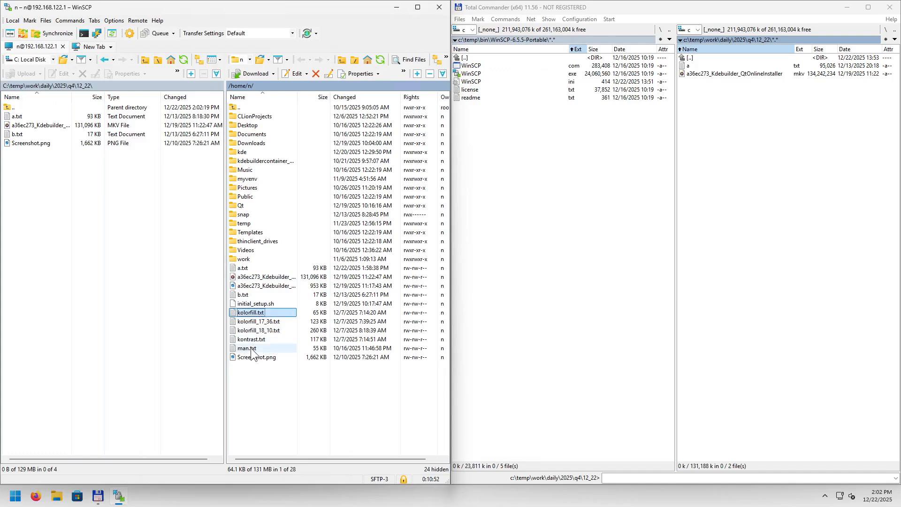
shift+click(251, 348)
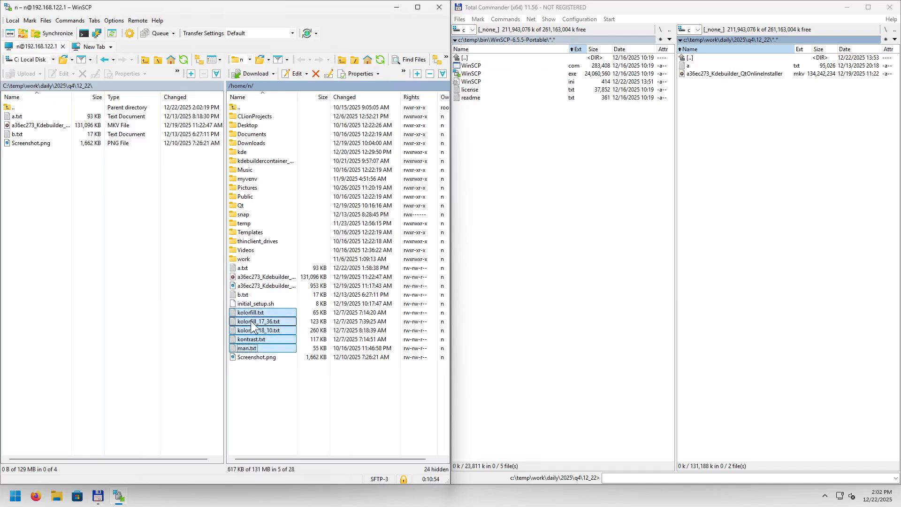
drag(251, 320, 181, 332)
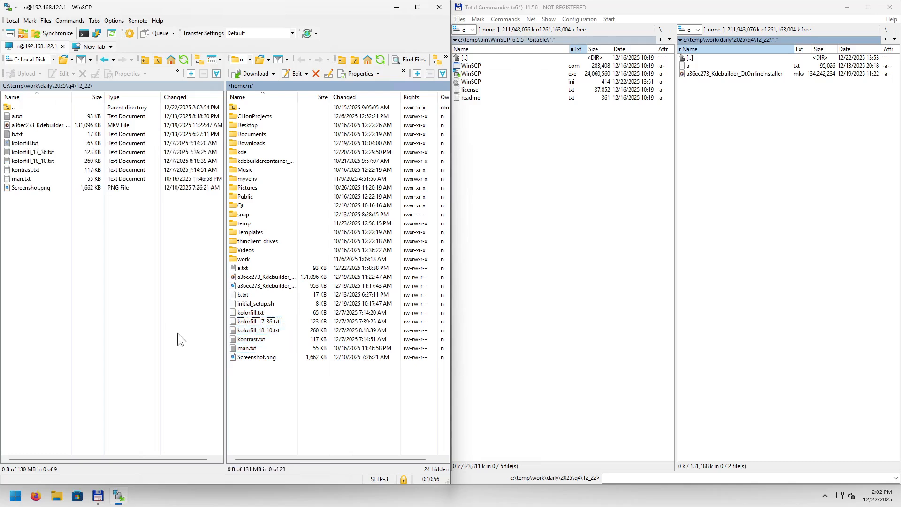
Move the six local files b.txt through man.txt to the recycle bin.
click(26, 134)
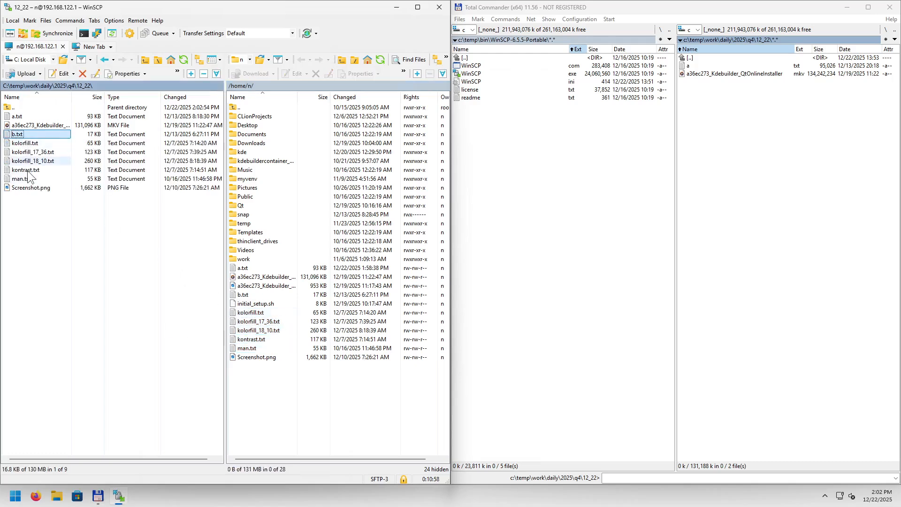
shift+click(32, 179)
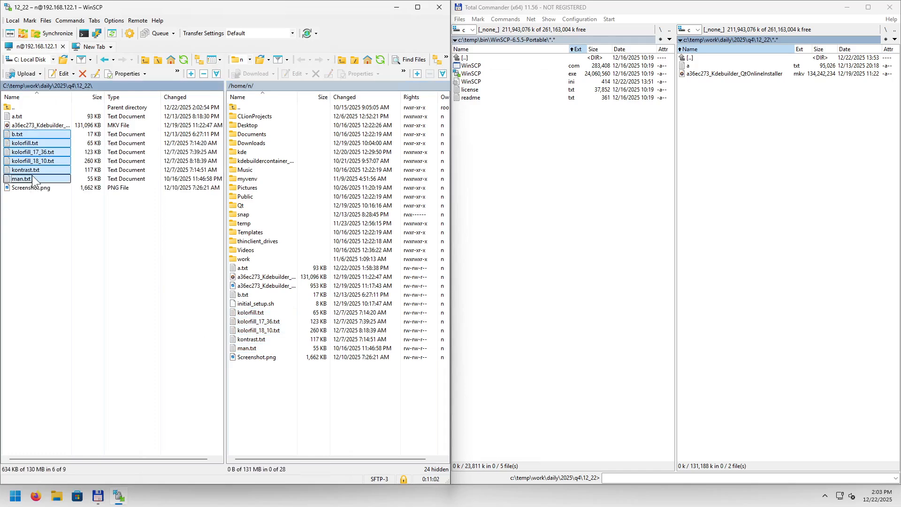
right_click(37, 143)
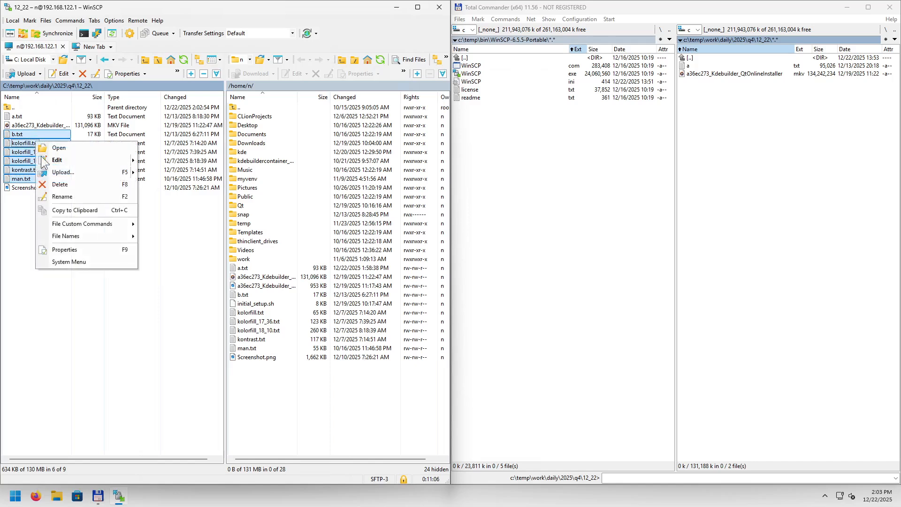
click(77, 185)
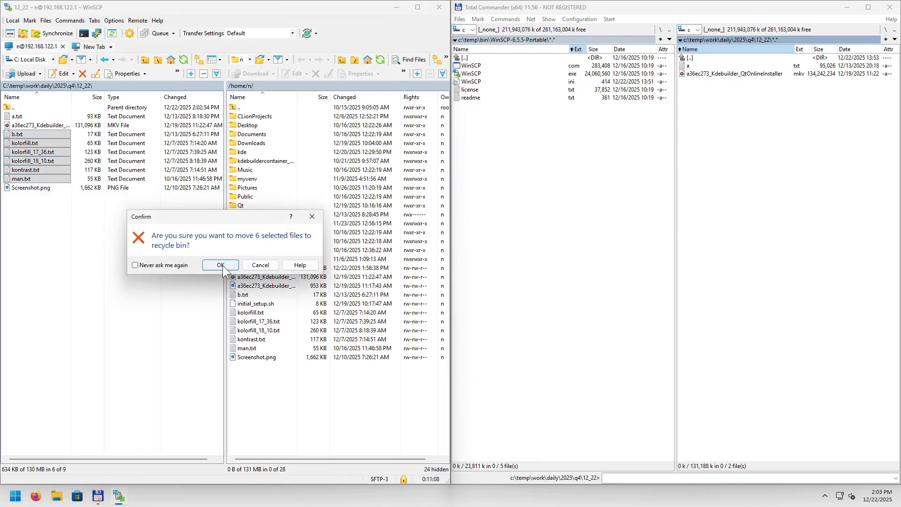
click(222, 266)
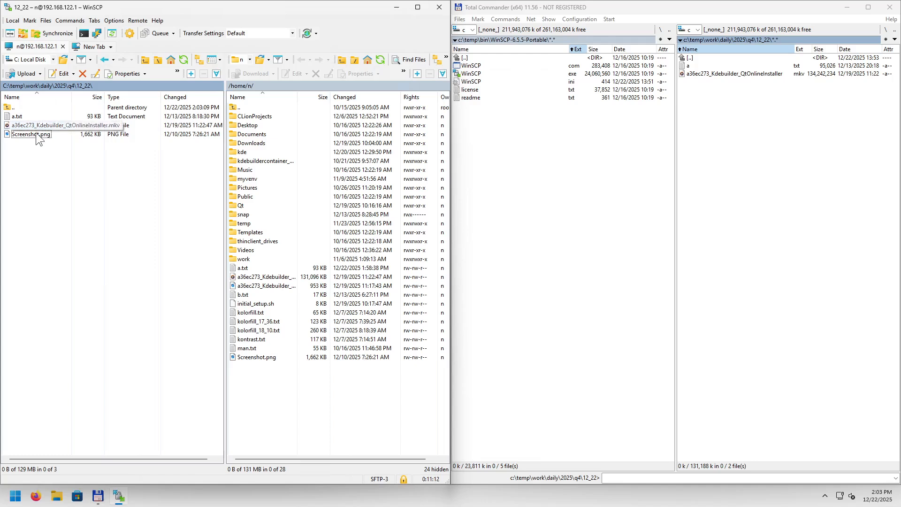
Drag the five remote kolorfill-to-man text files into Total Commander's 12_22 folder and confirm the copy.
click(253, 313)
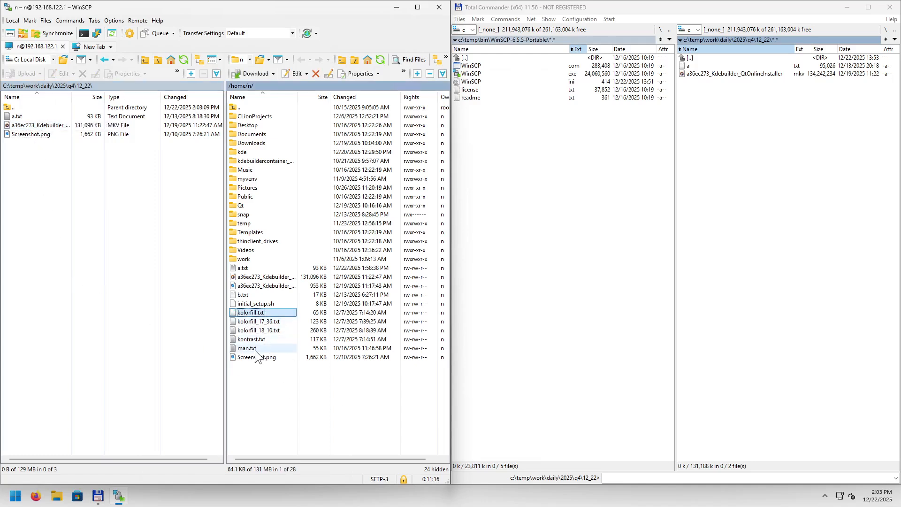
shift+click(265, 348)
drag(270, 323, 531, 296)
drag(775, 232, 775, 231)
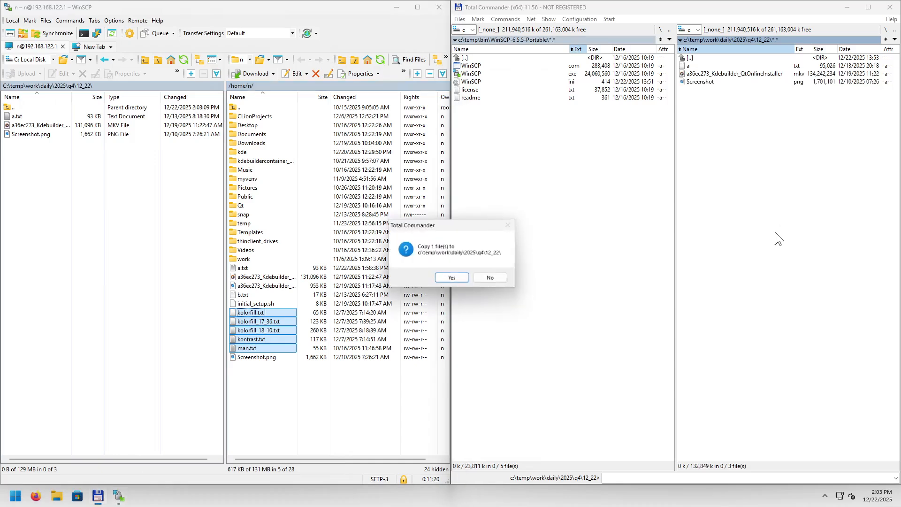
click(452, 277)
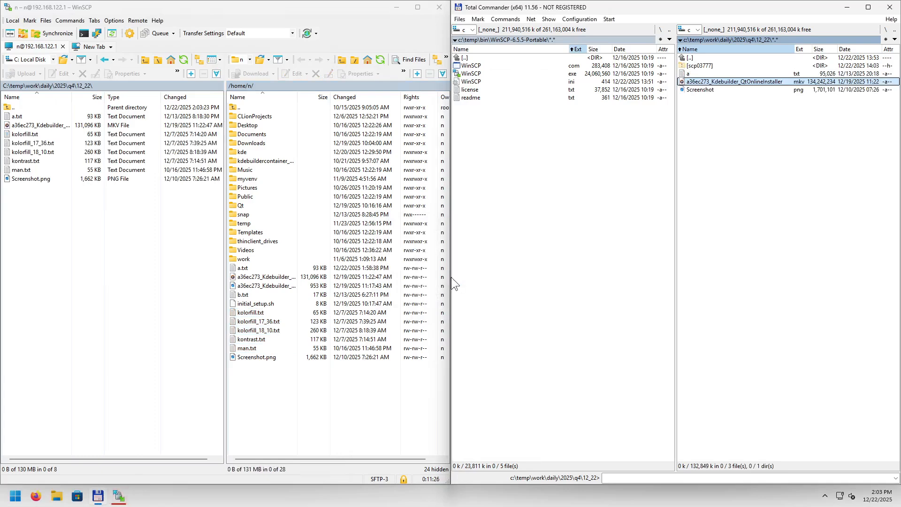
click(121, 498)
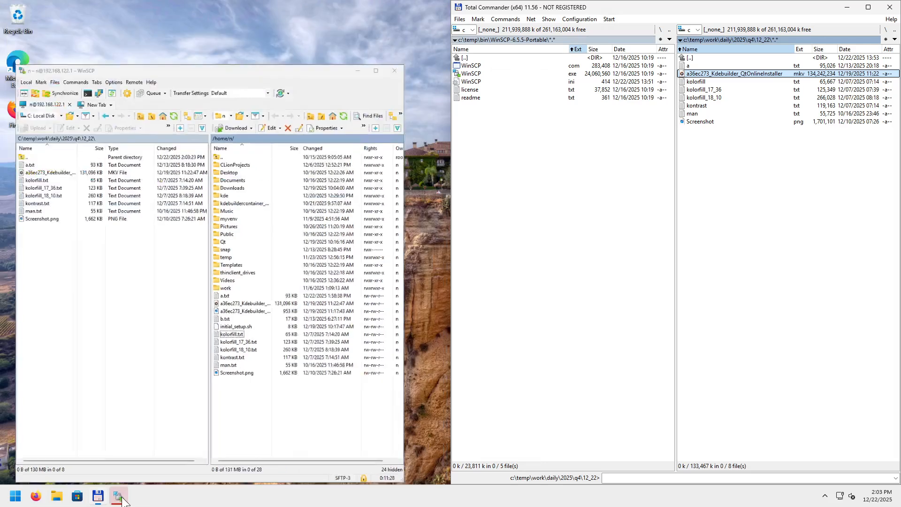
click(120, 497)
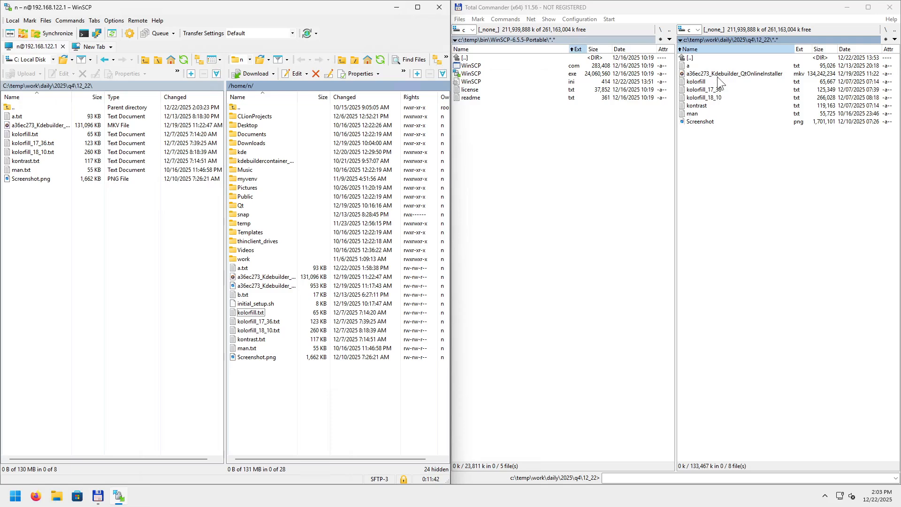
Mark the five copied text files in Total Commander and permanently delete them.
click(703, 80)
shift+click(695, 108)
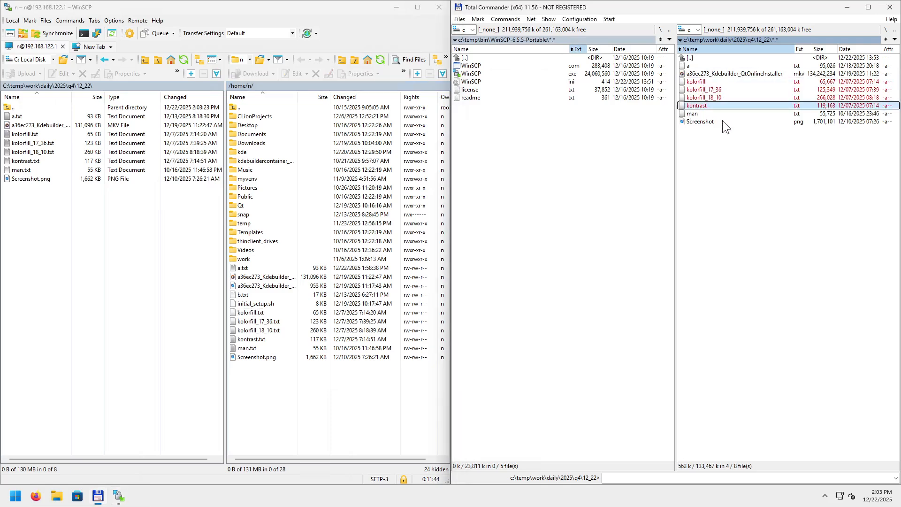
key(super)
click(695, 114)
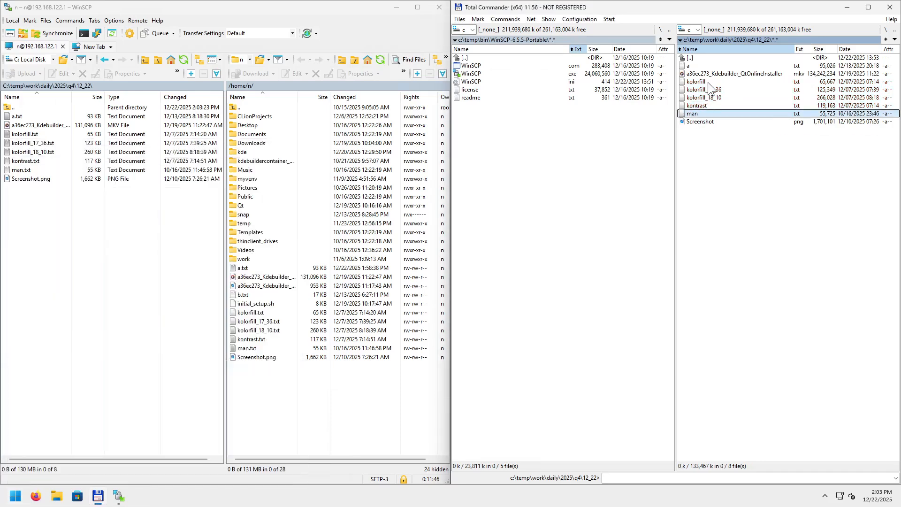
shift+click(708, 83)
key(Delete)
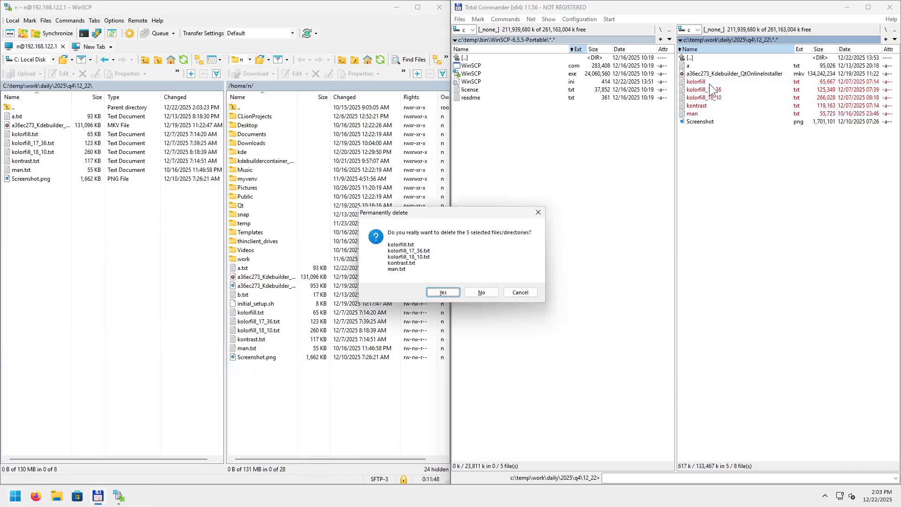
key(Return)
click(252, 314)
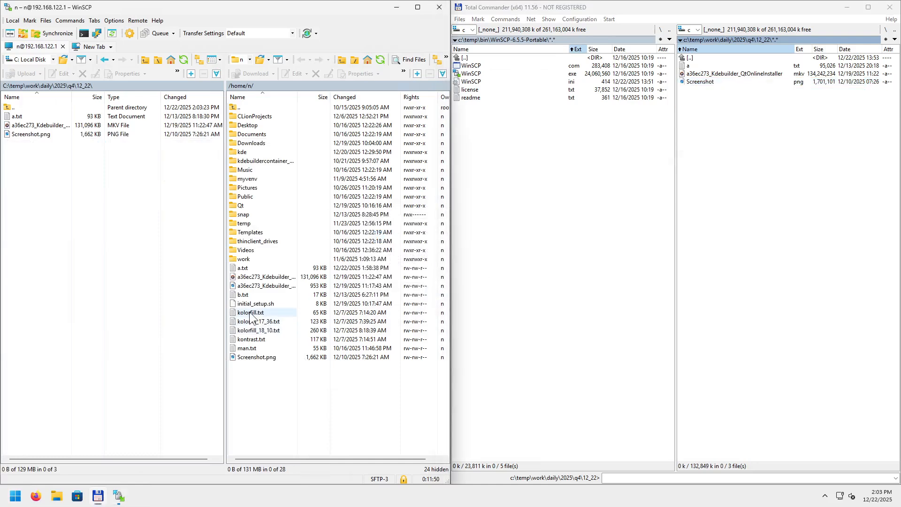
shift+click(254, 349)
Copy the five remote text files into Total Commander's 12_22 and refresh it to list eight files.
drag(264, 321, 736, 218)
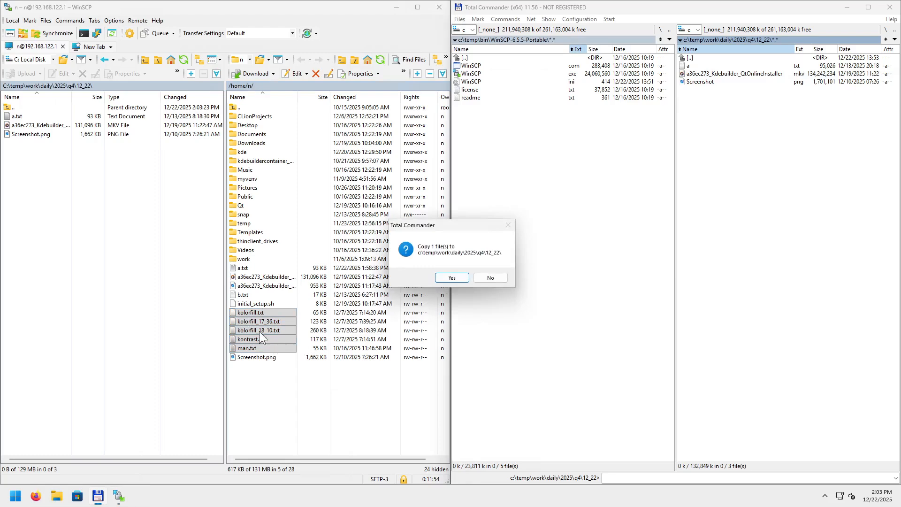
click(453, 279)
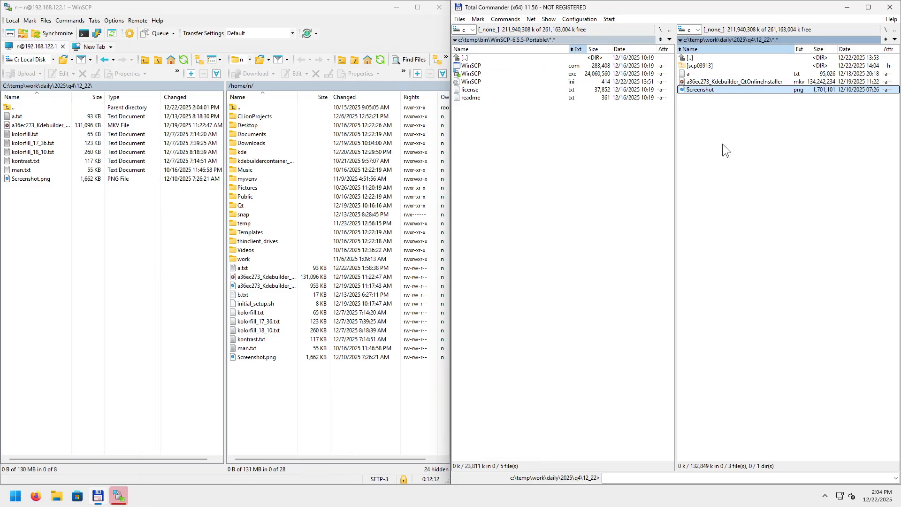
double_click(691, 58)
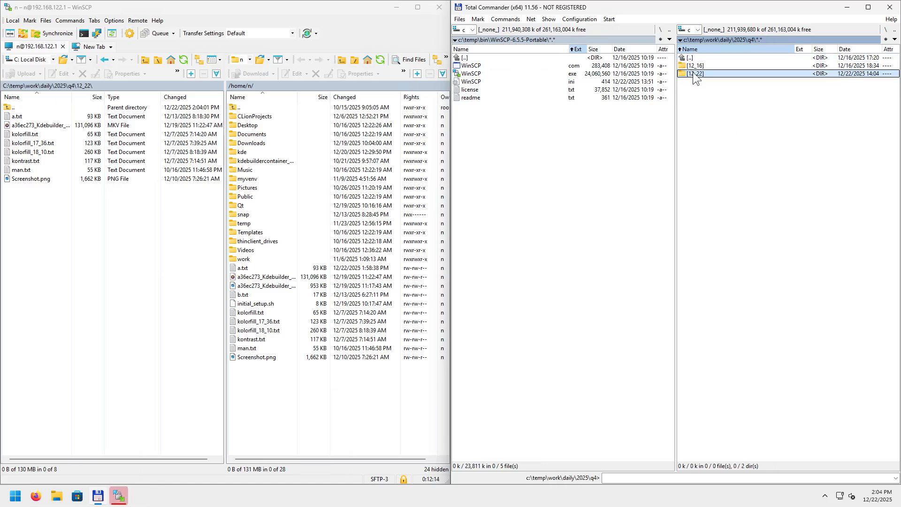
double_click(693, 73)
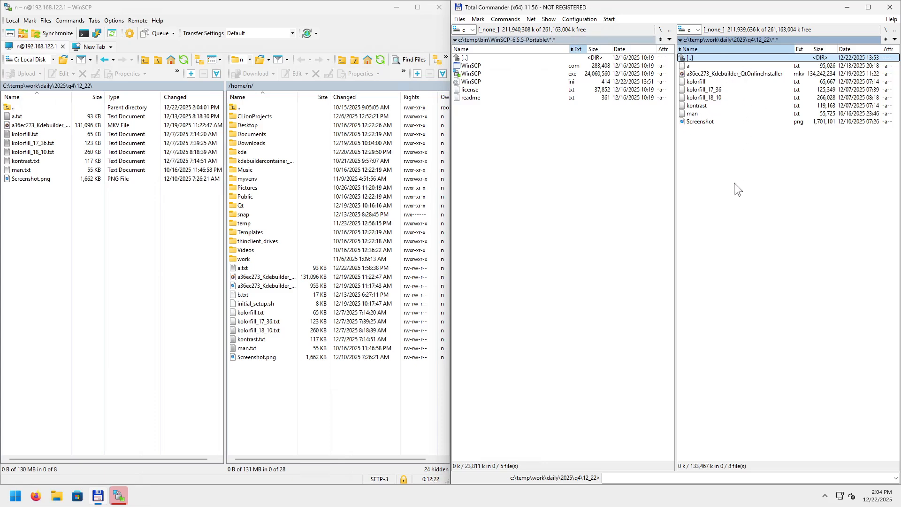
click(305, 370)
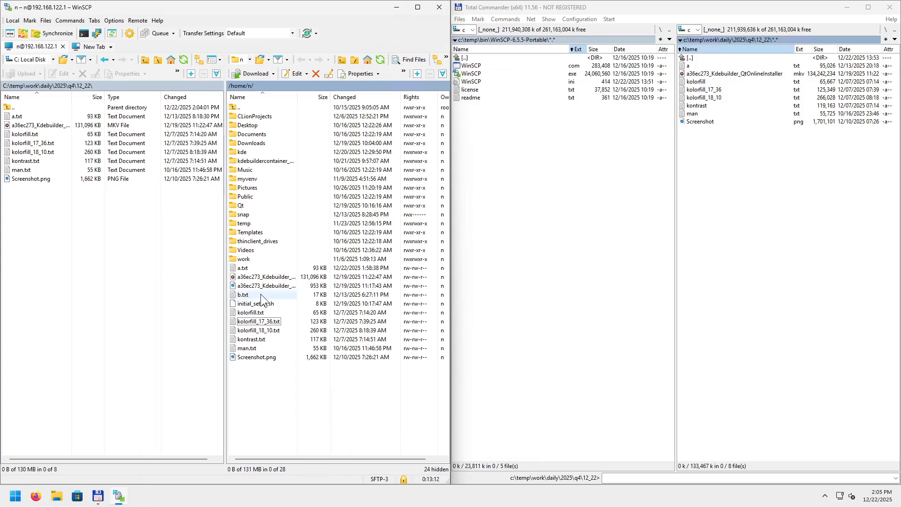
Start downloading the remote Qt folder into local 12_22 and move the progress window lower.
click(249, 204)
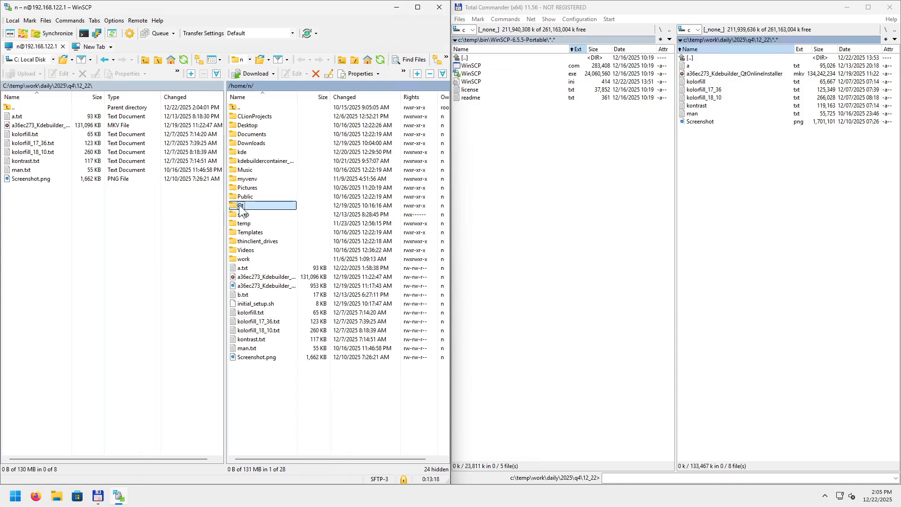
key(space)
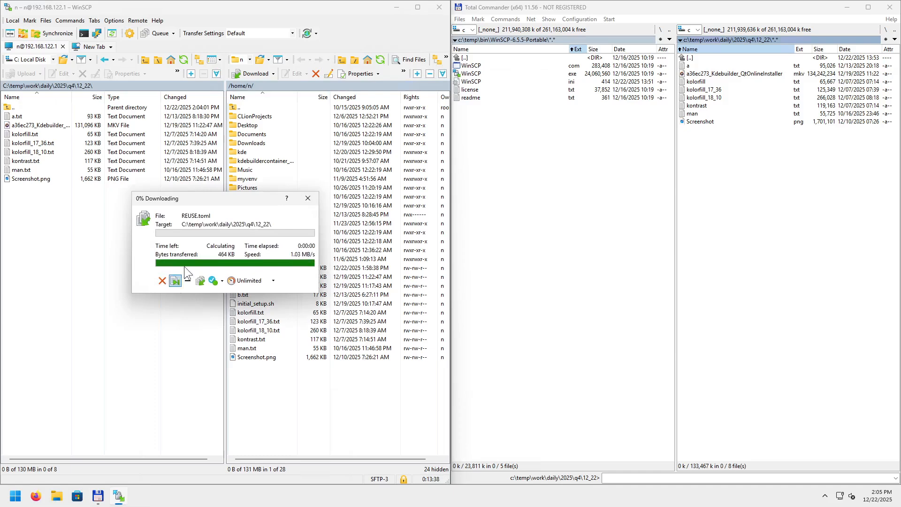
drag(215, 199, 201, 281)
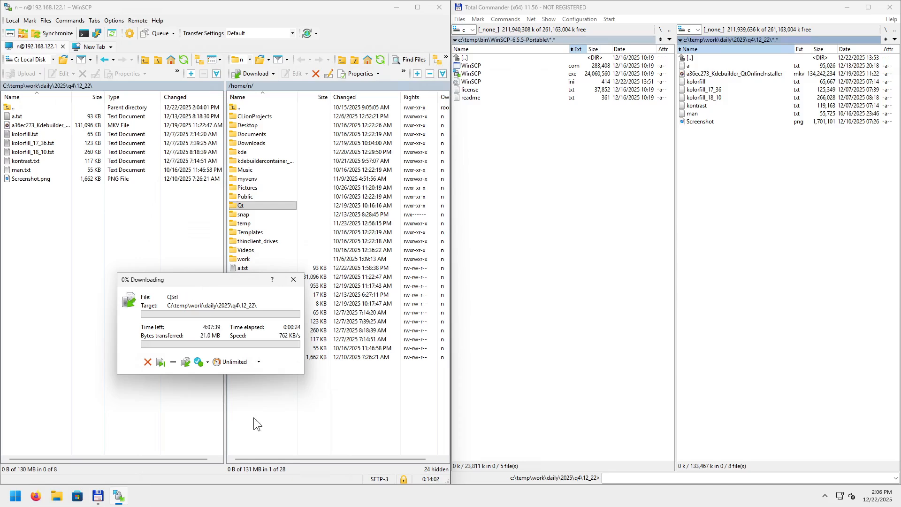
Review the speed-limit list, keep Unlimited, and show the Once Finished options.
click(258, 361)
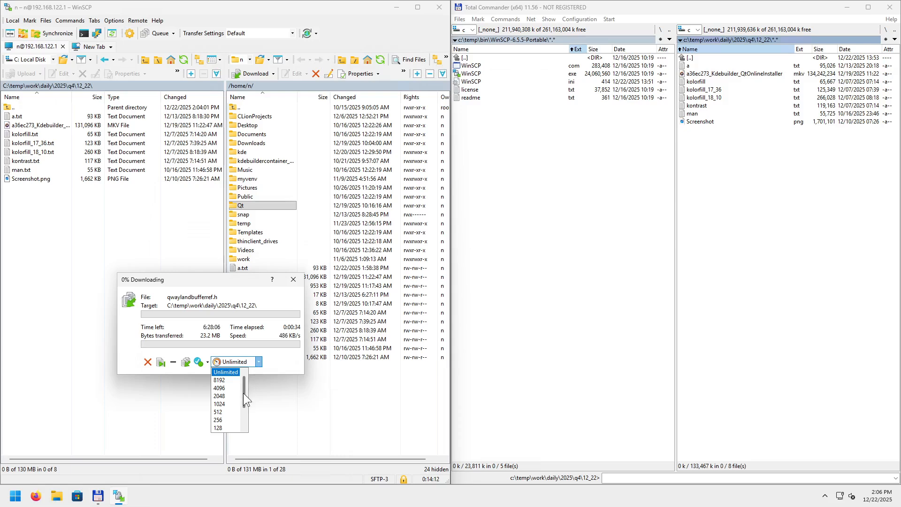
drag(243, 393, 246, 413)
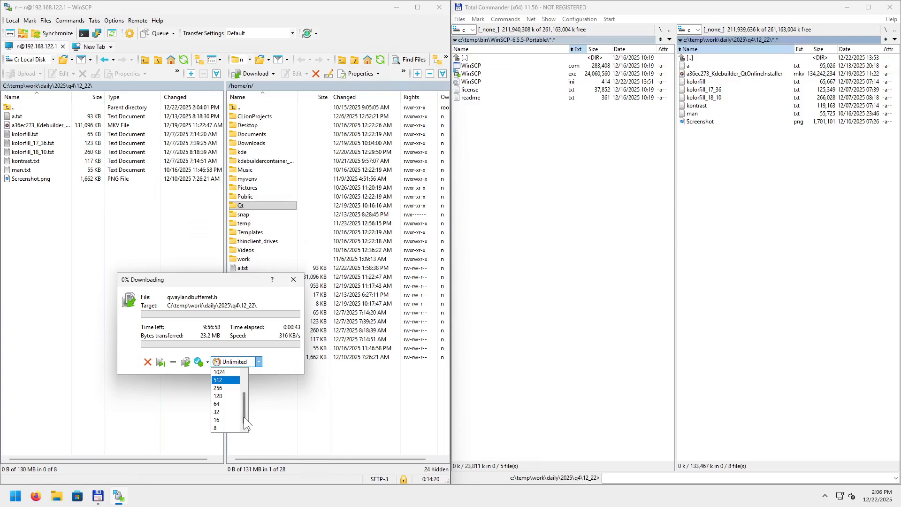
click(295, 363)
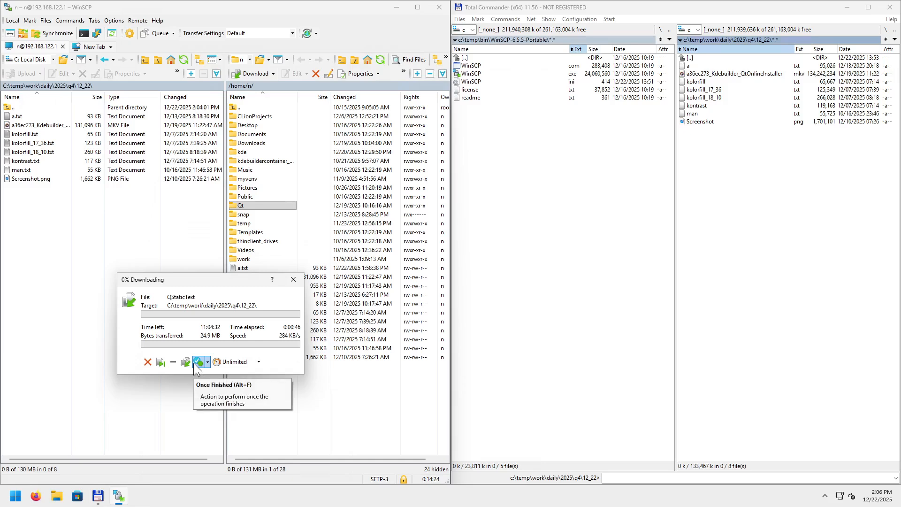
click(207, 363)
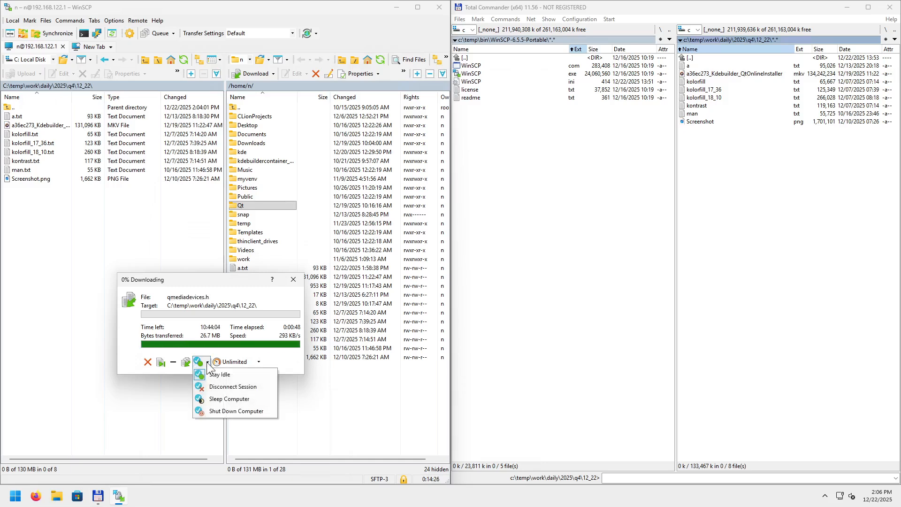
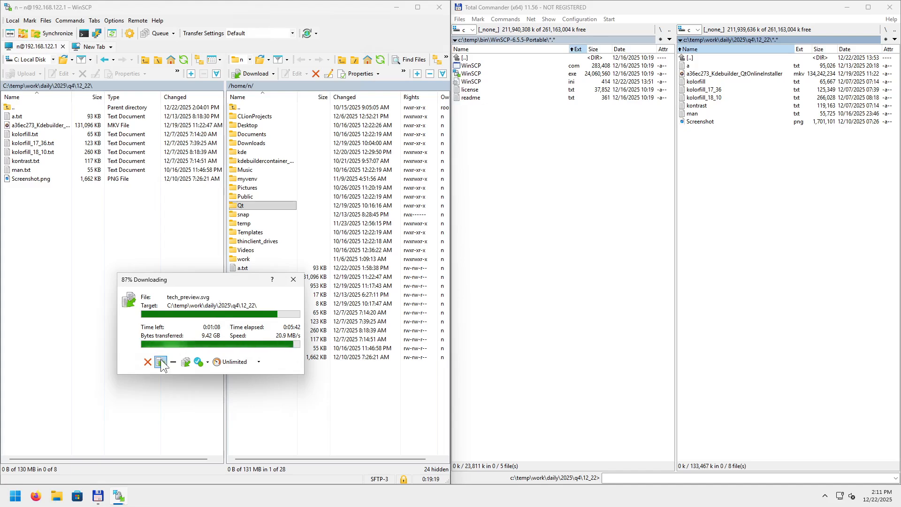
Cancel the Qt folder download partway and select the partial local Qt folder.
click(146, 362)
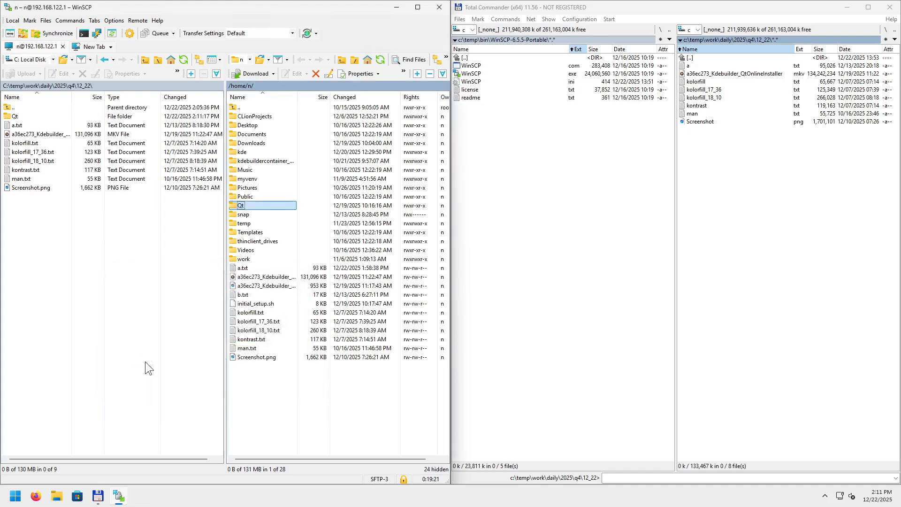
click(26, 117)
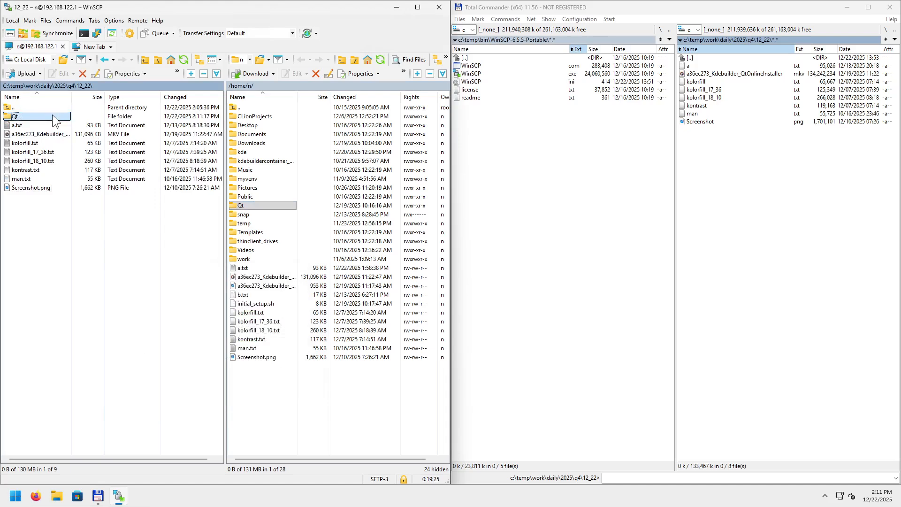
click(716, 165)
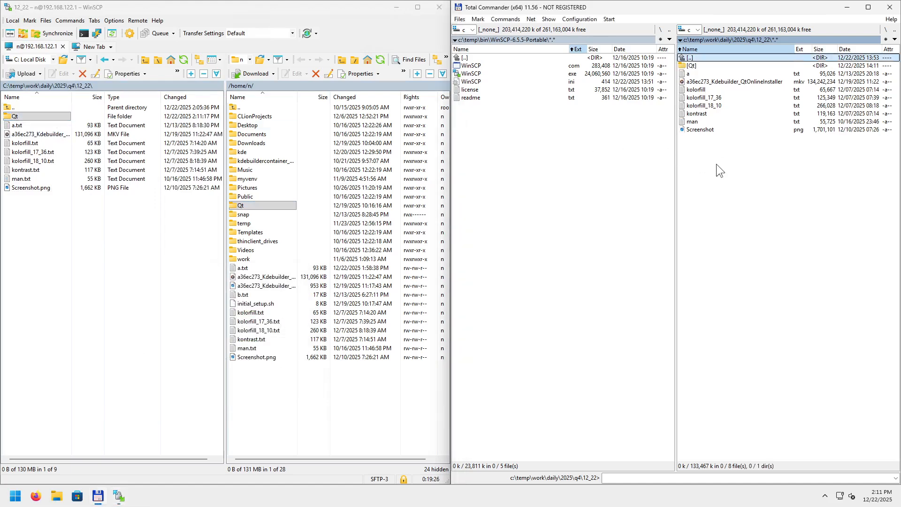
In Total Commander, permanently delete the Qt folder and all its contents from 12_22.
click(699, 64)
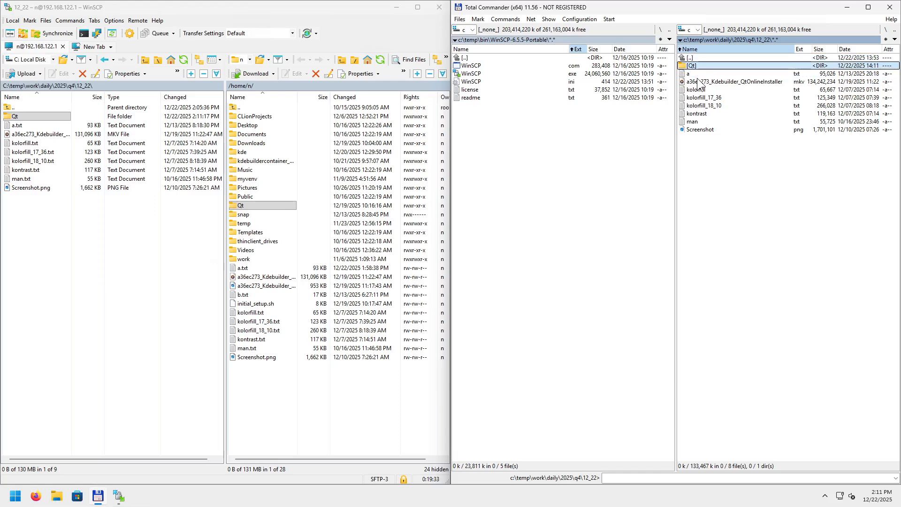
key(shift+Delete)
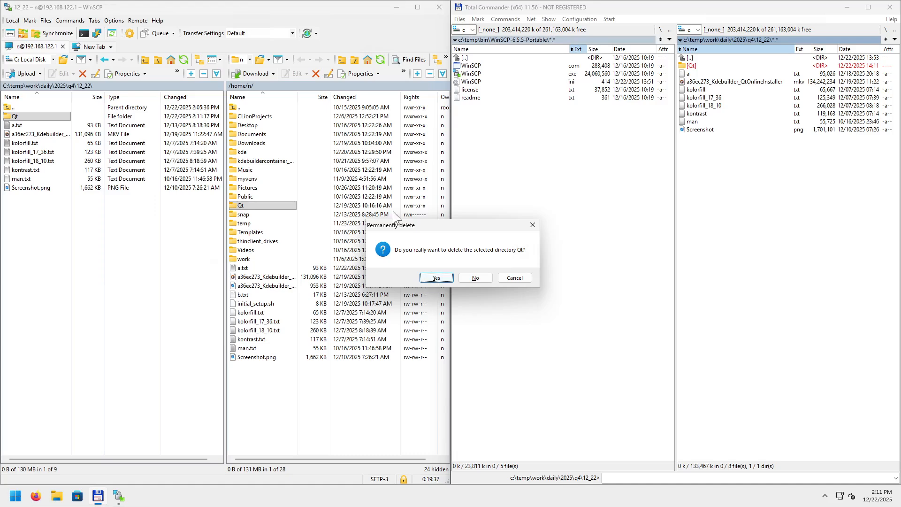
click(438, 277)
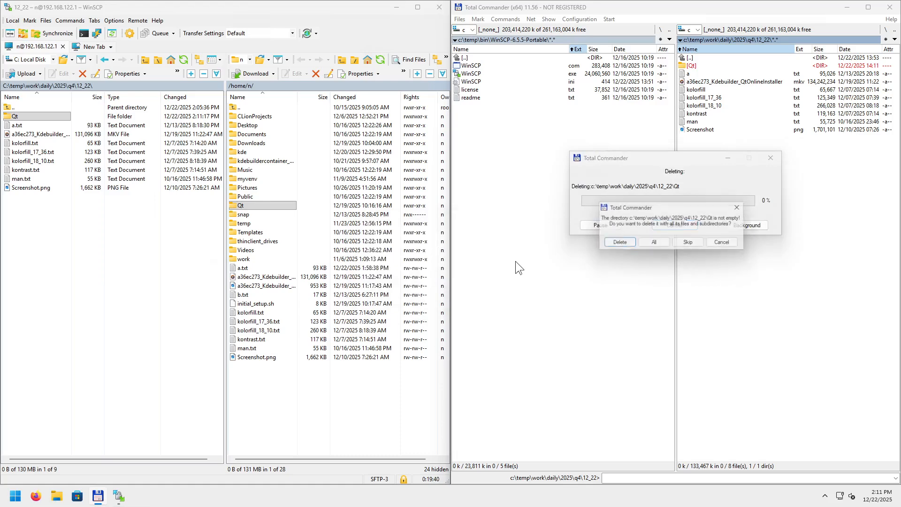
click(659, 245)
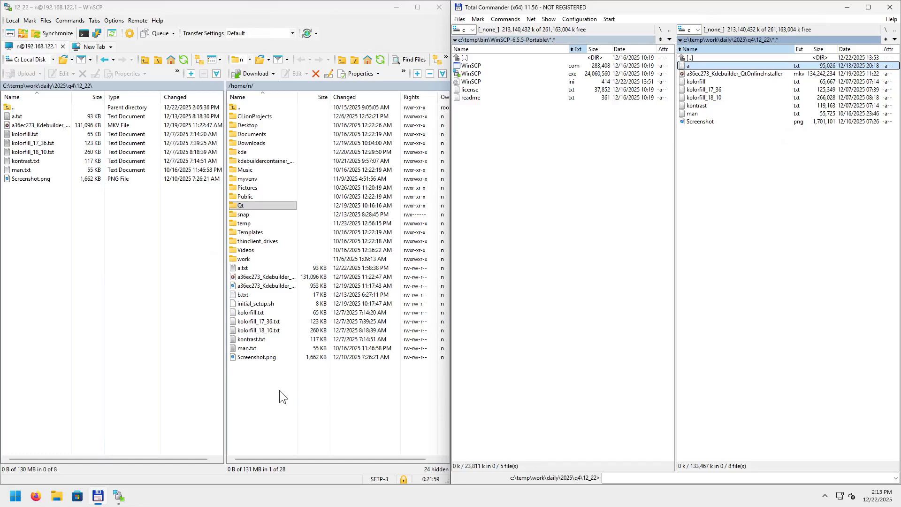
right_click(255, 381)
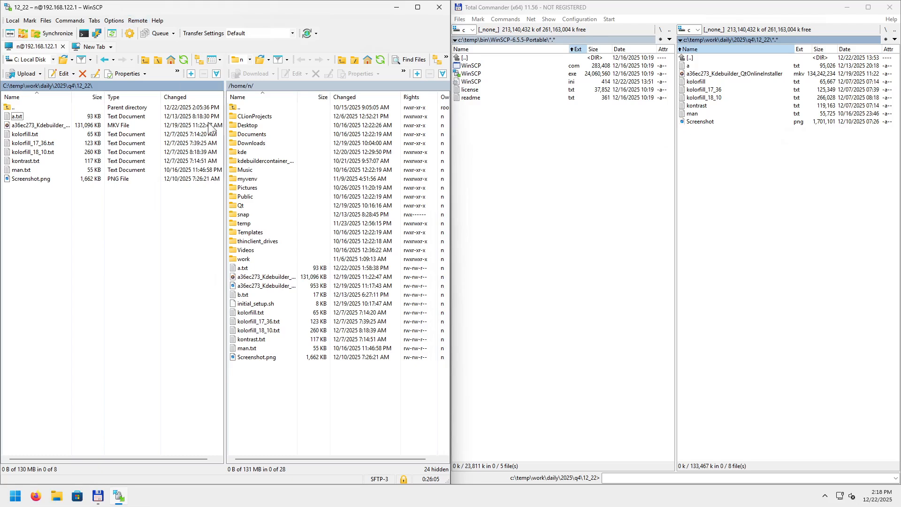
Show the 24 hidden dot-files in the remote /home/n/ listing and scroll through all 52 items.
click(438, 468)
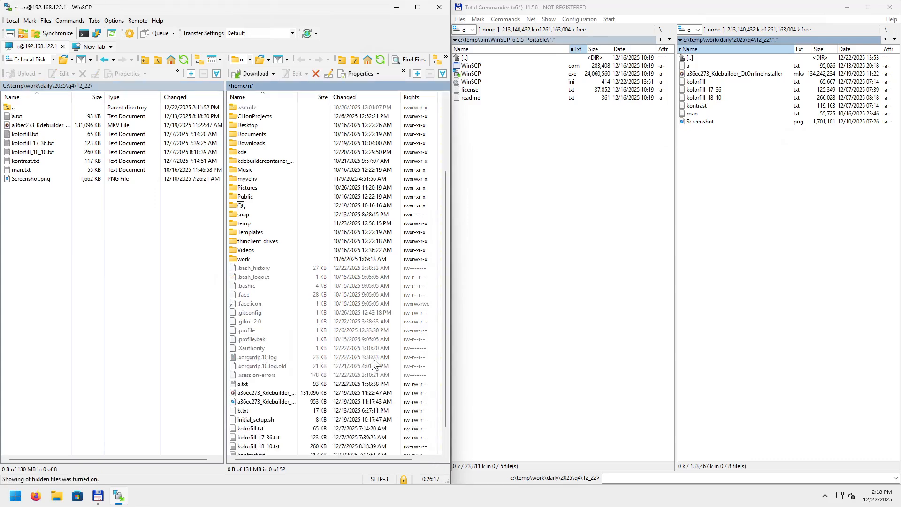
scroll(290, 156, up, 4)
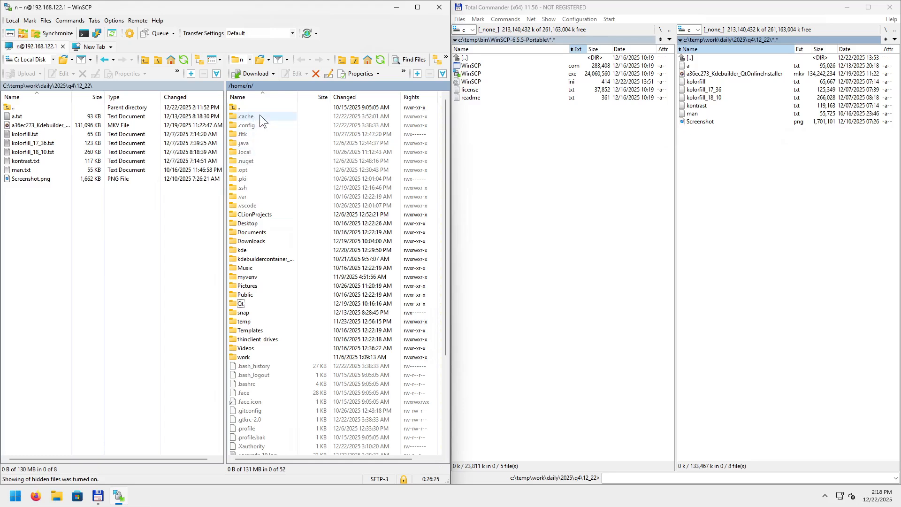
scroll(282, 309, down, 3)
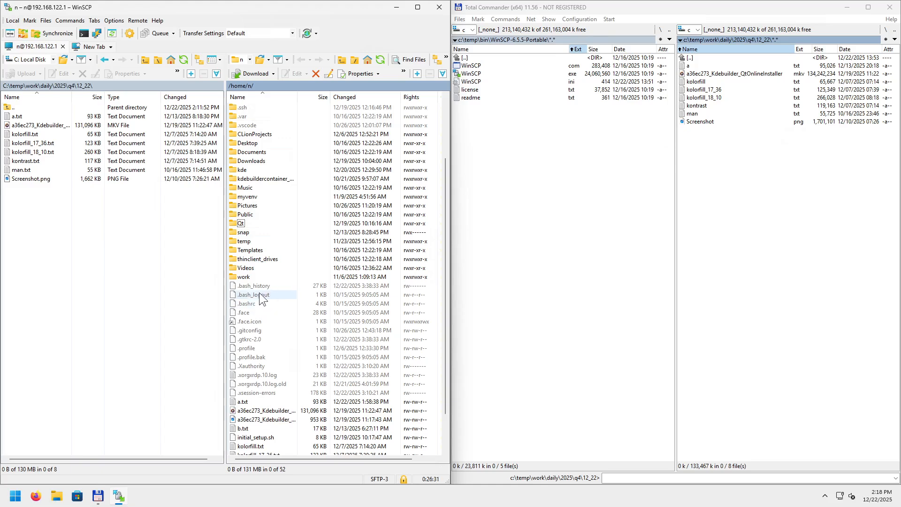
scroll(279, 294, down, 1)
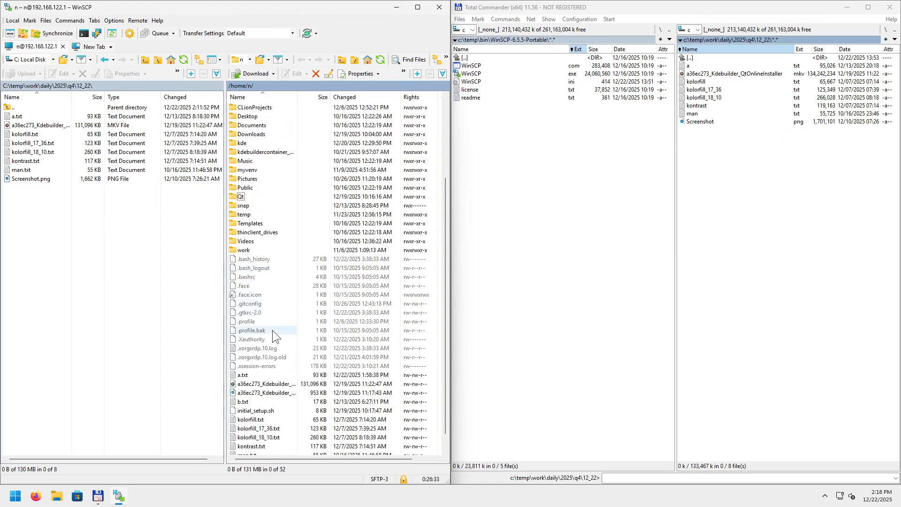
scroll(271, 349, down, 1)
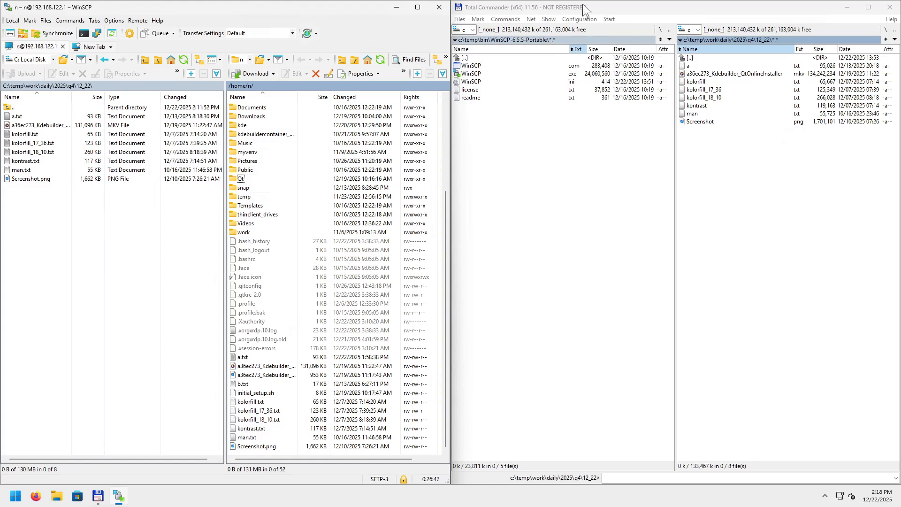
click(891, 19)
click(158, 21)
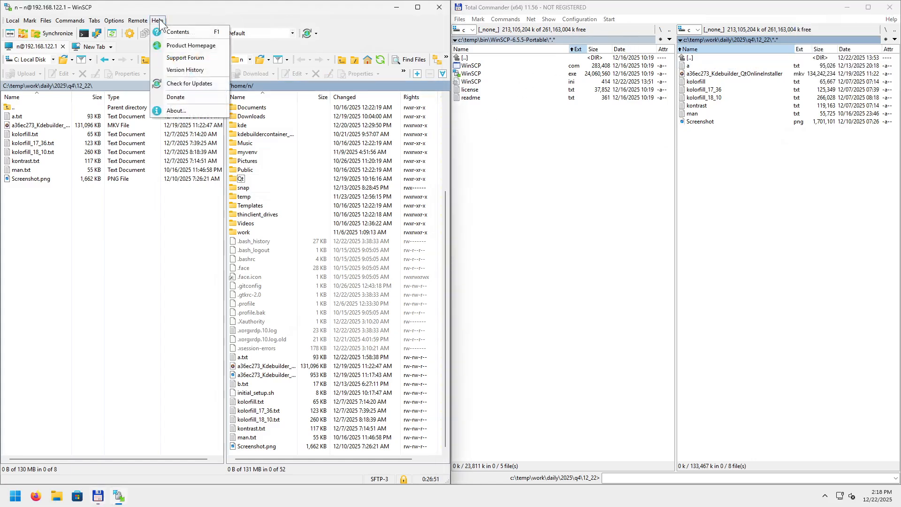
click(175, 109)
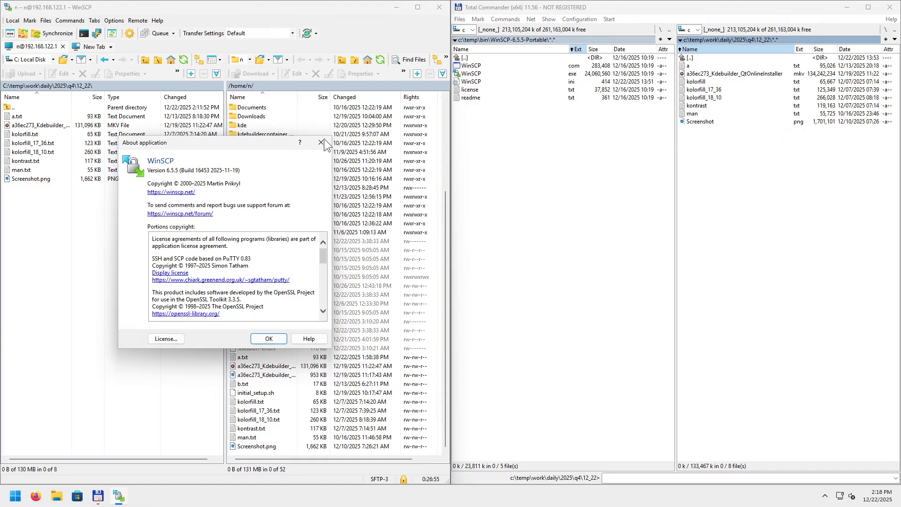
click(324, 139)
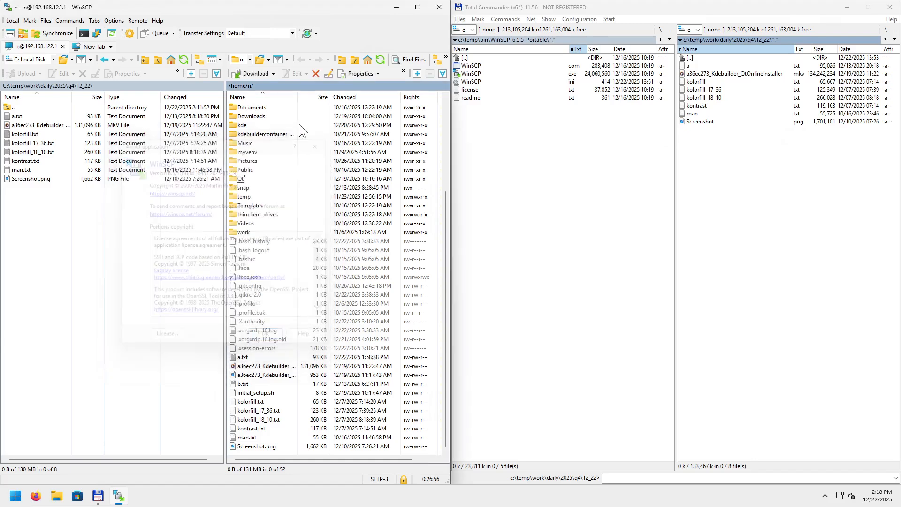
click(137, 21)
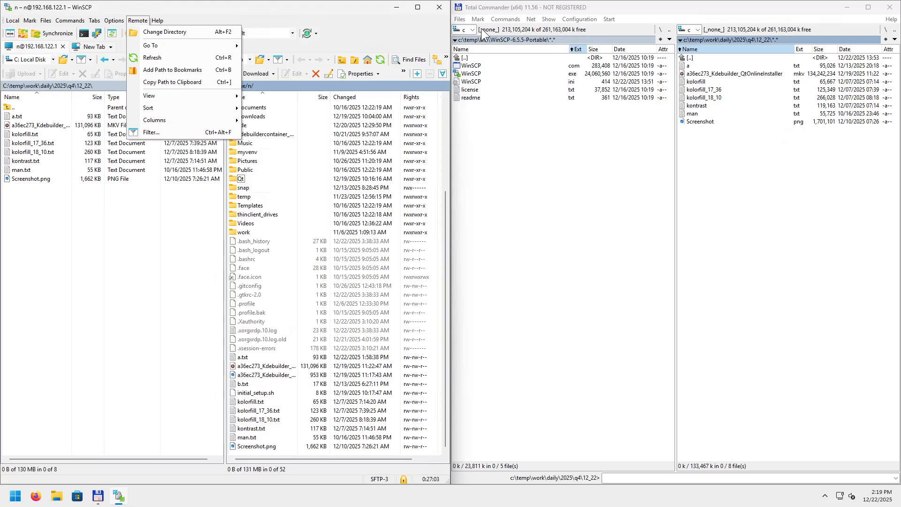
mouse_move(21, 22)
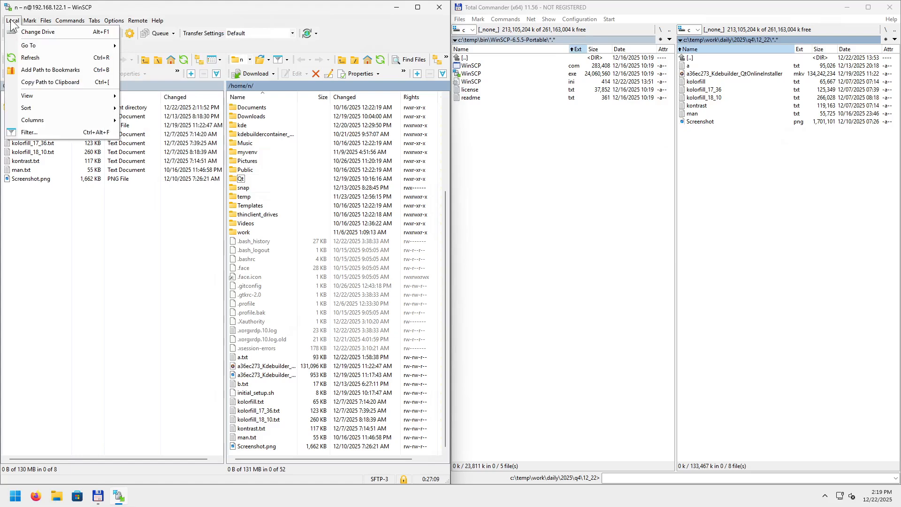
click(109, 297)
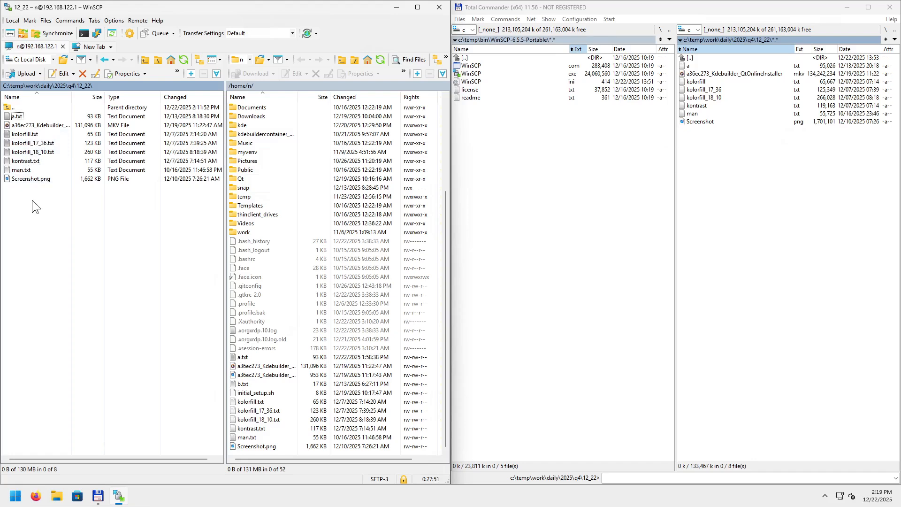
click(12, 20)
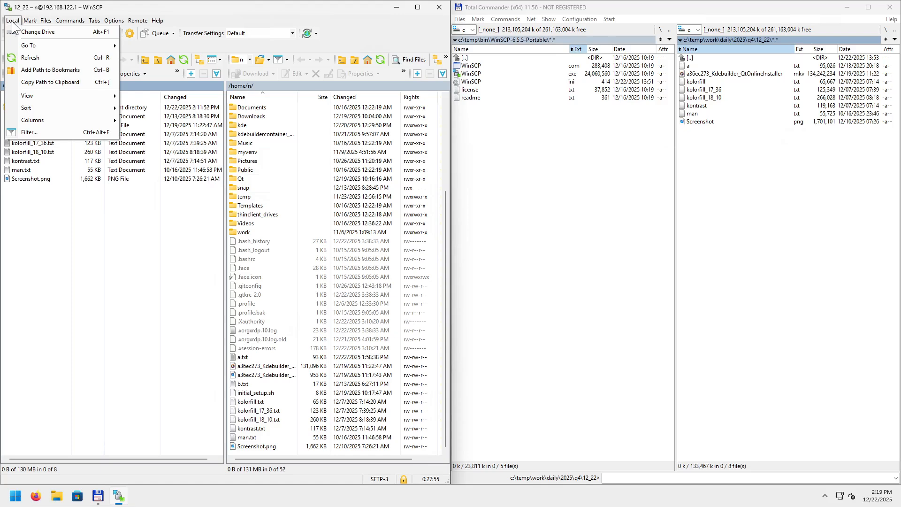
mouse_move(26, 49)
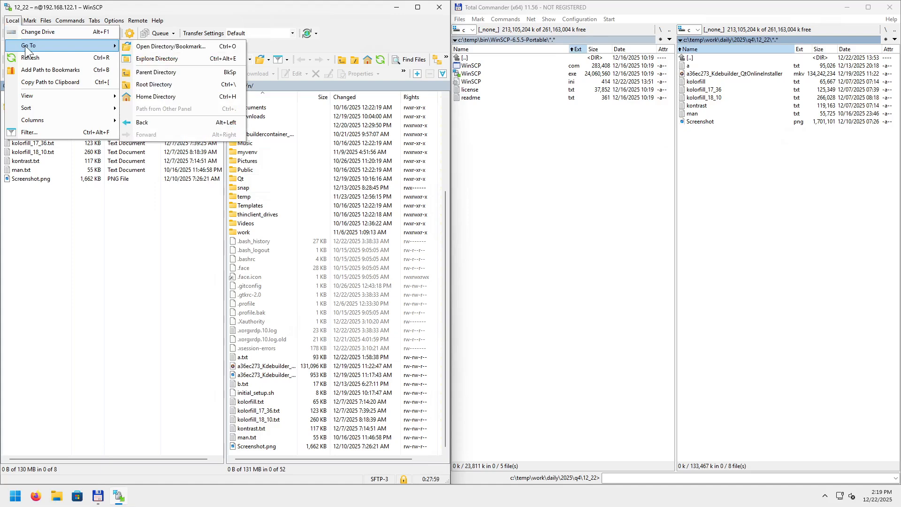
click(151, 49)
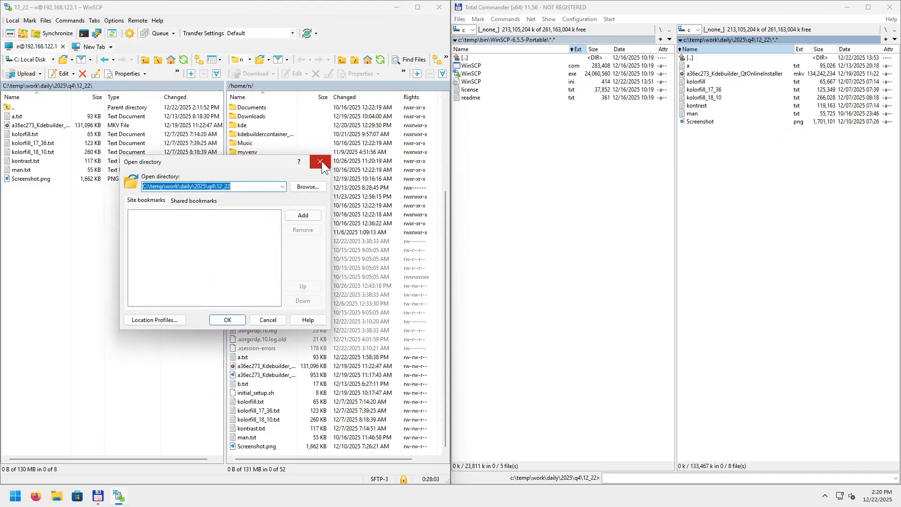
click(322, 161)
click(283, 123)
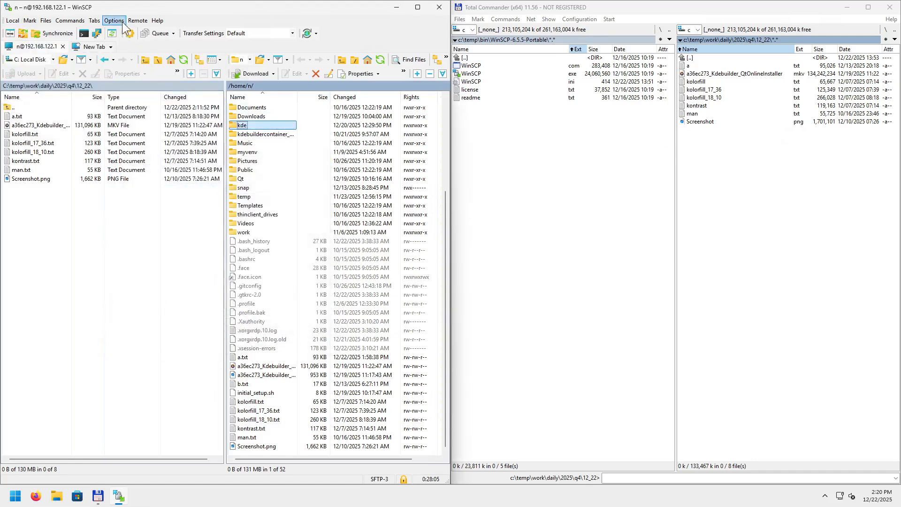
click(138, 20)
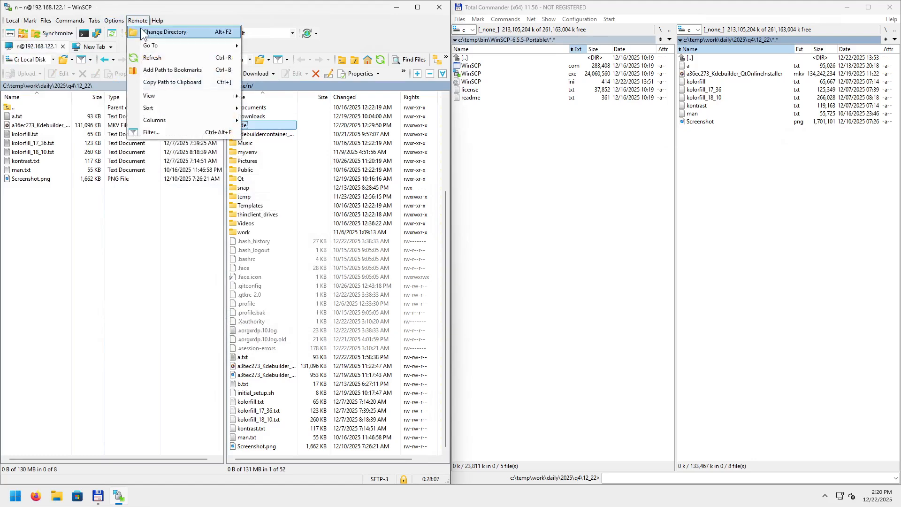
mouse_move(154, 42)
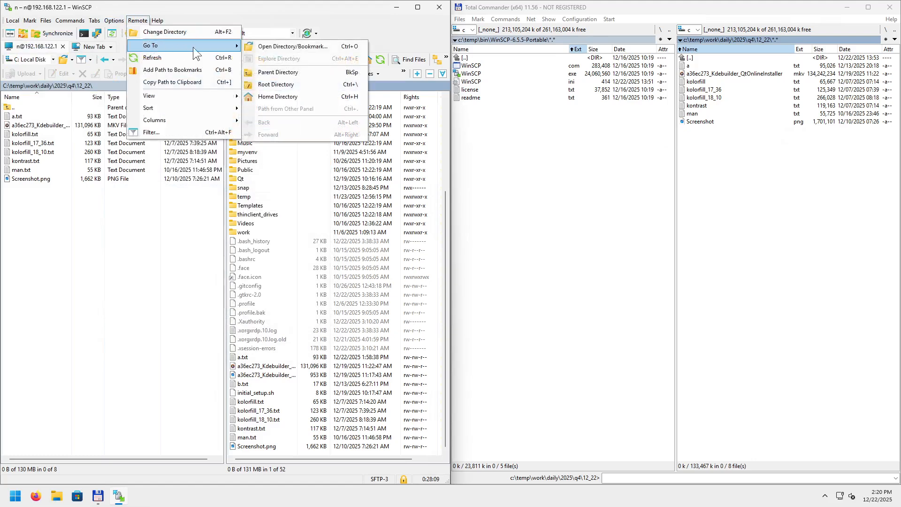
click(273, 45)
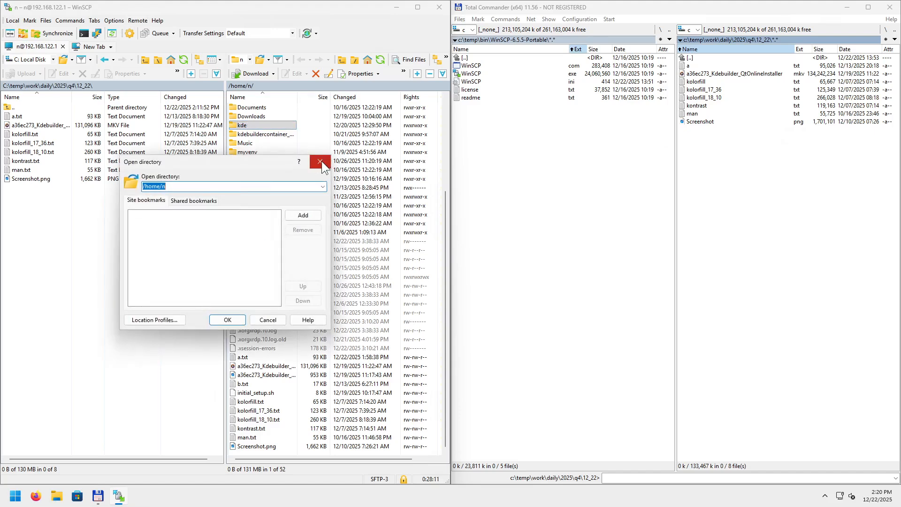
click(321, 162)
click(263, 205)
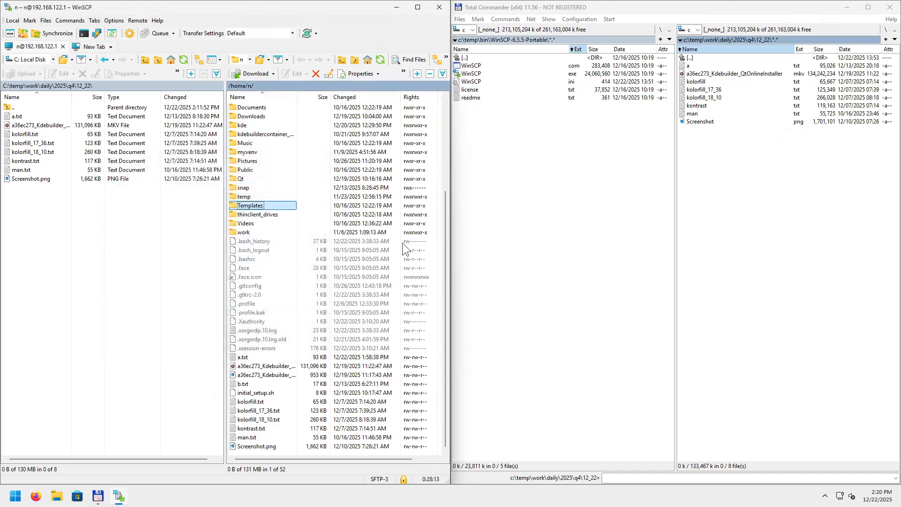
Peek into the remote Pictures folder, return to home, and open .config.
key(Up)
key(Up)
key(Up)
key(Up)
key(Up)
key(Up)
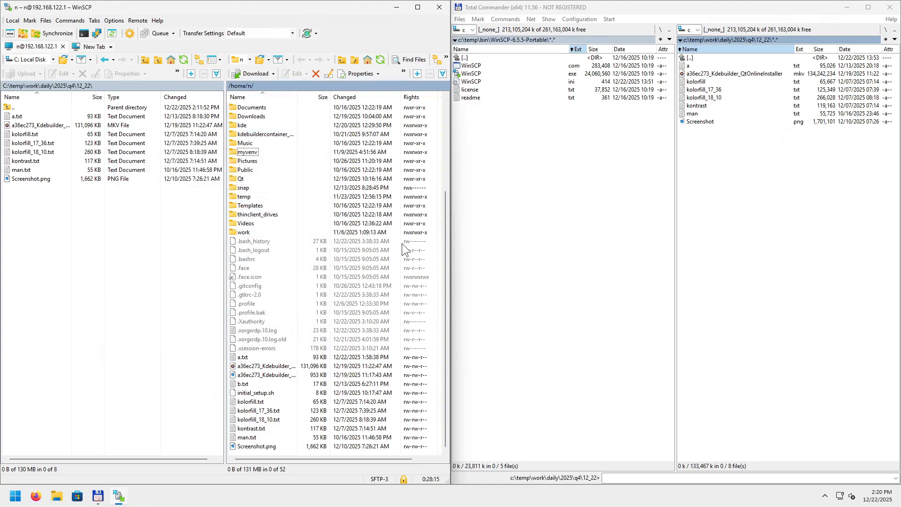
key(Up)
key(Up)
key(Down)
key(Down)
key(Down)
key(Return)
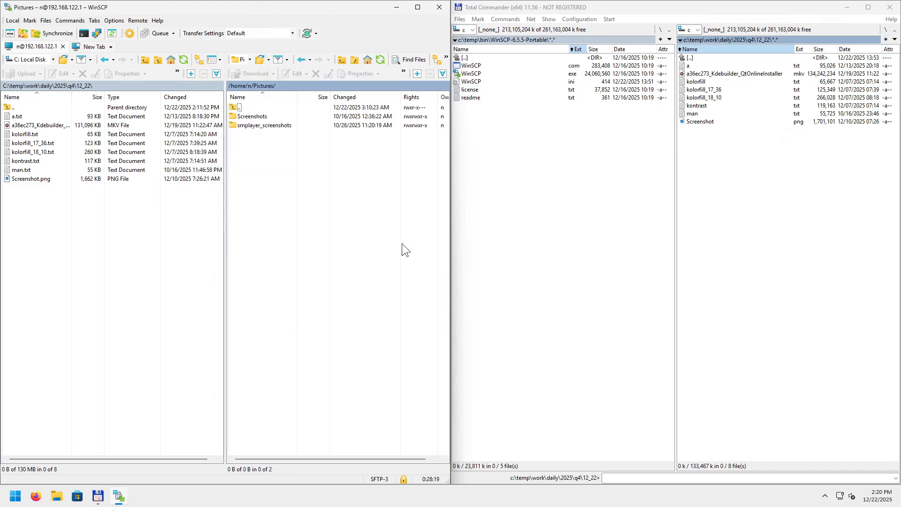
key(BackSpace)
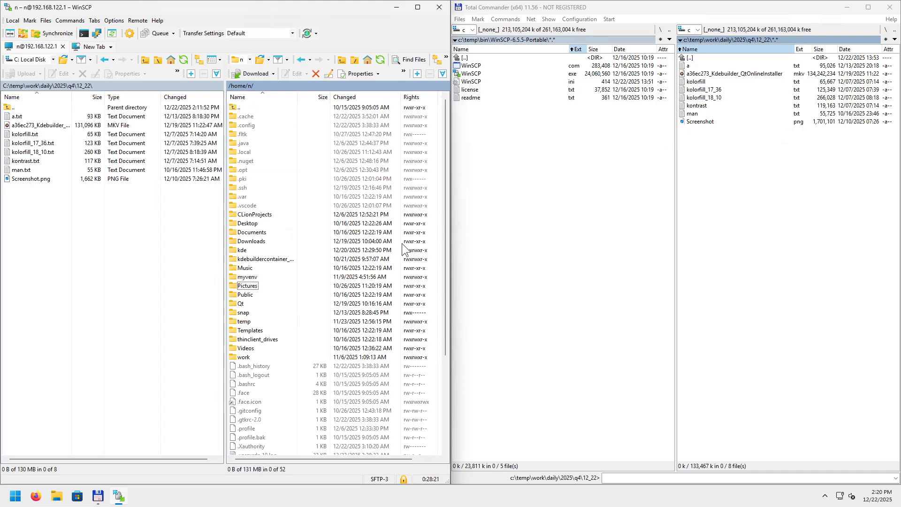
key(Up)
key(Up)
key(Up)
key(Up)
key(End)
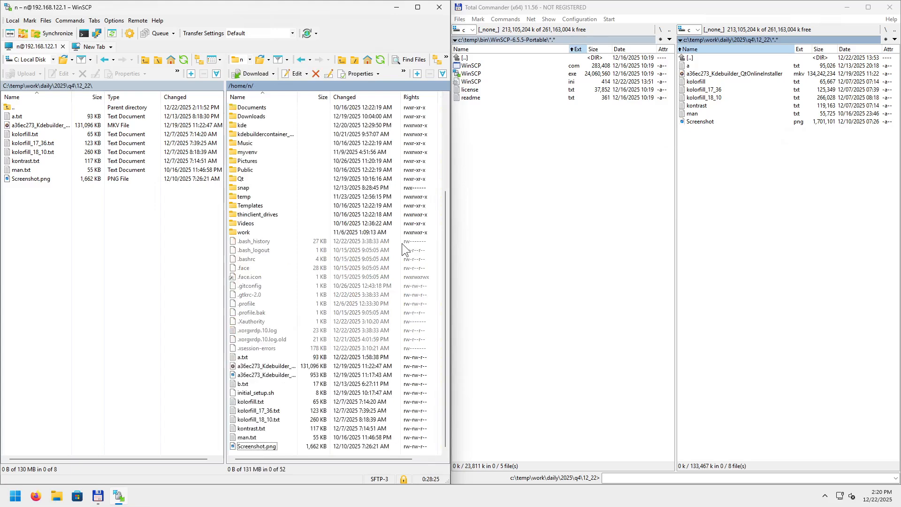
key(Home)
key(Down)
key(Down)
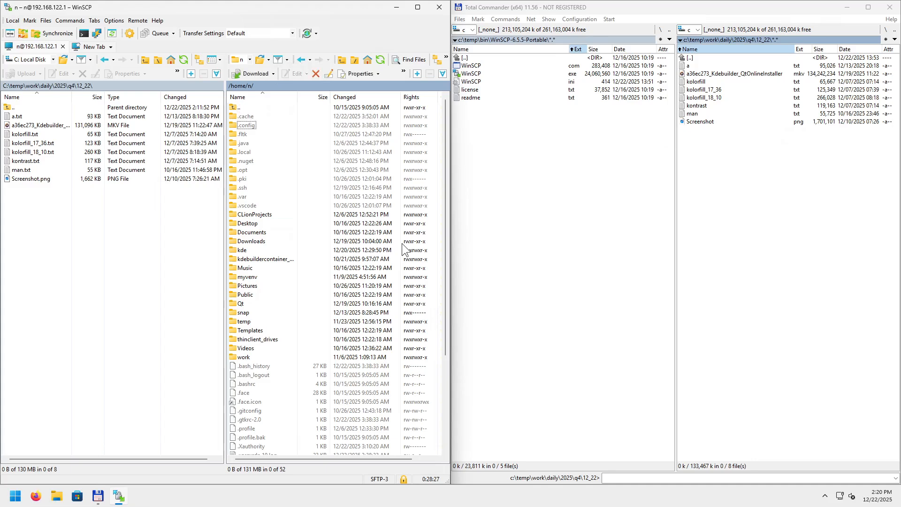
key(Return)
Look inside the autostart and GIMP folders under .config.
key(Down)
key(Down)
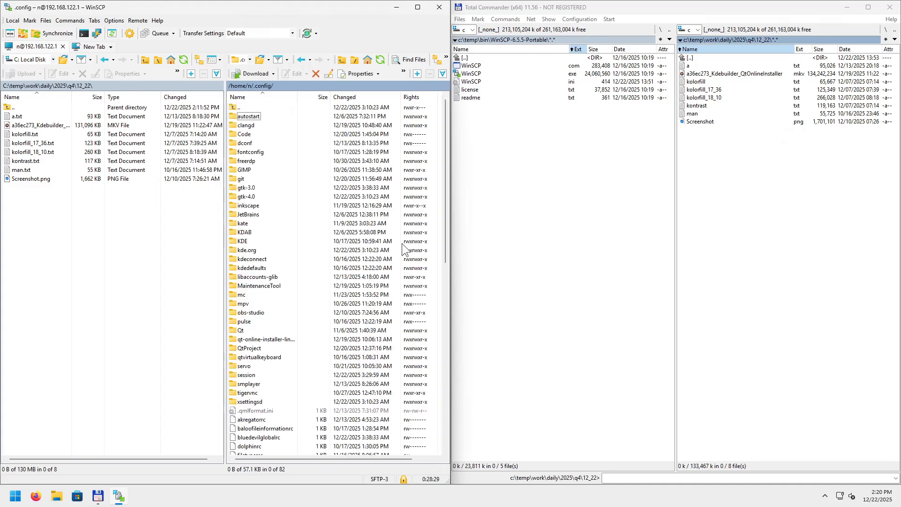
key(Up)
key(Return)
key(BackSpace)
key(Down)
key(Down)
key(Down)
key(Down)
key(Down)
Browse JetBrains/CLion2025.2's codestyles and event-log-metadata folders, then back out toward .config.
key(Down)
key(Return)
key(BackSpace)
key(Down)
key(Down)
key(Down)
key(Down)
key(Down)
key(Down)
key(Up)
key(Return)
key(Down)
key(Return)
key(Down)
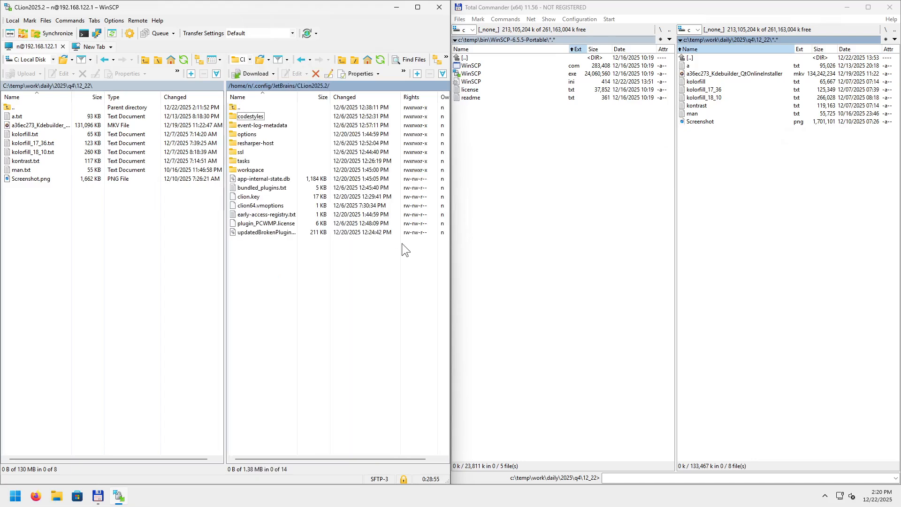
key(Return)
key(BackSpace)
key(Down)
key(Return)
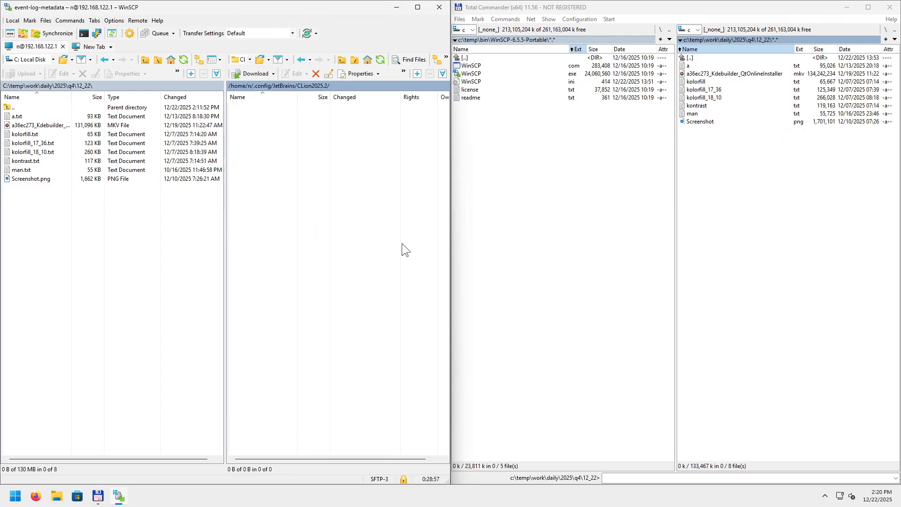
key(BackSpace)
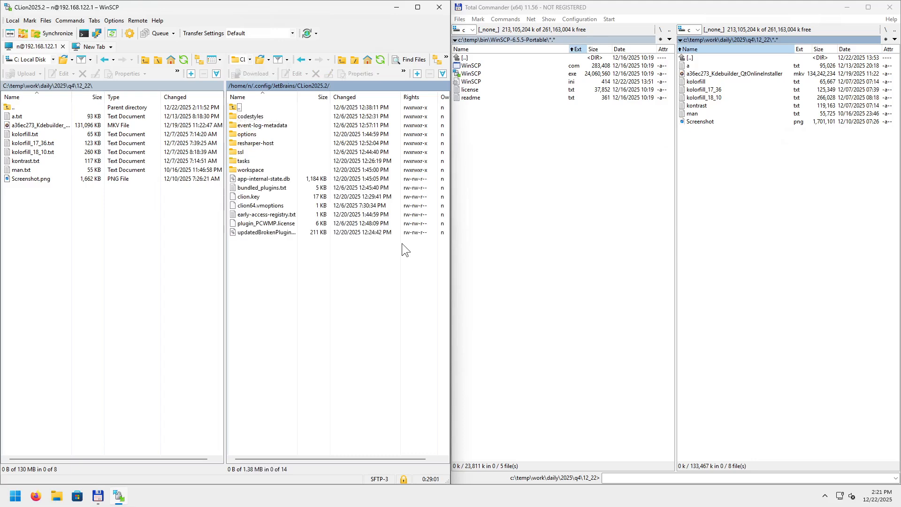
key(BackSpace)
key(BackSpace)
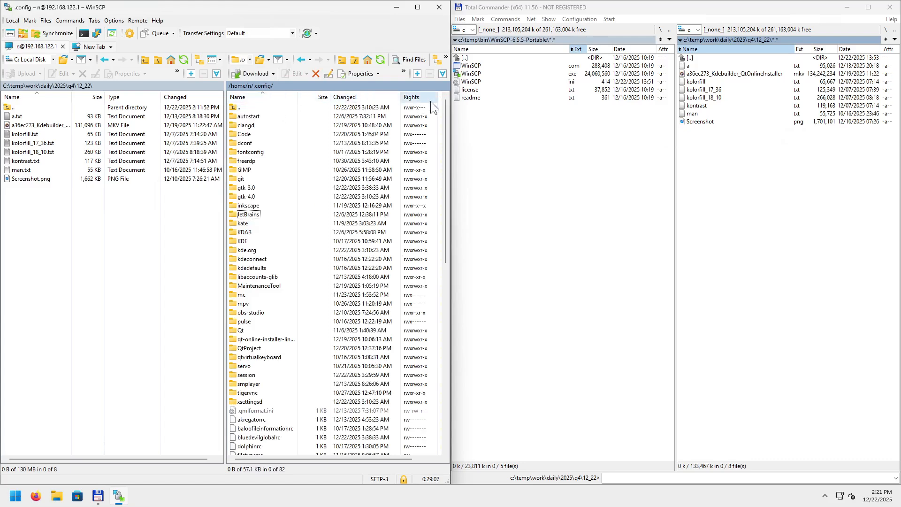
click(136, 22)
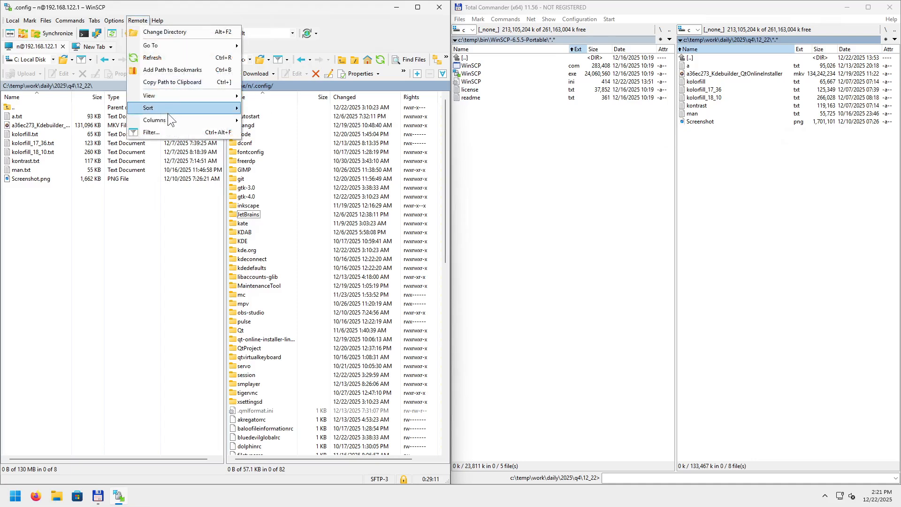
Dismiss the Remote menu and resize the Name, Size and Rights columns so permissions show.
mouse_move(165, 121)
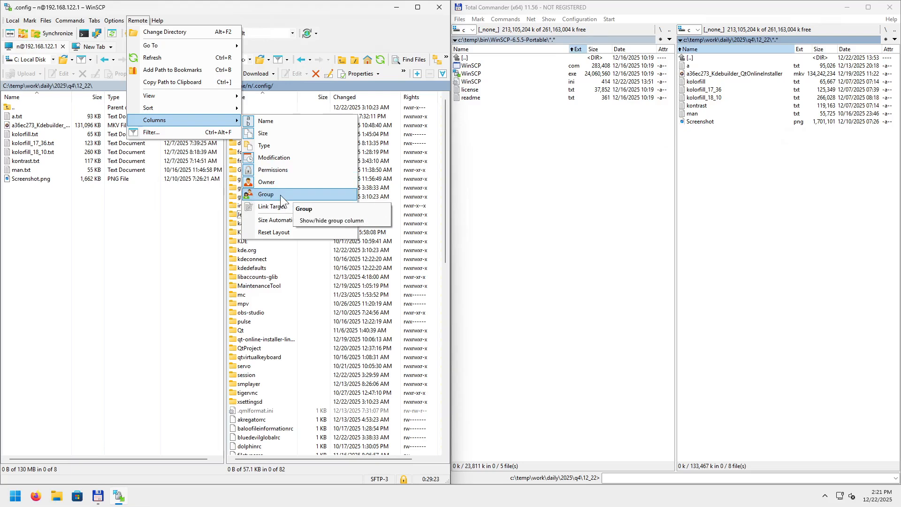
click(383, 458)
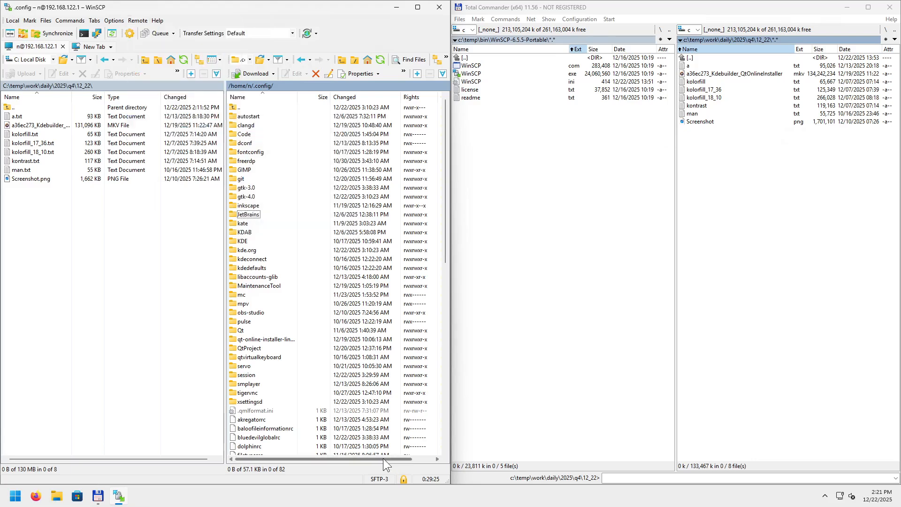
drag(381, 458, 280, 461)
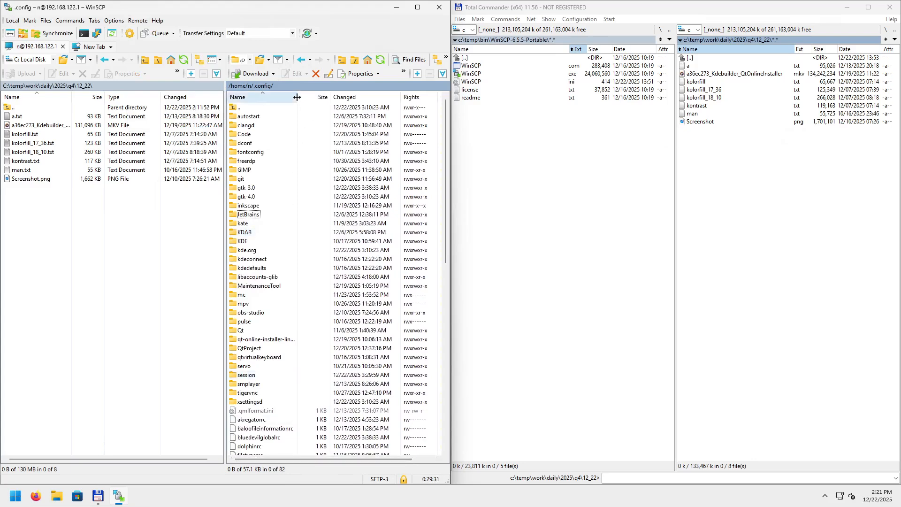
drag(297, 97, 347, 98)
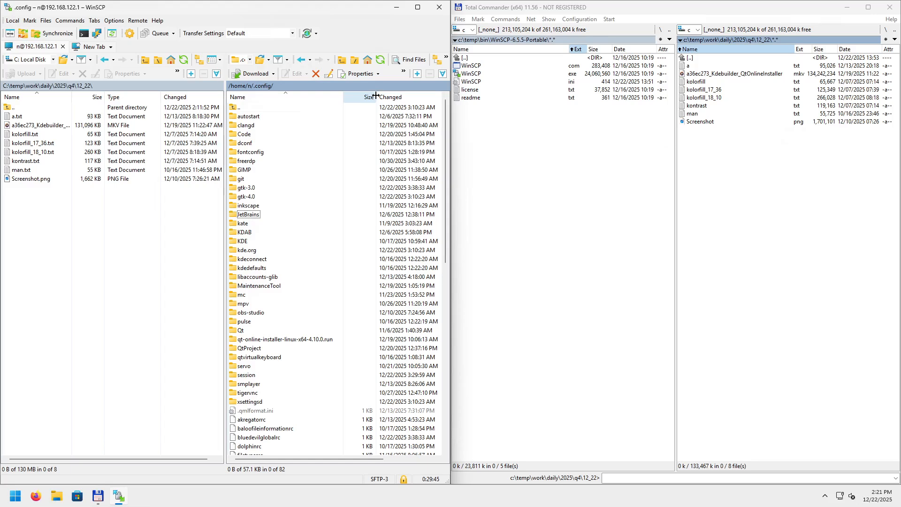
drag(376, 95, 363, 95)
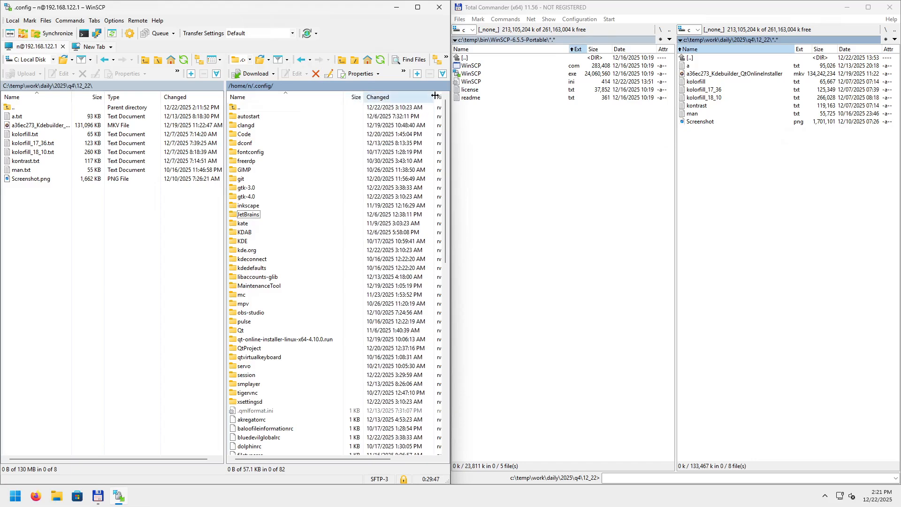
drag(435, 96, 430, 95)
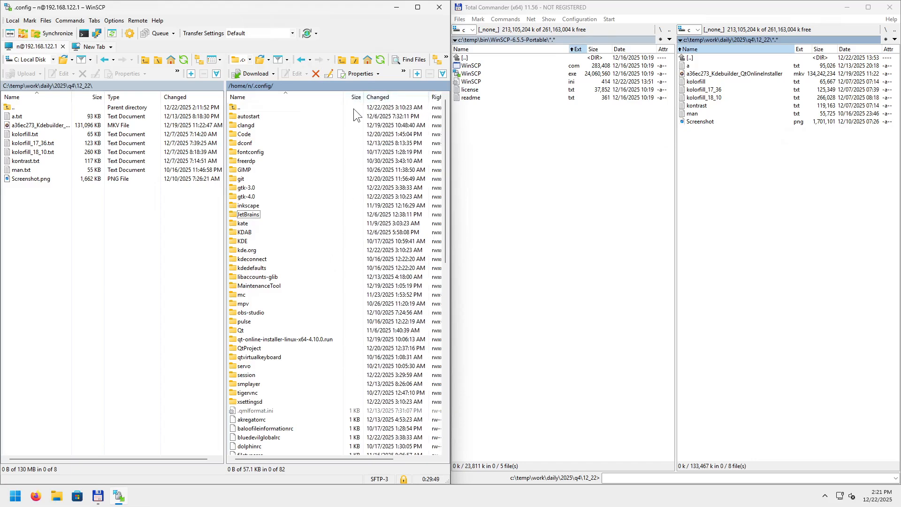
drag(345, 97, 318, 97)
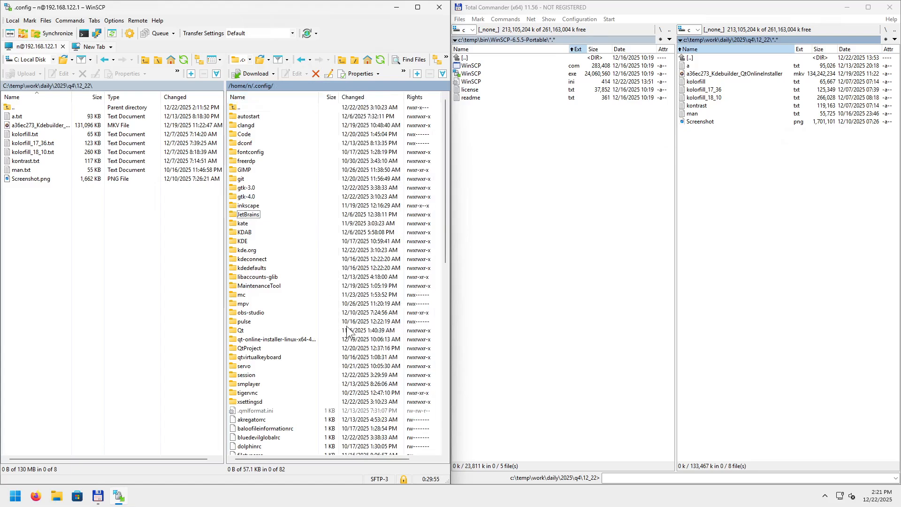
Start and cancel renaming the KDAB folder, then open it and return to .config.
click(279, 268)
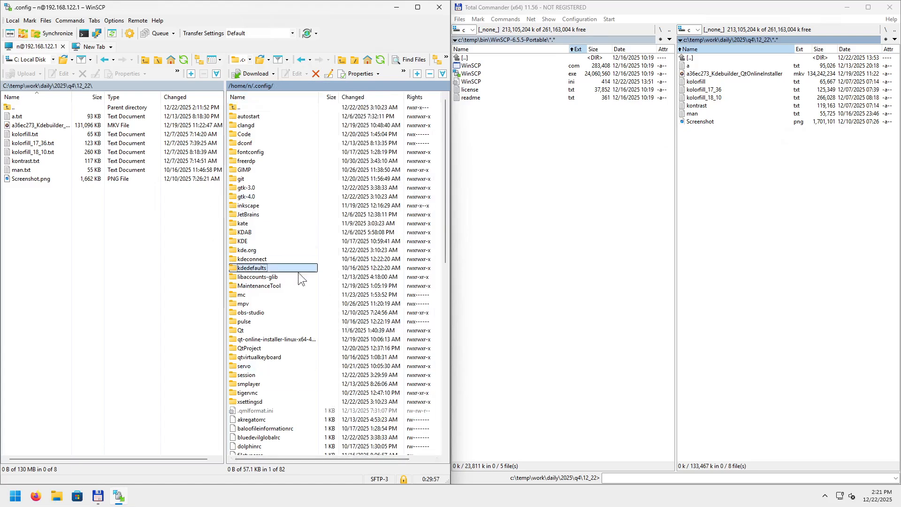
click(252, 232)
key(F2)
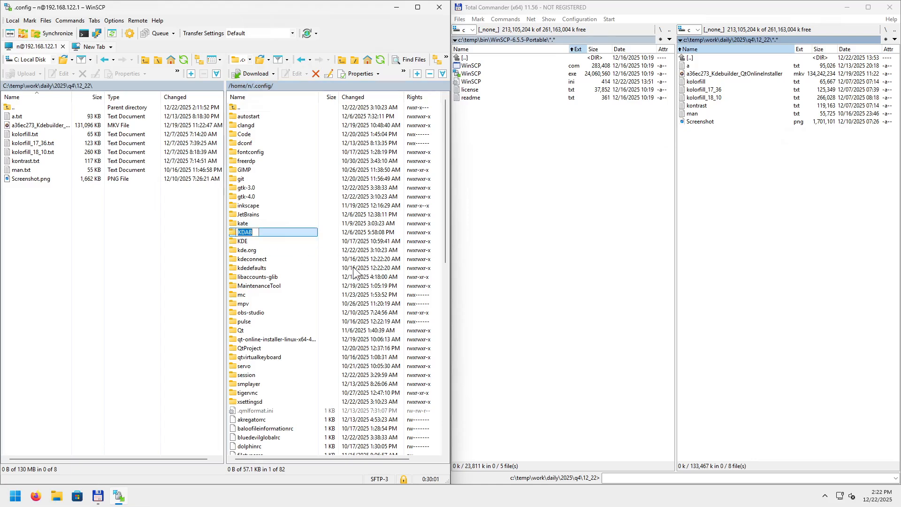
key(Escape)
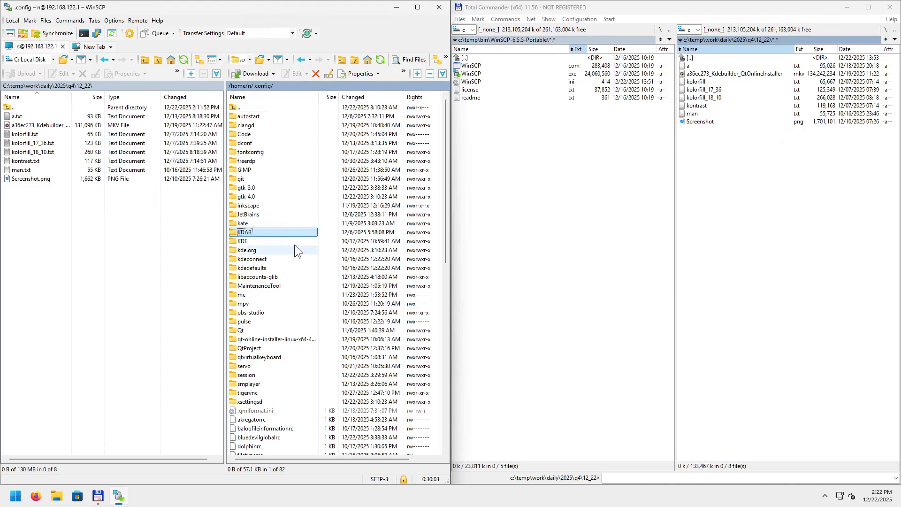
click(261, 232)
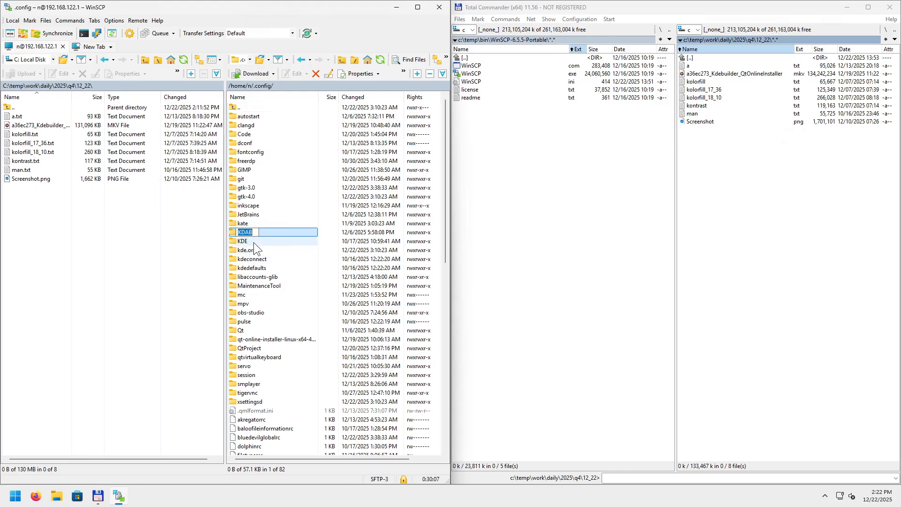
click(252, 231)
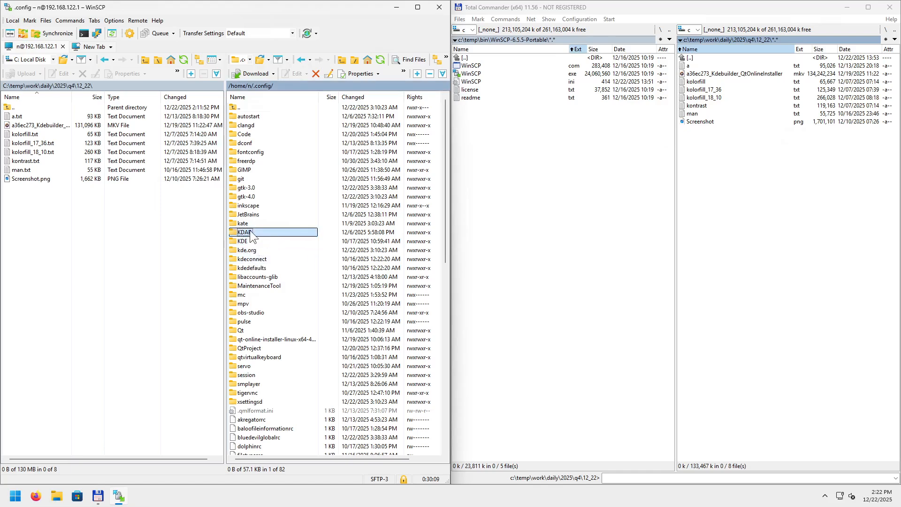
click(265, 241)
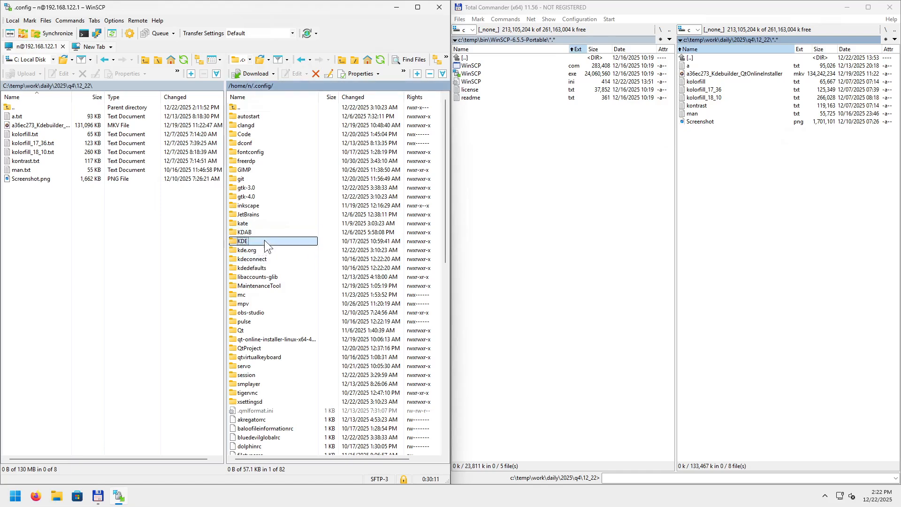
click(257, 231)
key(Return)
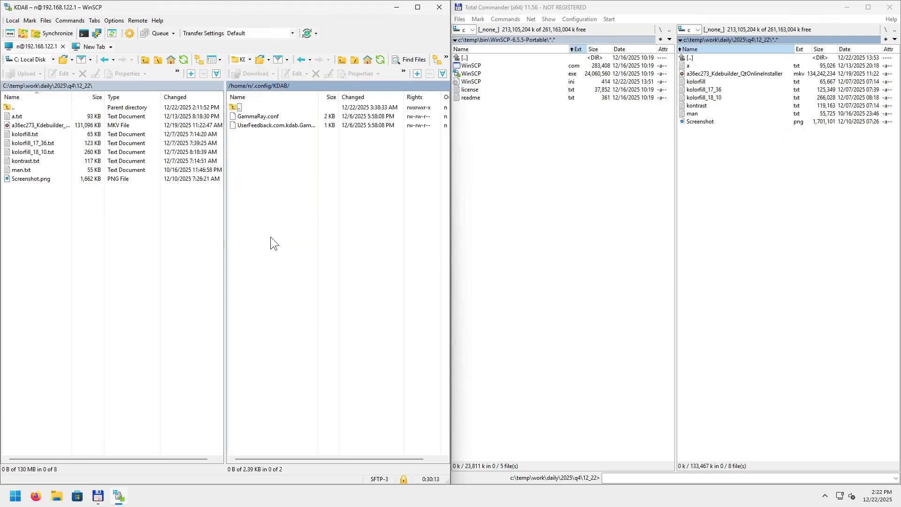
key(BackSpace)
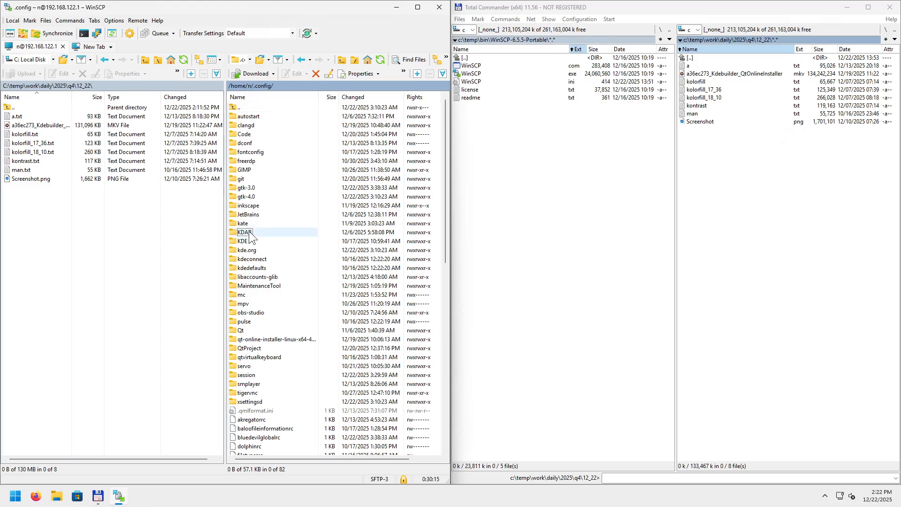
Begin deleting the KDAB folder but cancel, keeping it in .config.
right_click(247, 232)
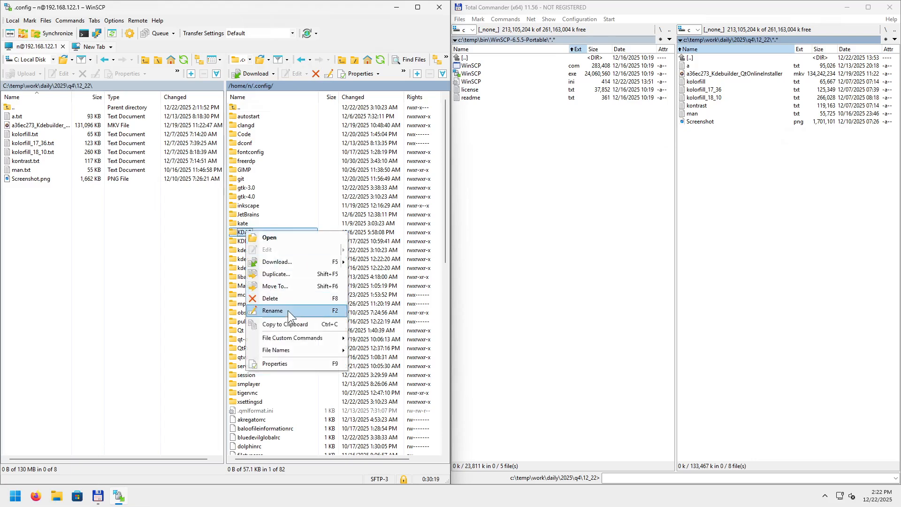
click(249, 221)
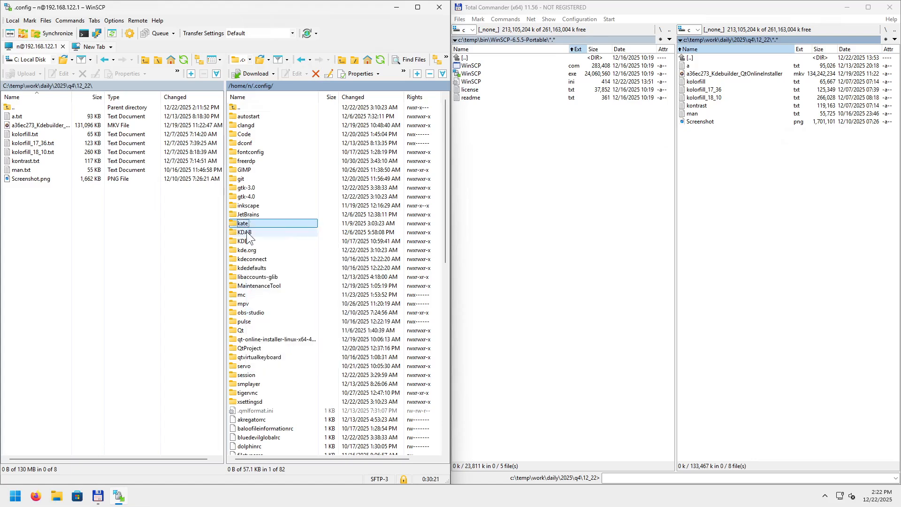
click(254, 234)
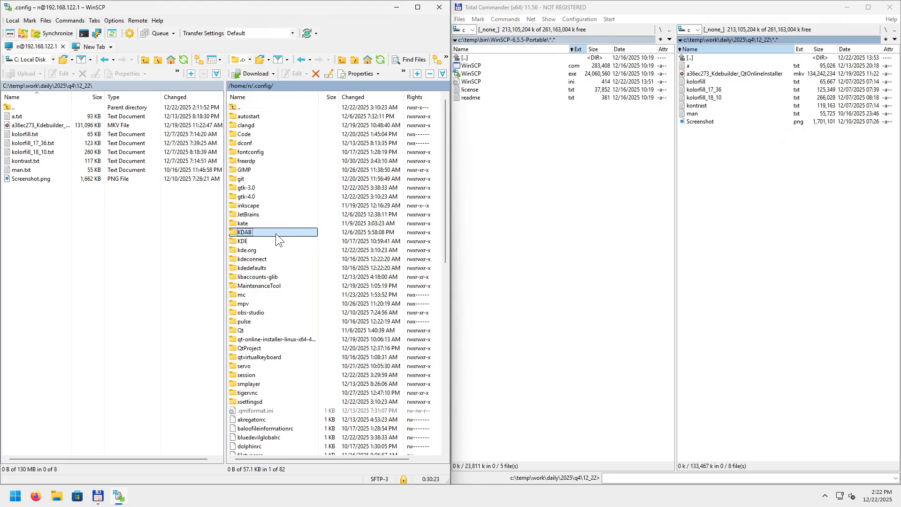
key(Delete)
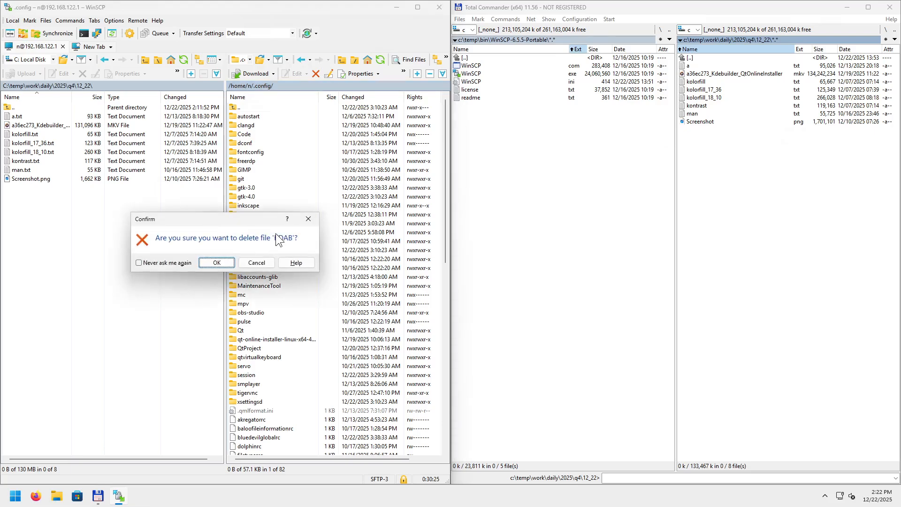
click(311, 220)
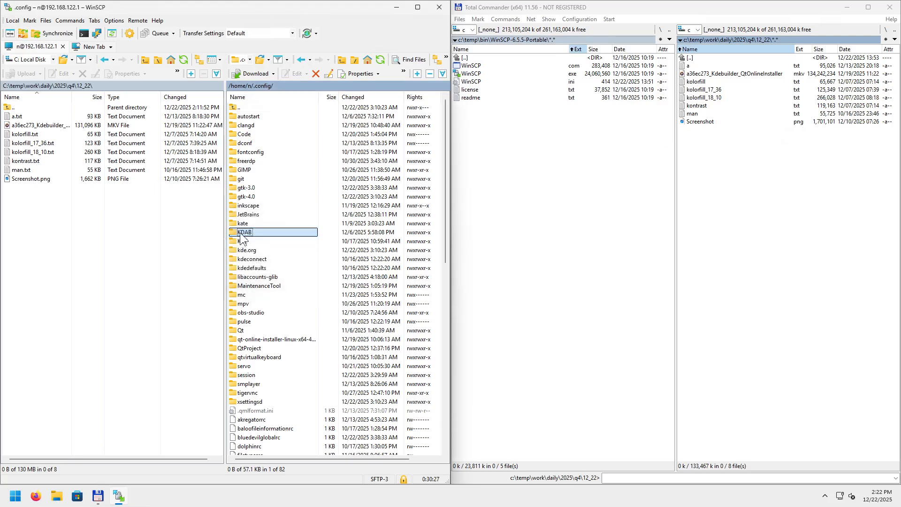
right_click(242, 231)
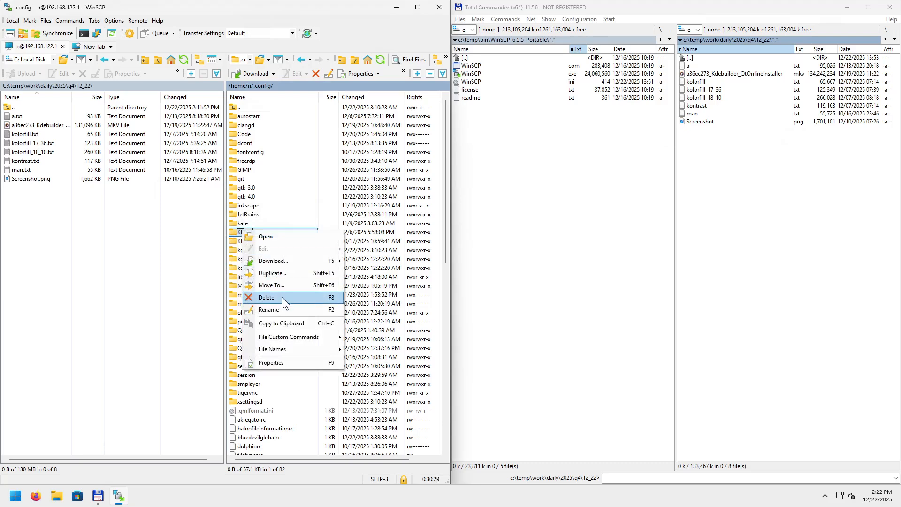
click(235, 234)
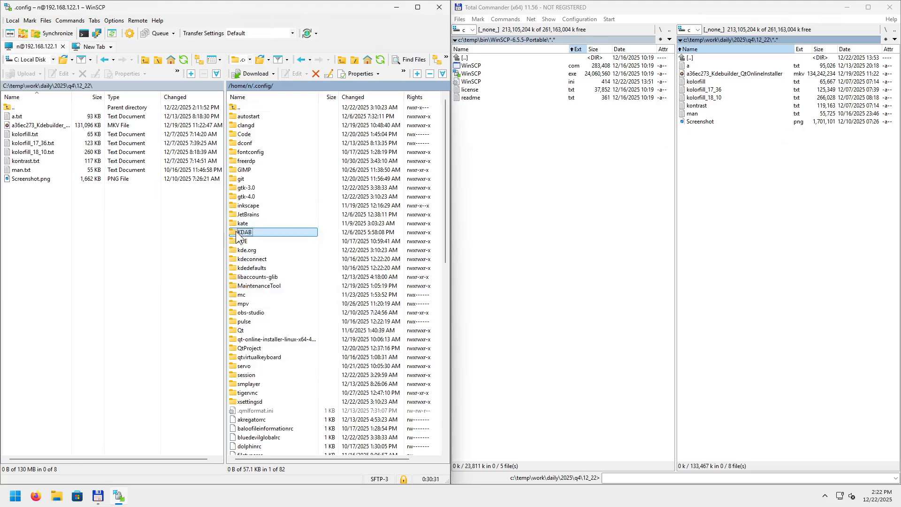
click(138, 21)
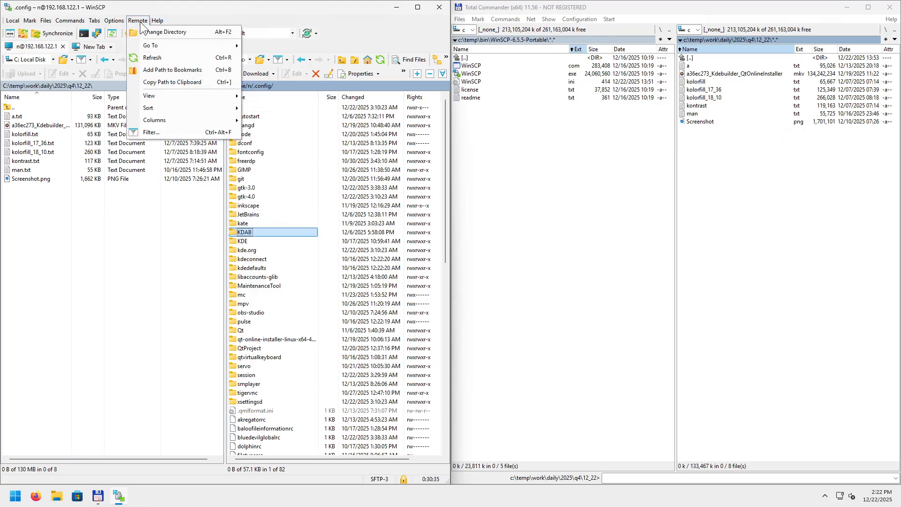
Open Commands > Find Files to search the remote /home/n/.config folder.
mouse_move(70, 23)
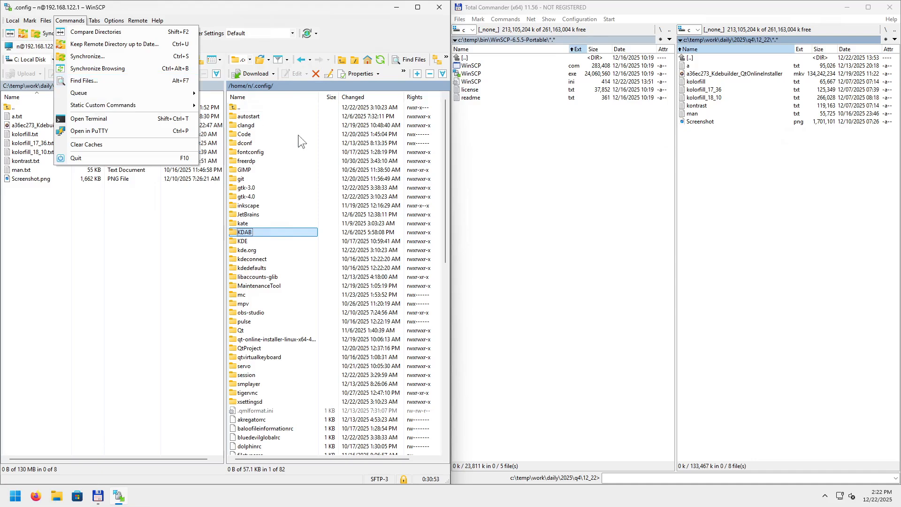
click(97, 80)
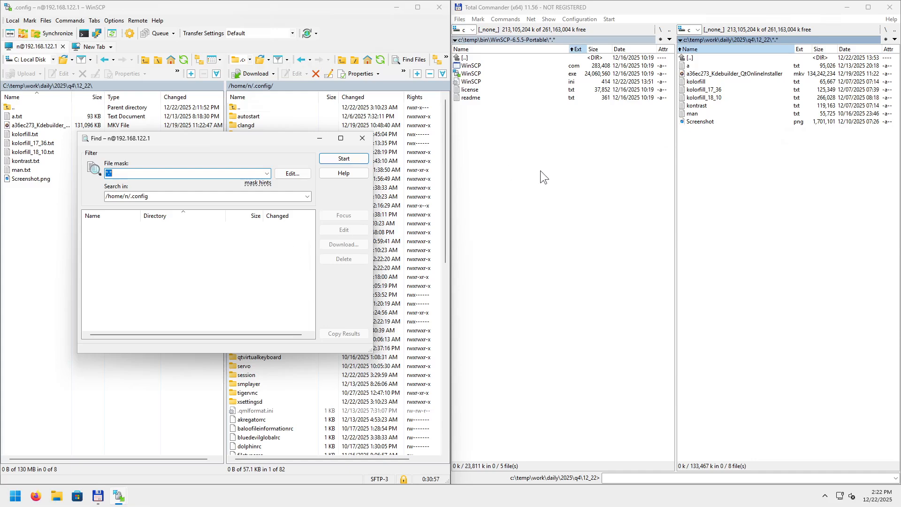
Open Total Commander's Find Files with Alt+F7 and move it to the right.
click(754, 170)
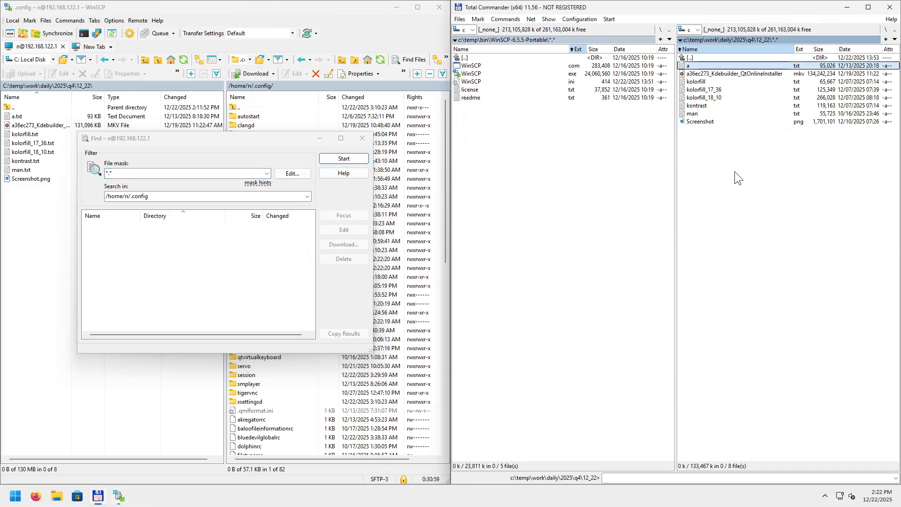
key(alt+F7)
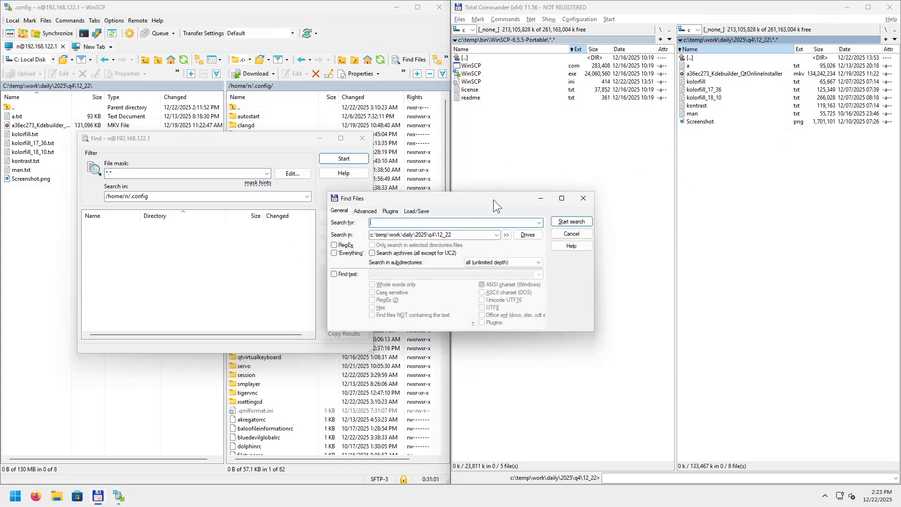
drag(494, 199, 765, 157)
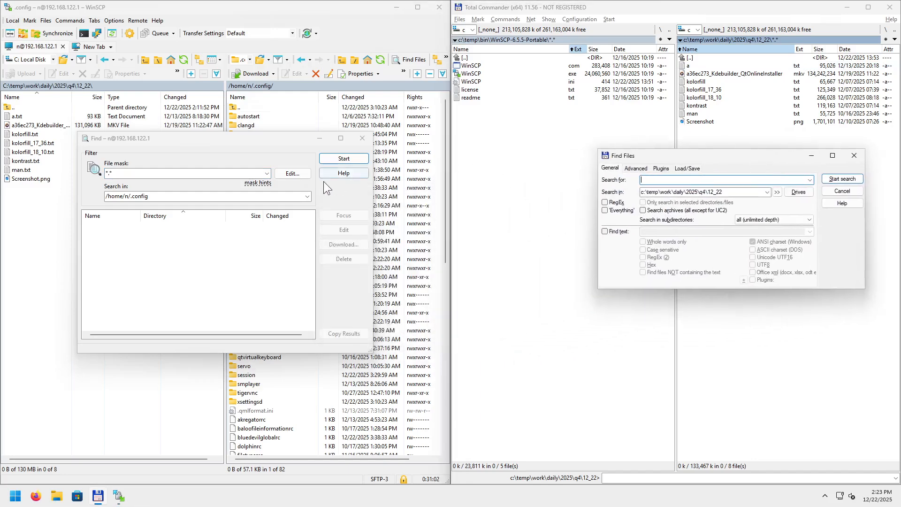
Close WinSCP's Find dialog, reopen and close it again, then close Total Commander's Find Files.
click(361, 139)
click(70, 21)
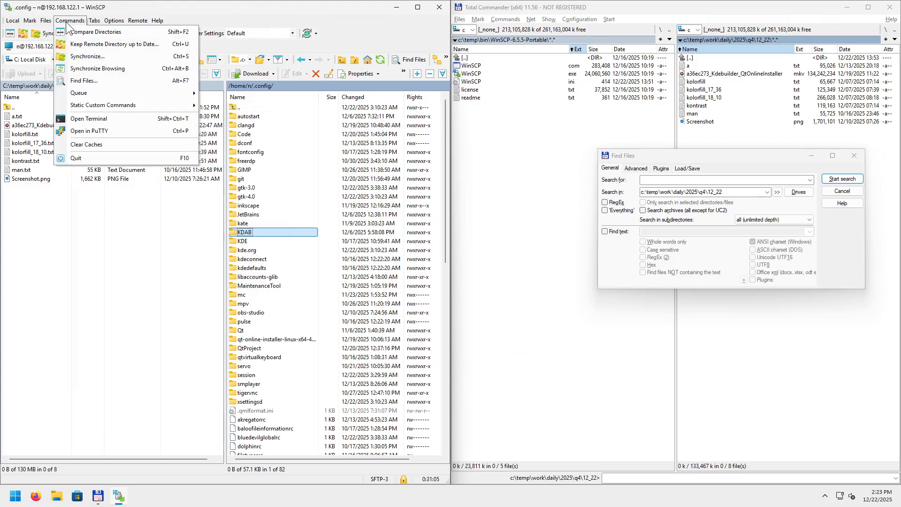
click(84, 81)
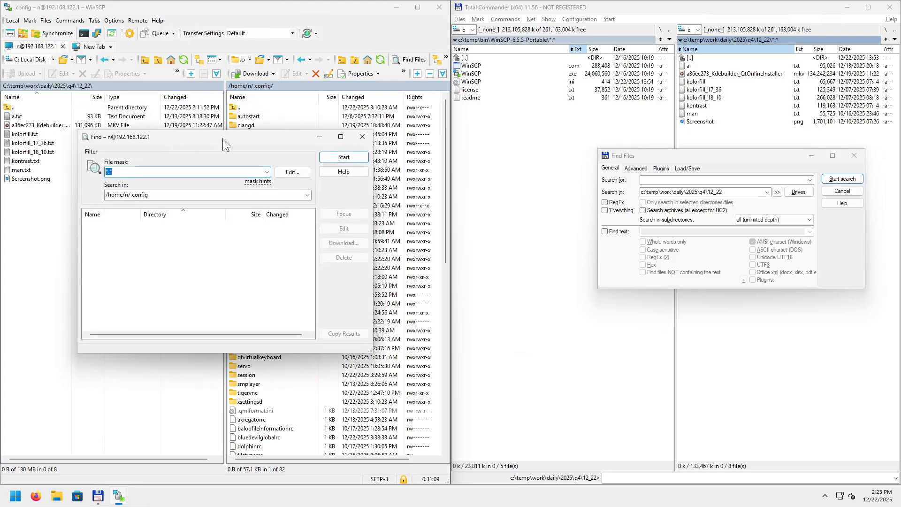
click(359, 137)
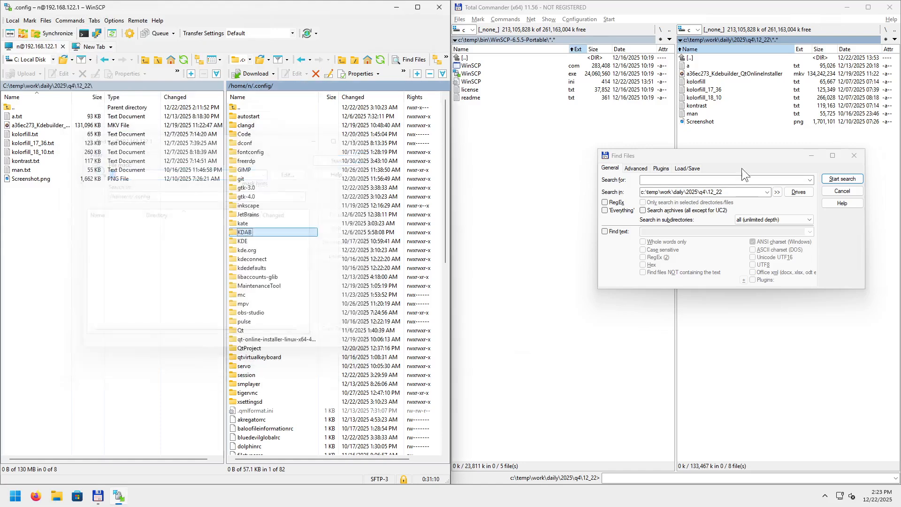
click(852, 156)
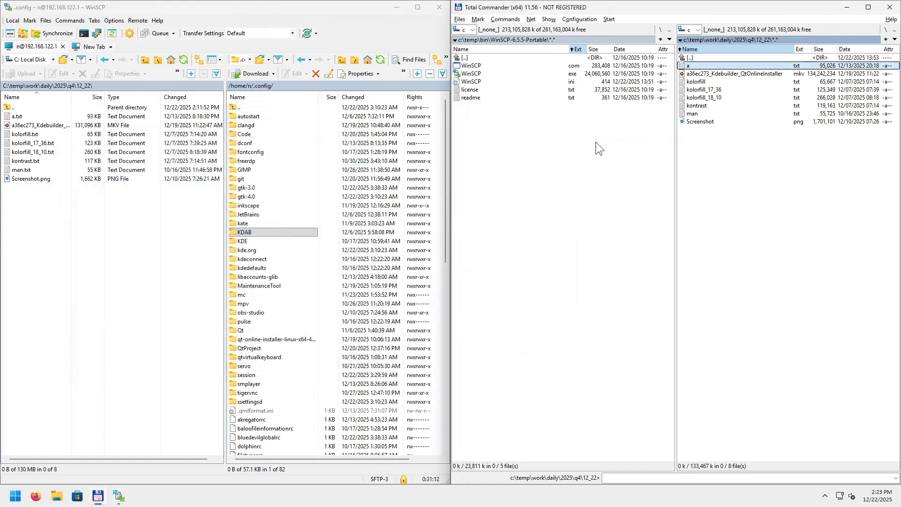
Open Total Commander's Synchronize Dirs pairing WinSCP-6.5.5-Portable with 12_22.
click(548, 20)
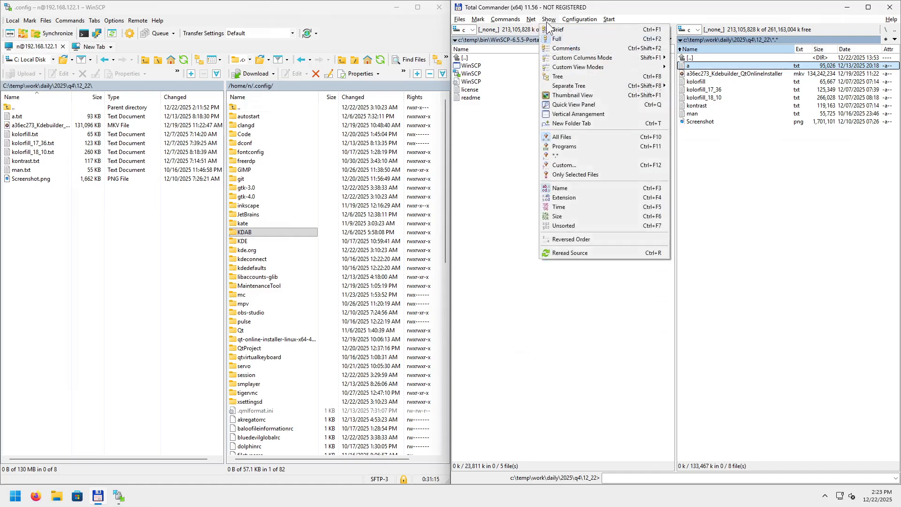
mouse_move(457, 21)
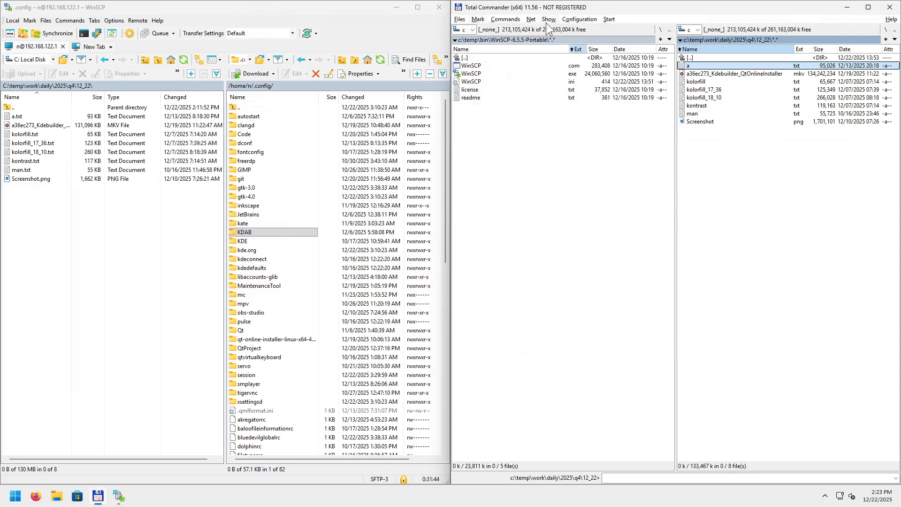
click(504, 20)
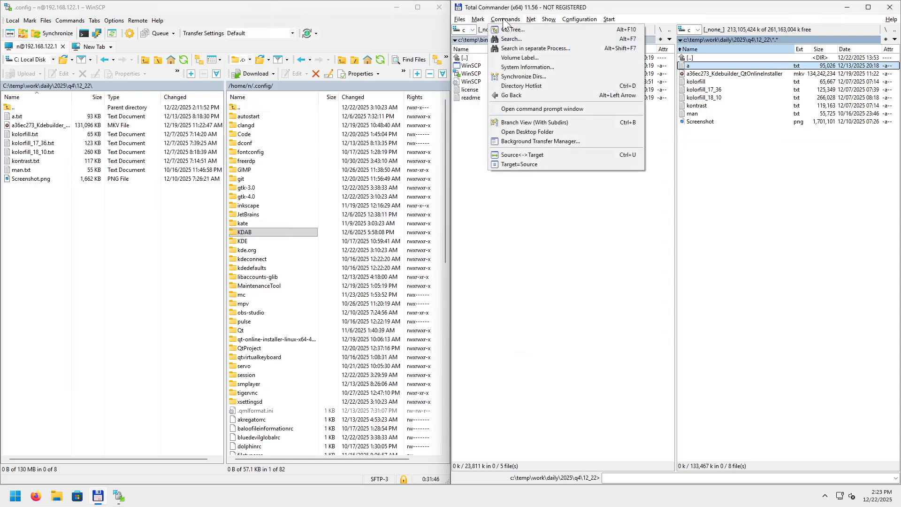
click(526, 76)
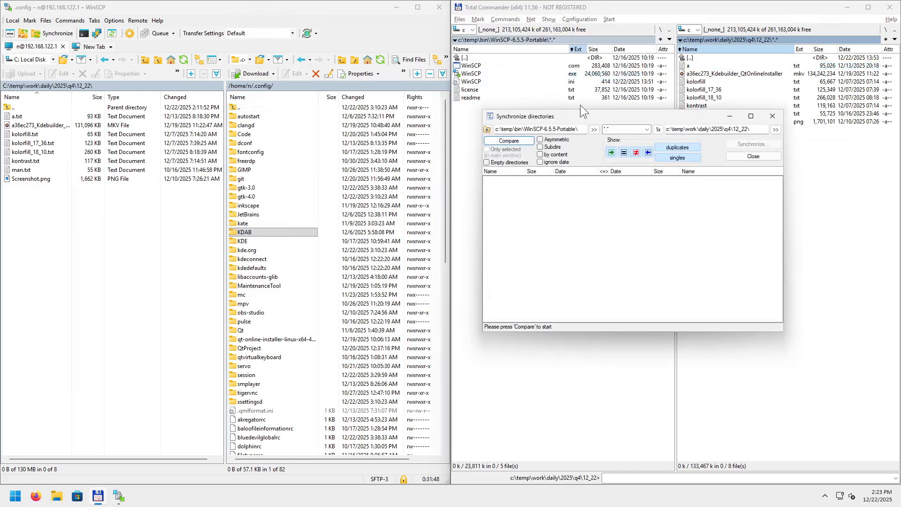
click(70, 20)
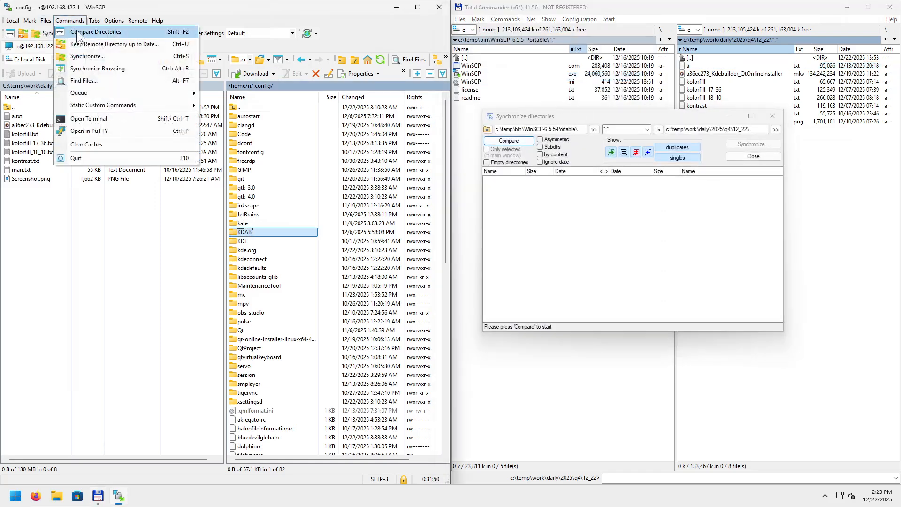
Review WinSCP's Synchronize options and cancel, then close Total Commander's Synchronize directories window.
click(98, 56)
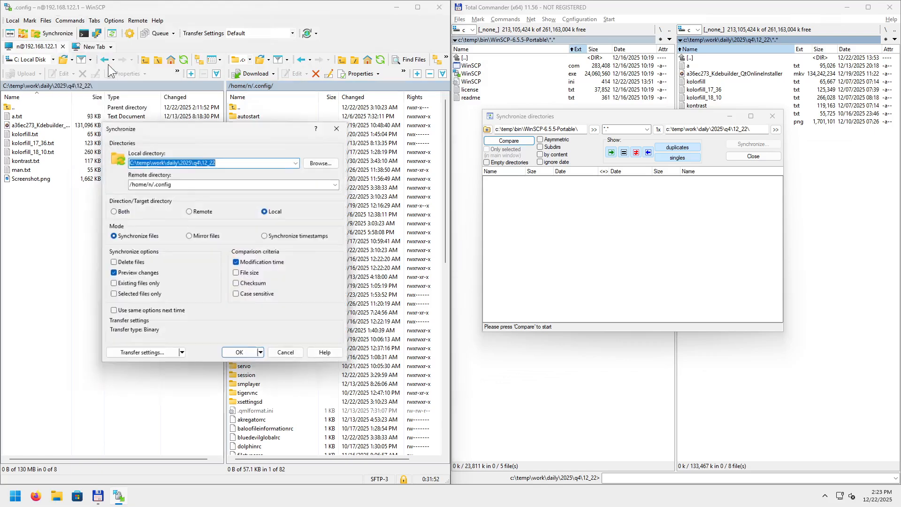
drag(205, 128, 191, 121)
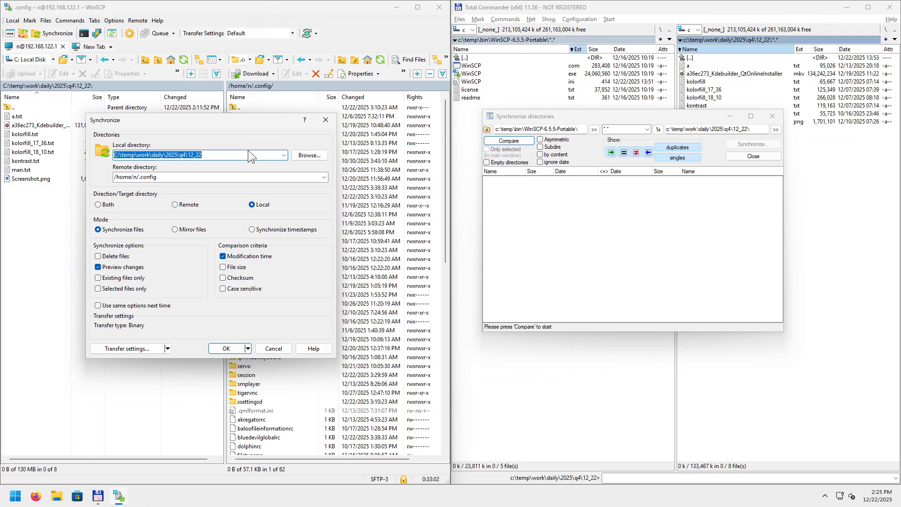
click(326, 120)
click(772, 116)
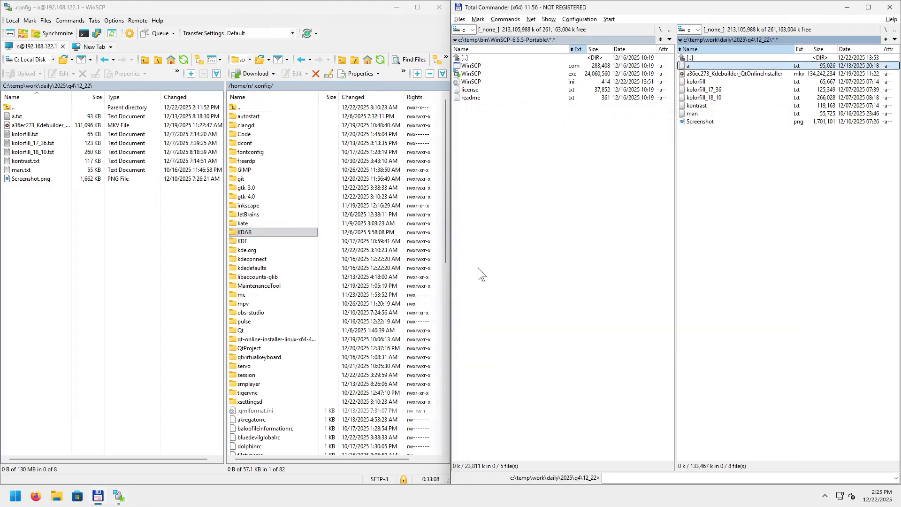
Move the remote pane from home up to the root / folder and refresh it; the Login window is opened and dismissed.
click(319, 171)
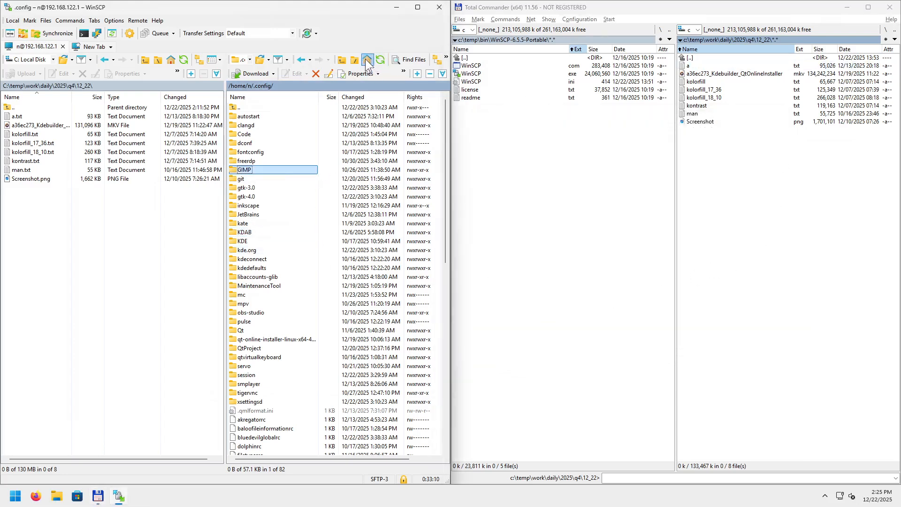
click(367, 60)
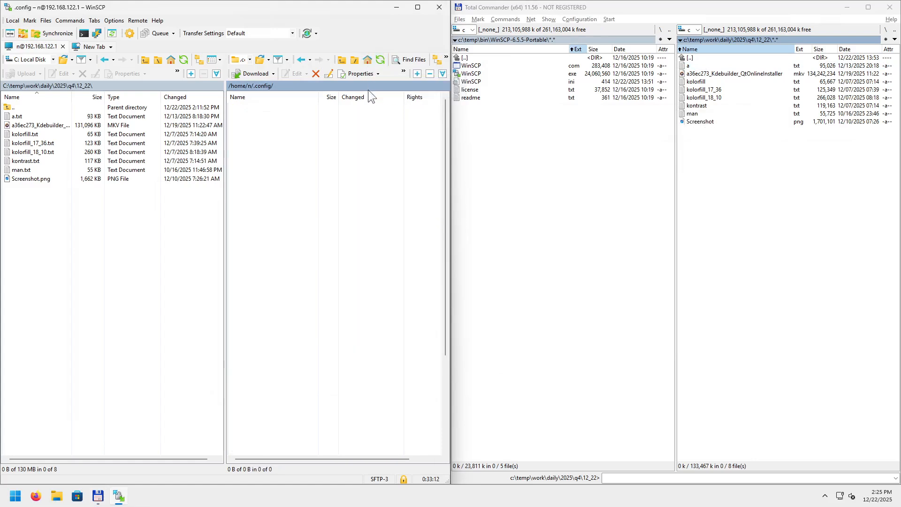
click(354, 60)
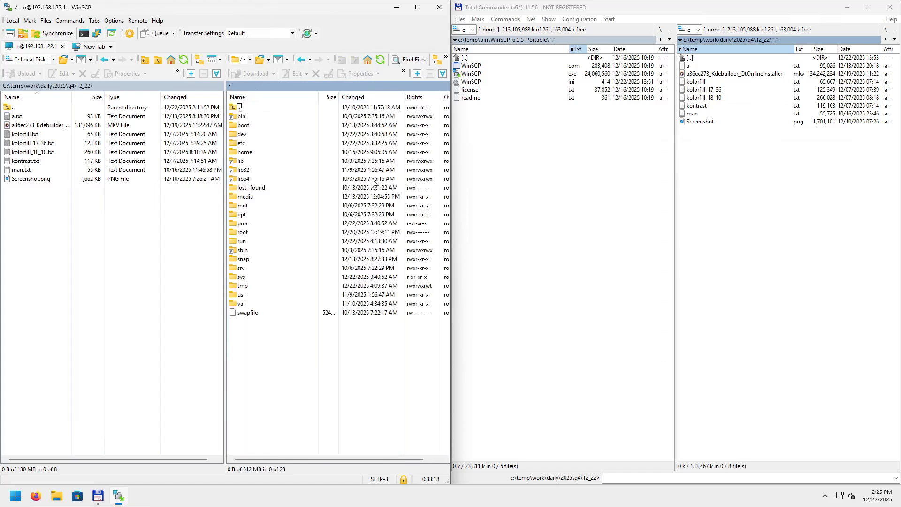
click(381, 60)
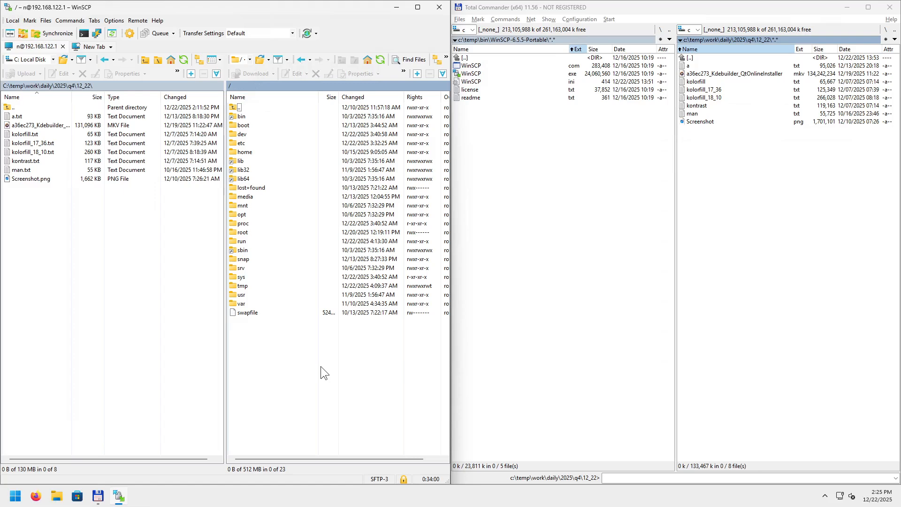
key(ctrl+n)
key(Escape)
Start a new session tab from the tab options, then cancel the Login window.
click(95, 21)
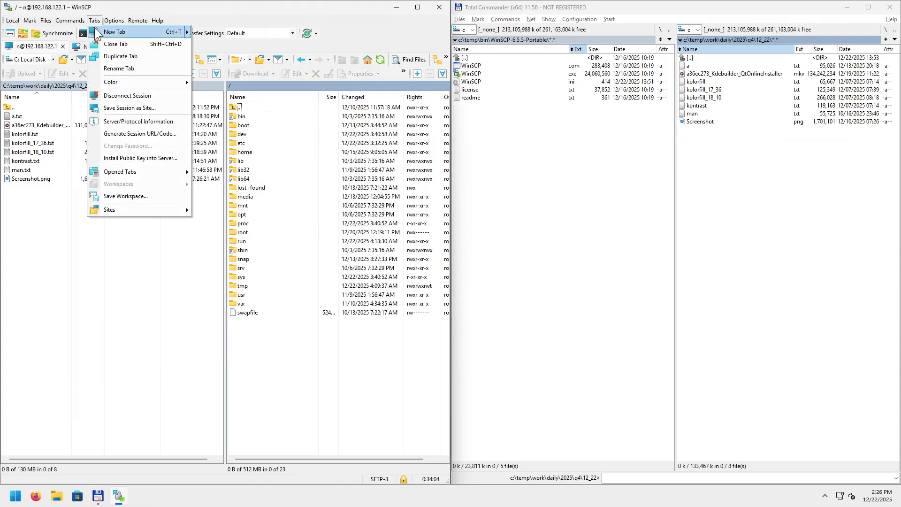
click(97, 30)
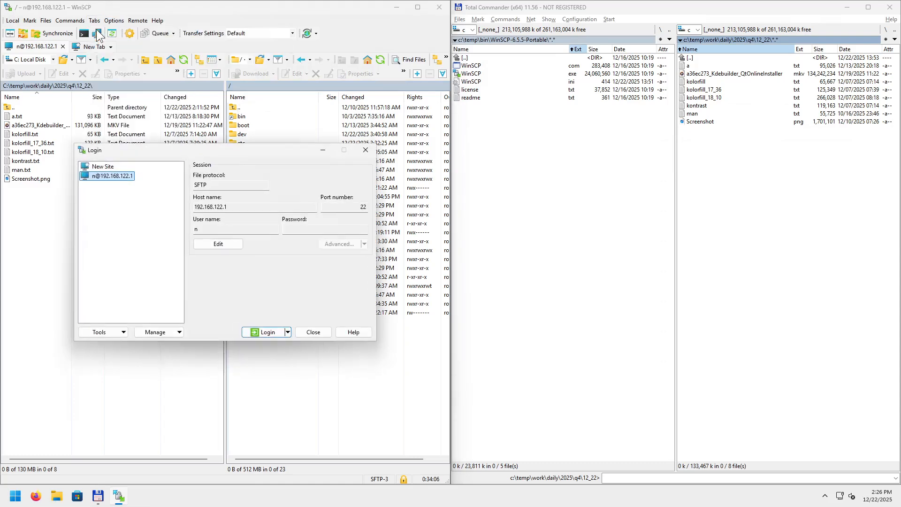
click(370, 148)
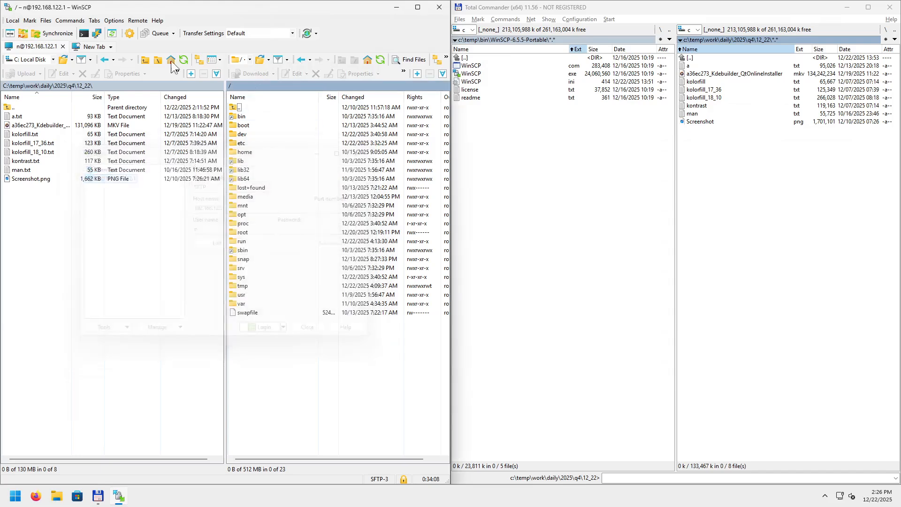
Add a new remote tab and log in to the saved site with the account password.
click(94, 21)
mouse_move(187, 33)
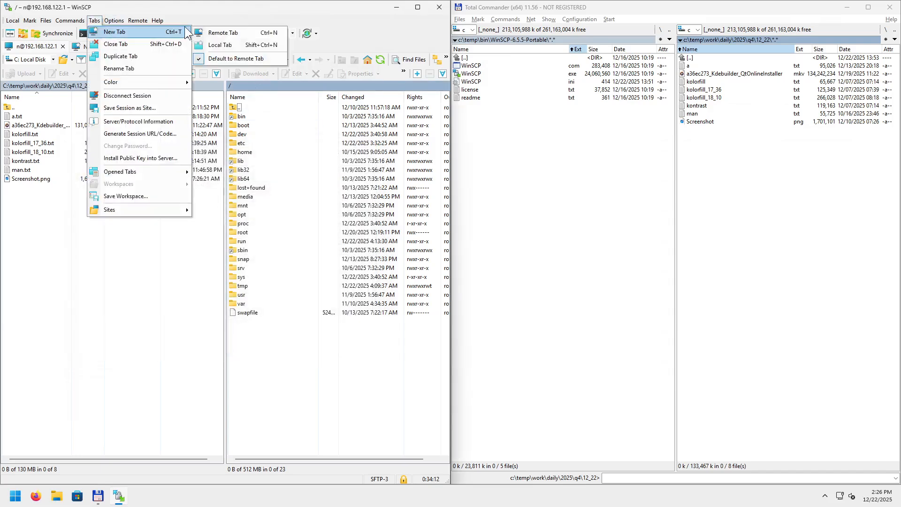
click(232, 35)
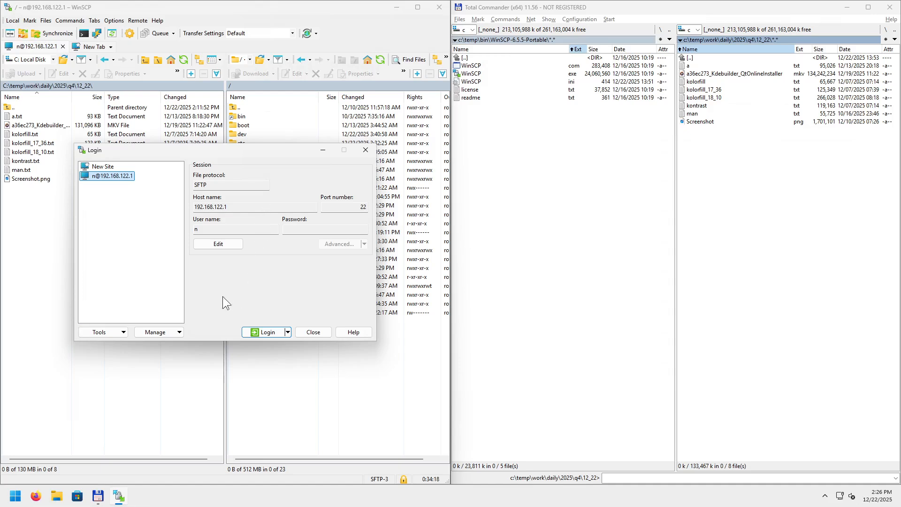
click(272, 331)
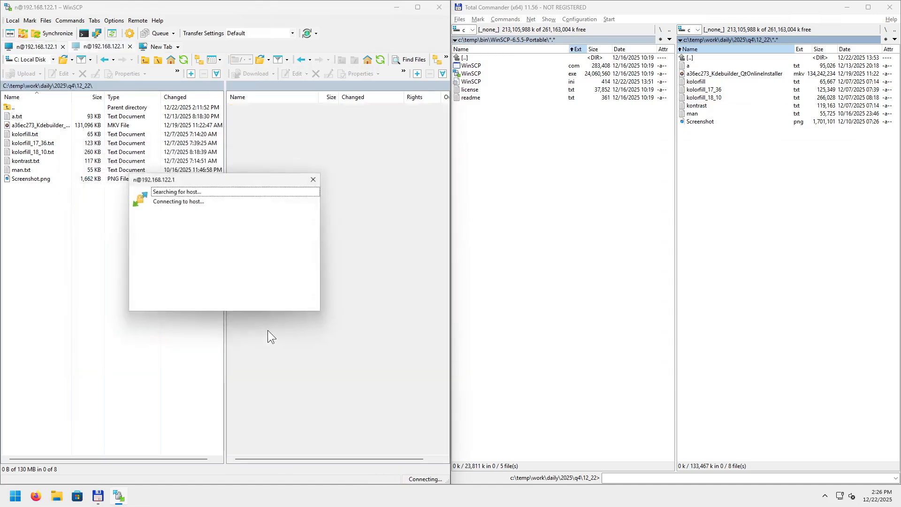
text(***)
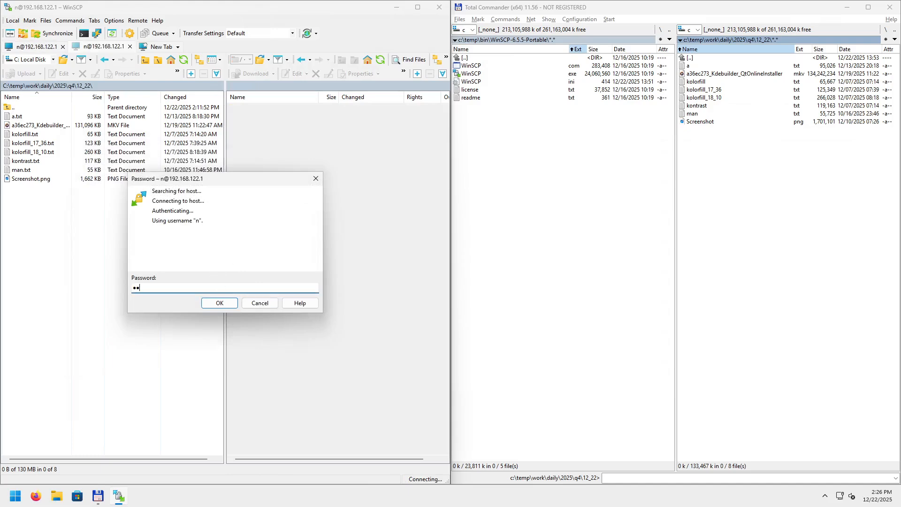
text(*)
key(Return)
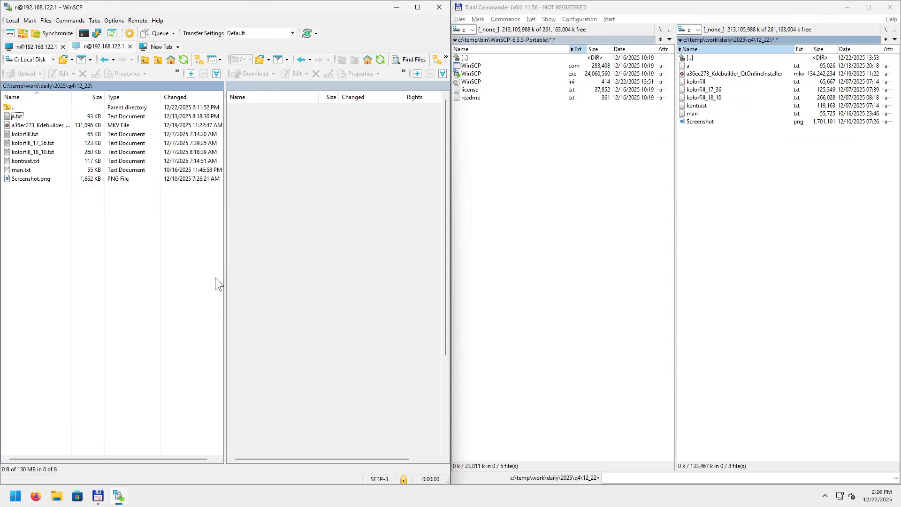
scroll(296, 301, down, 5)
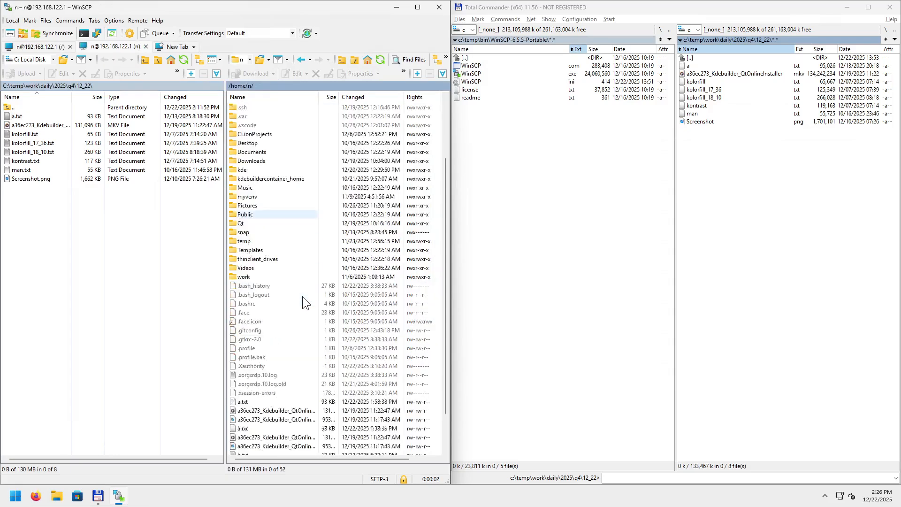
scroll(302, 302, up, 5)
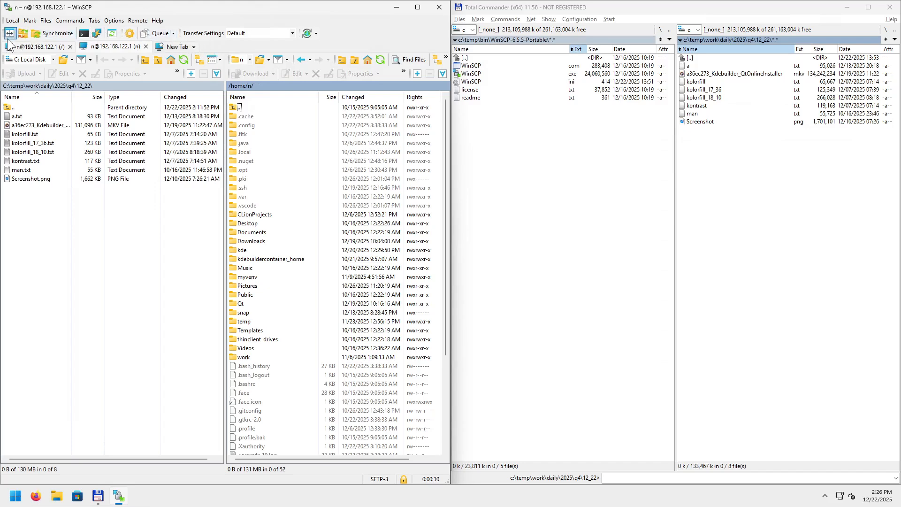
Switch between the root and home session tabs and dismiss the New Tab dropdown.
click(52, 47)
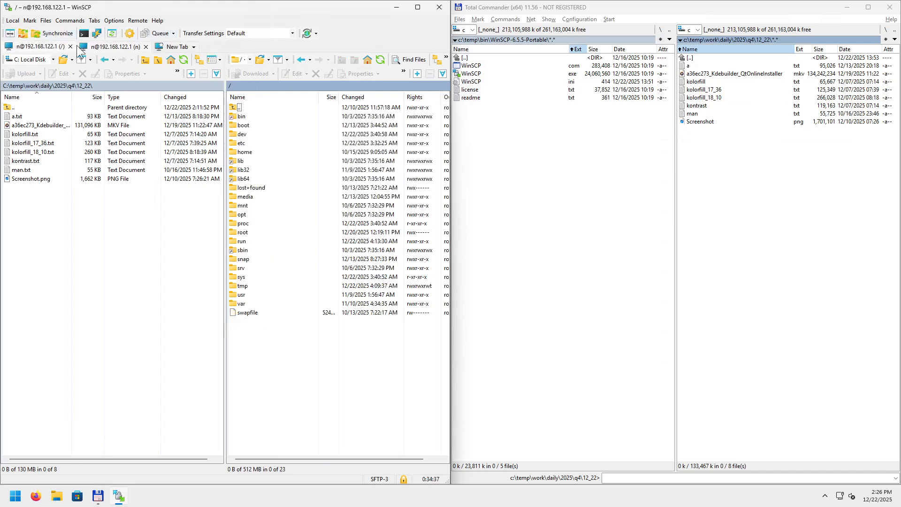
click(108, 46)
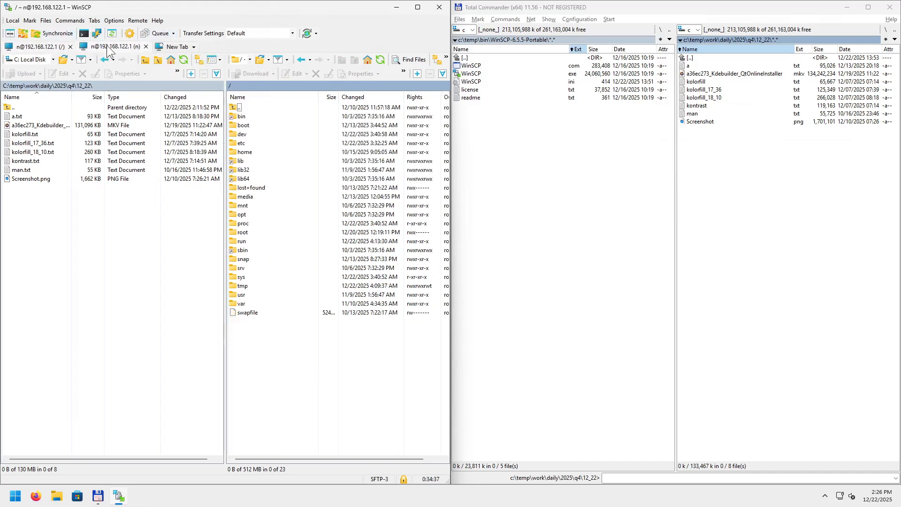
click(194, 47)
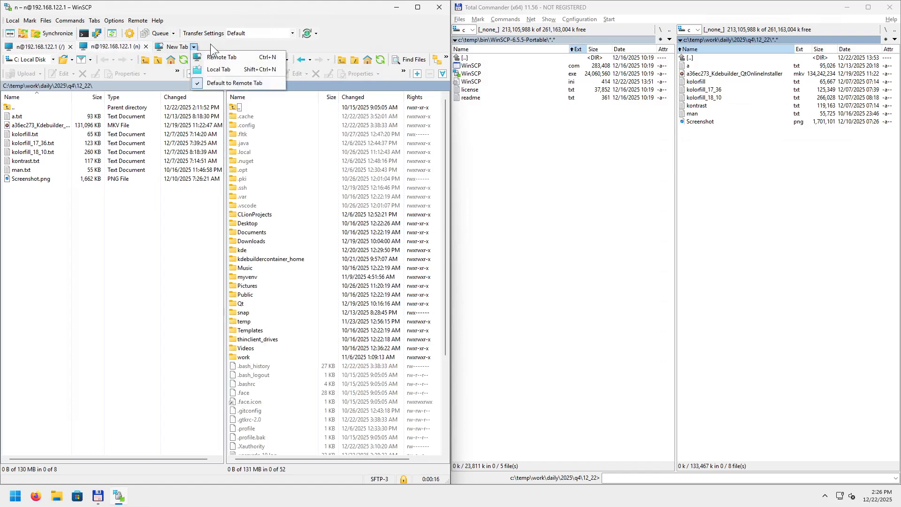
click(210, 43)
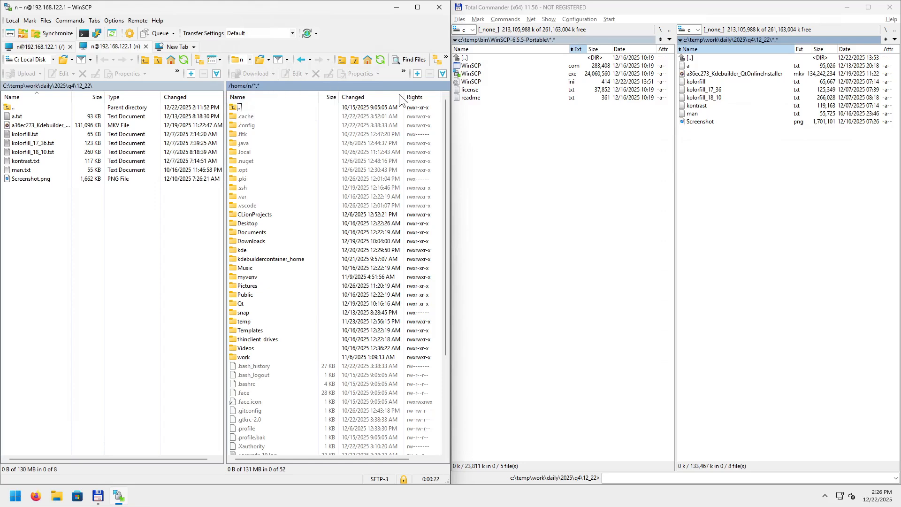
Open two extra 12_22 tabs in Total Commander, then close WinSCP's second session tab and select sbin.
click(745, 175)
key(ctrl+t)
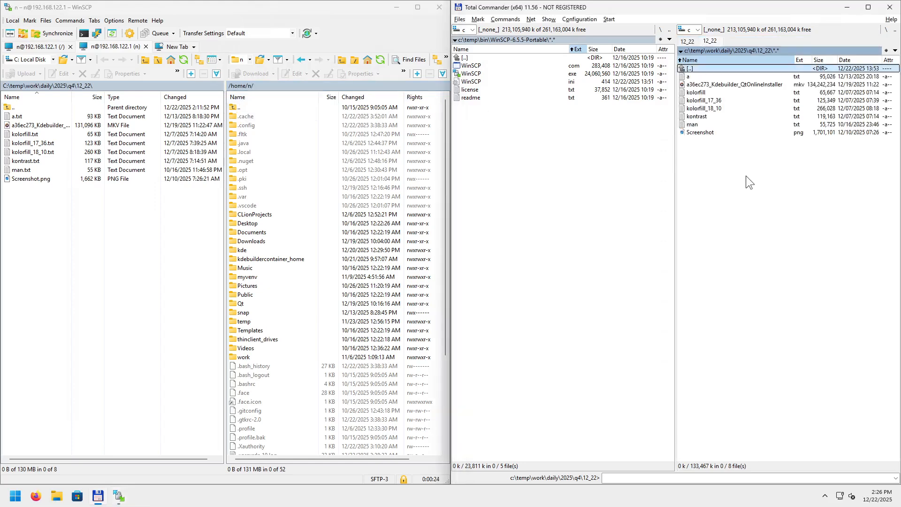
key(ctrl+t)
key(ctrl+t)
click(146, 46)
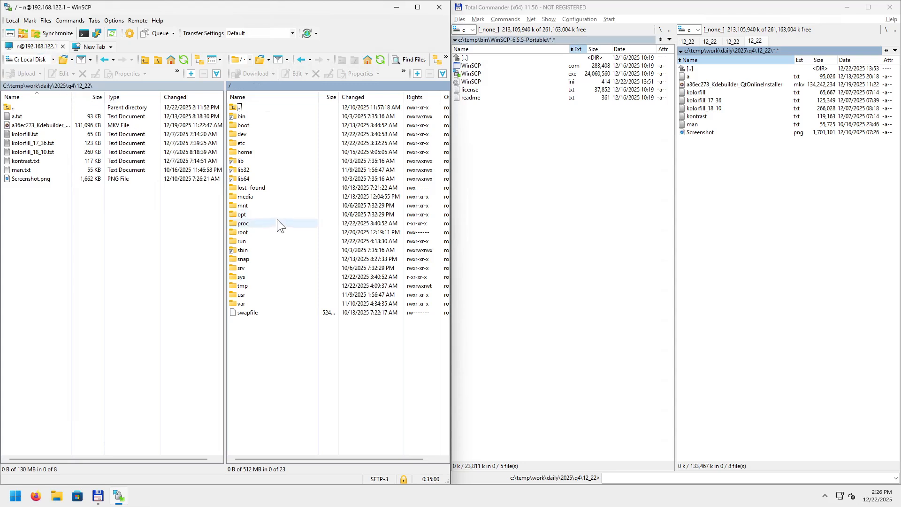
click(265, 247)
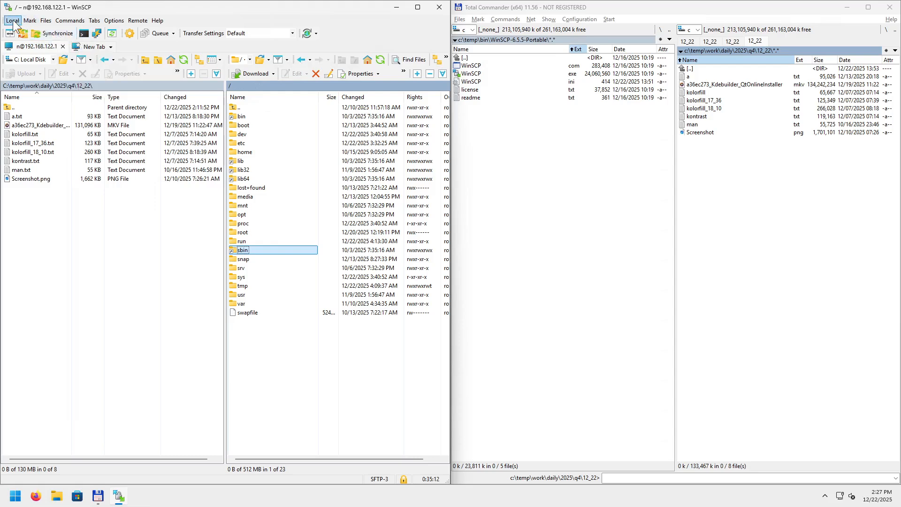
click(43, 21)
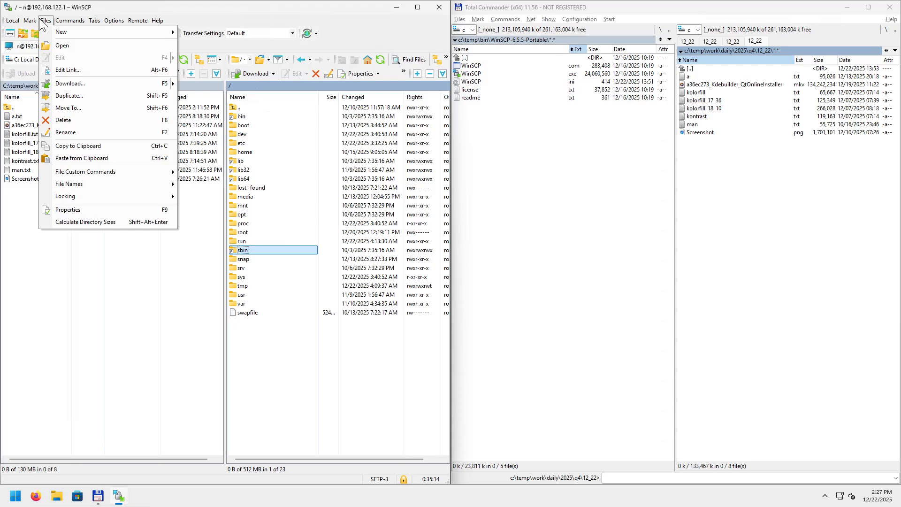
mouse_move(25, 24)
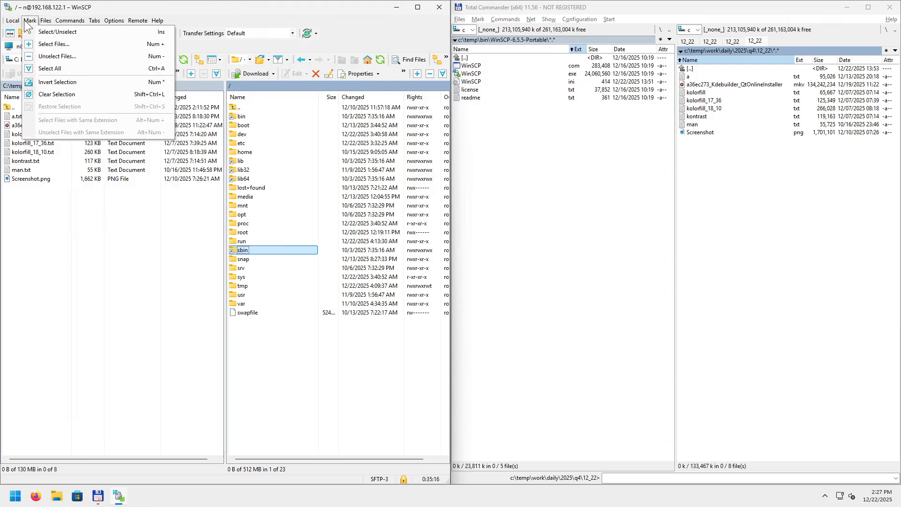
mouse_move(71, 23)
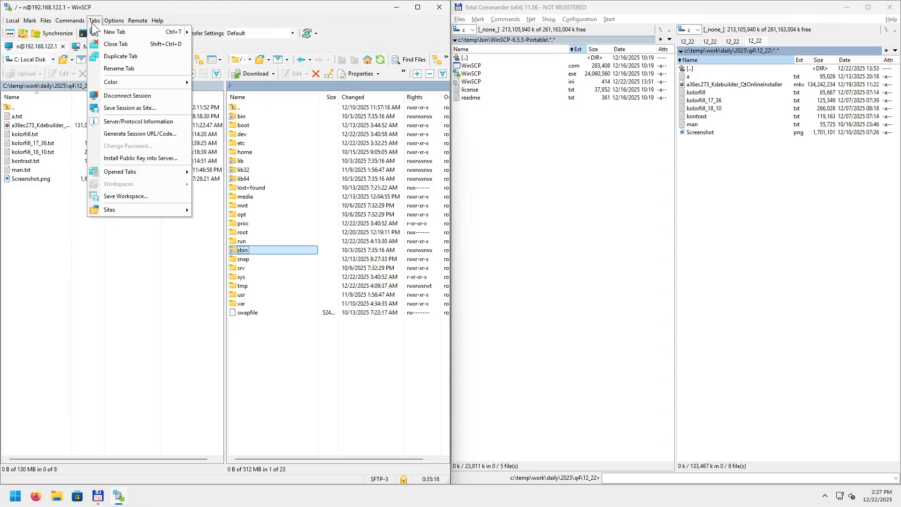
mouse_move(137, 23)
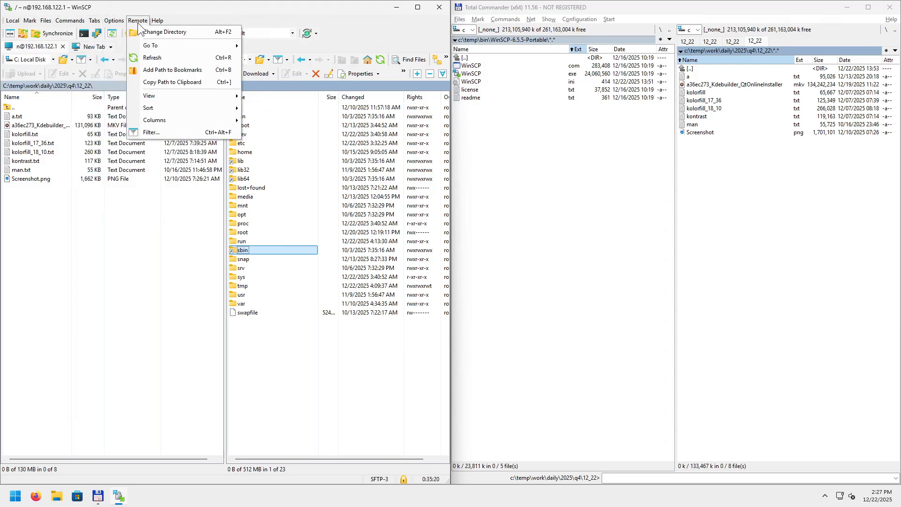
mouse_move(166, 121)
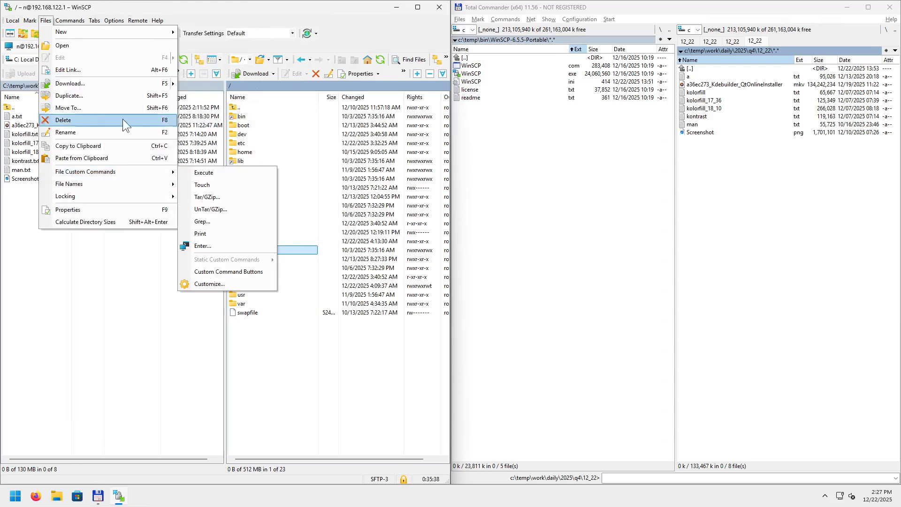
click(21, 48)
click(45, 21)
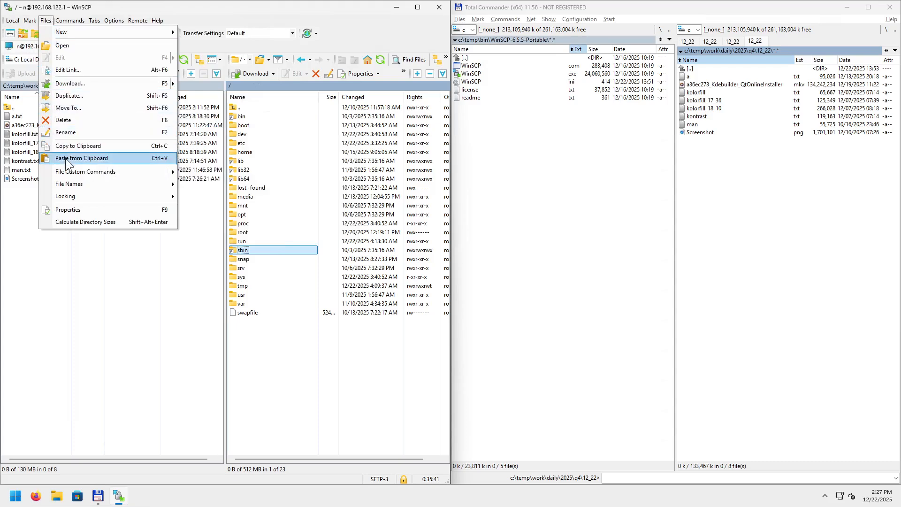
mouse_move(78, 171)
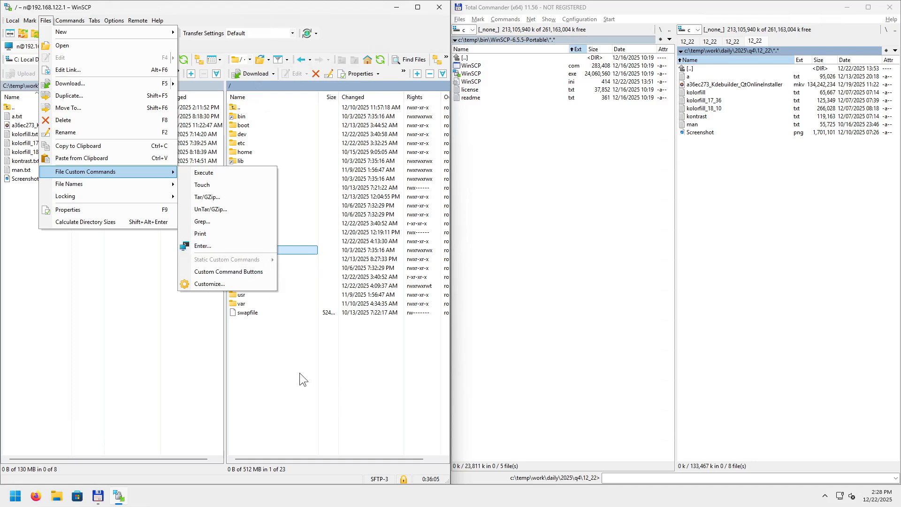
click(244, 44)
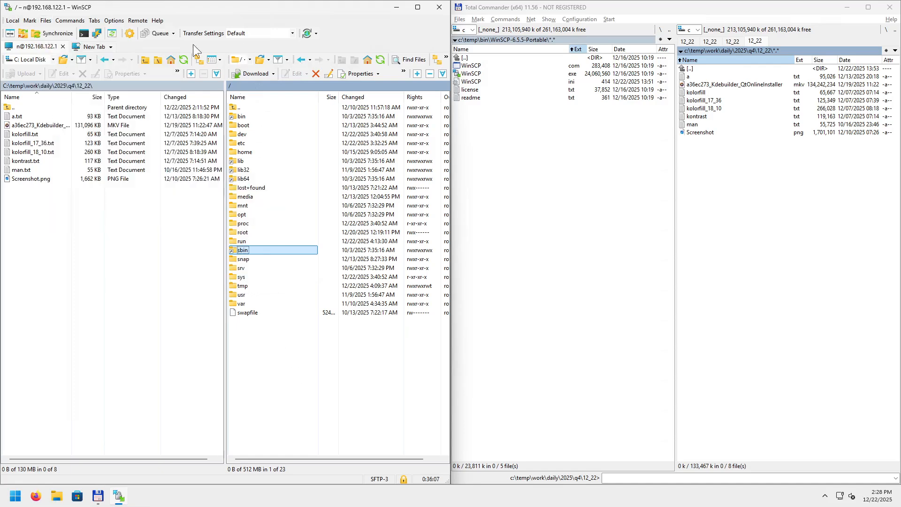
Run ls / -l in a separate-shell Console, enlarge it to see the listing, then close it.
click(83, 33)
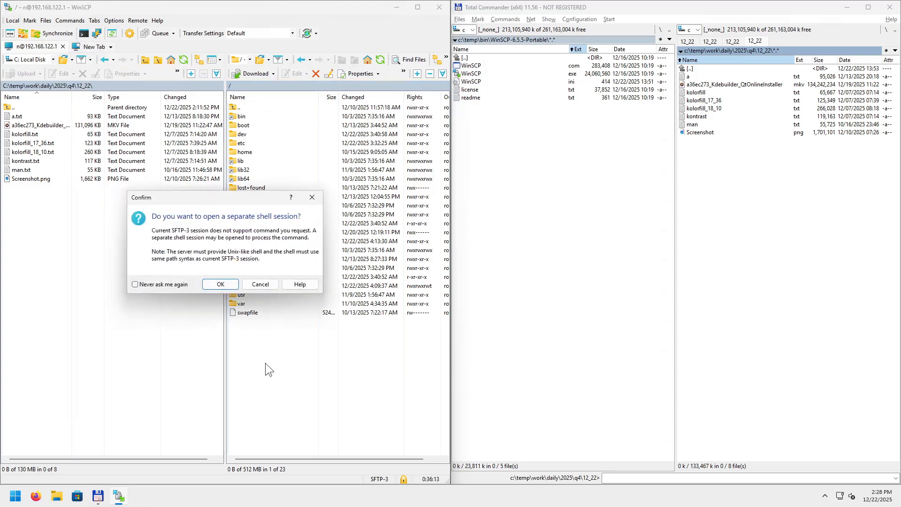
click(220, 284)
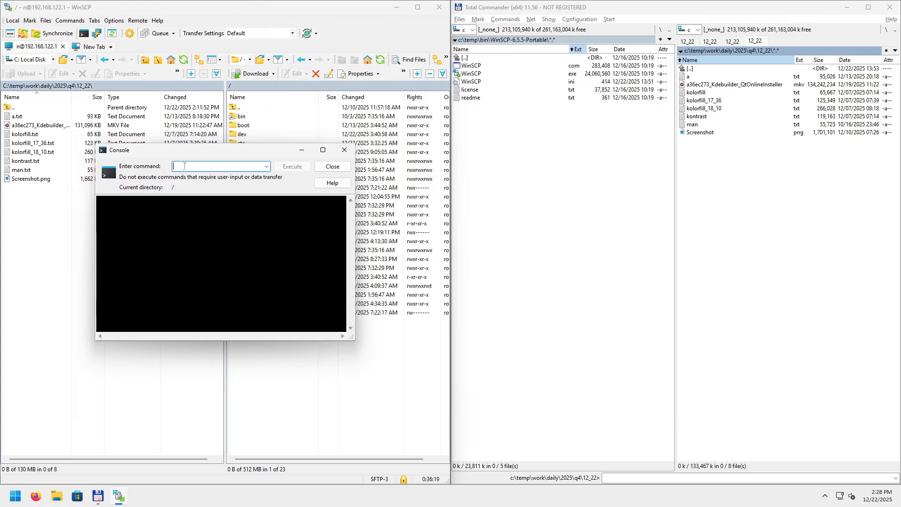
text(ls / -l)
click(297, 167)
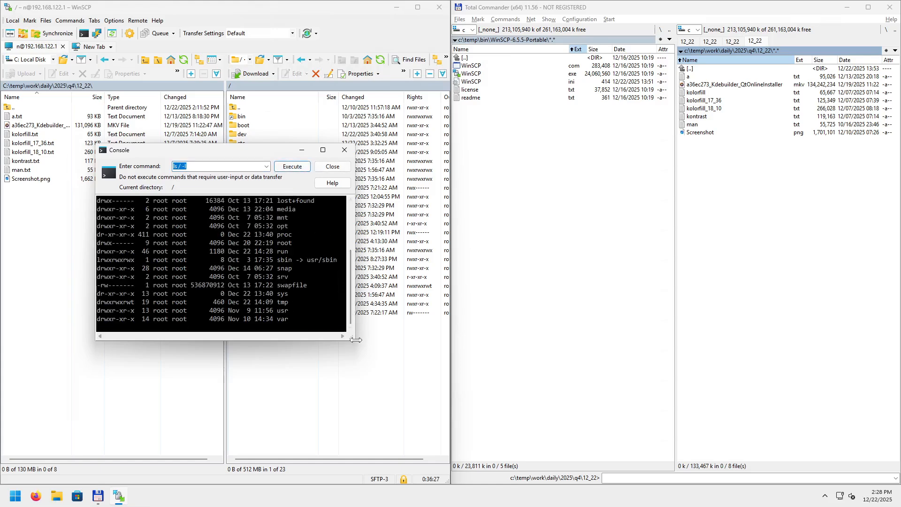
drag(352, 342, 542, 451)
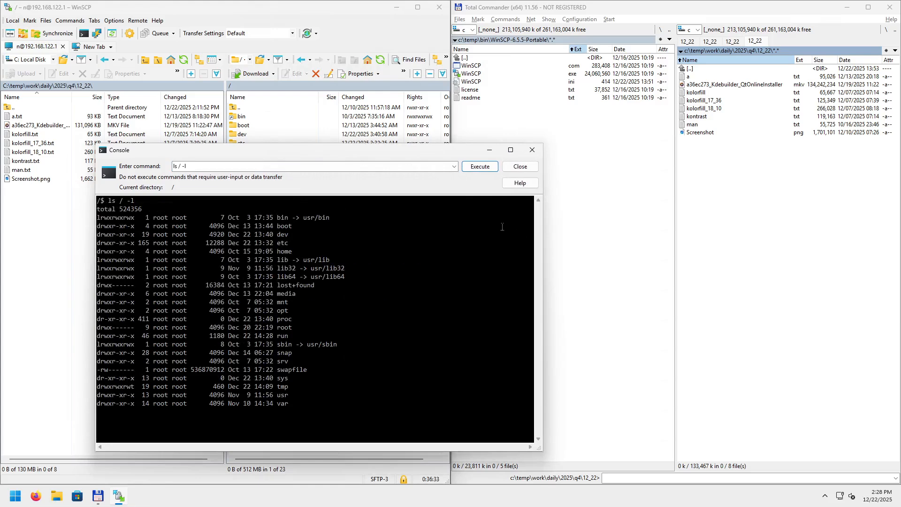
click(533, 148)
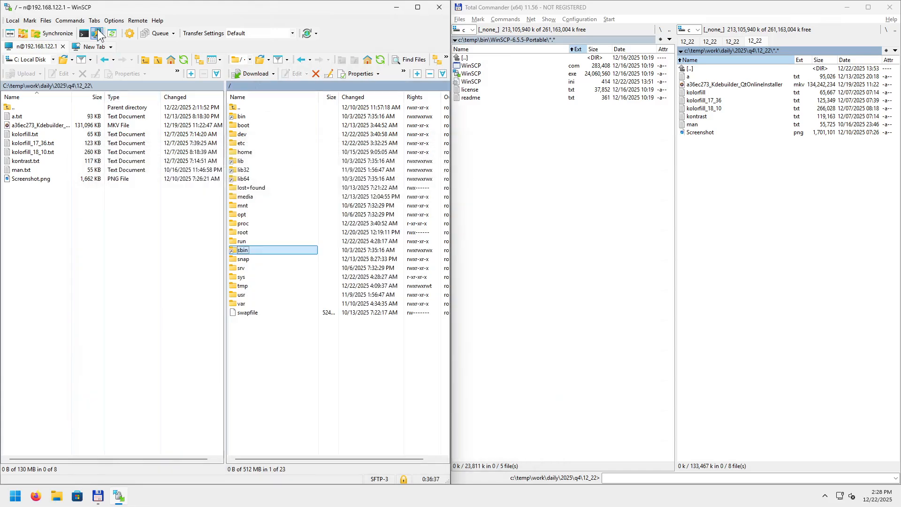